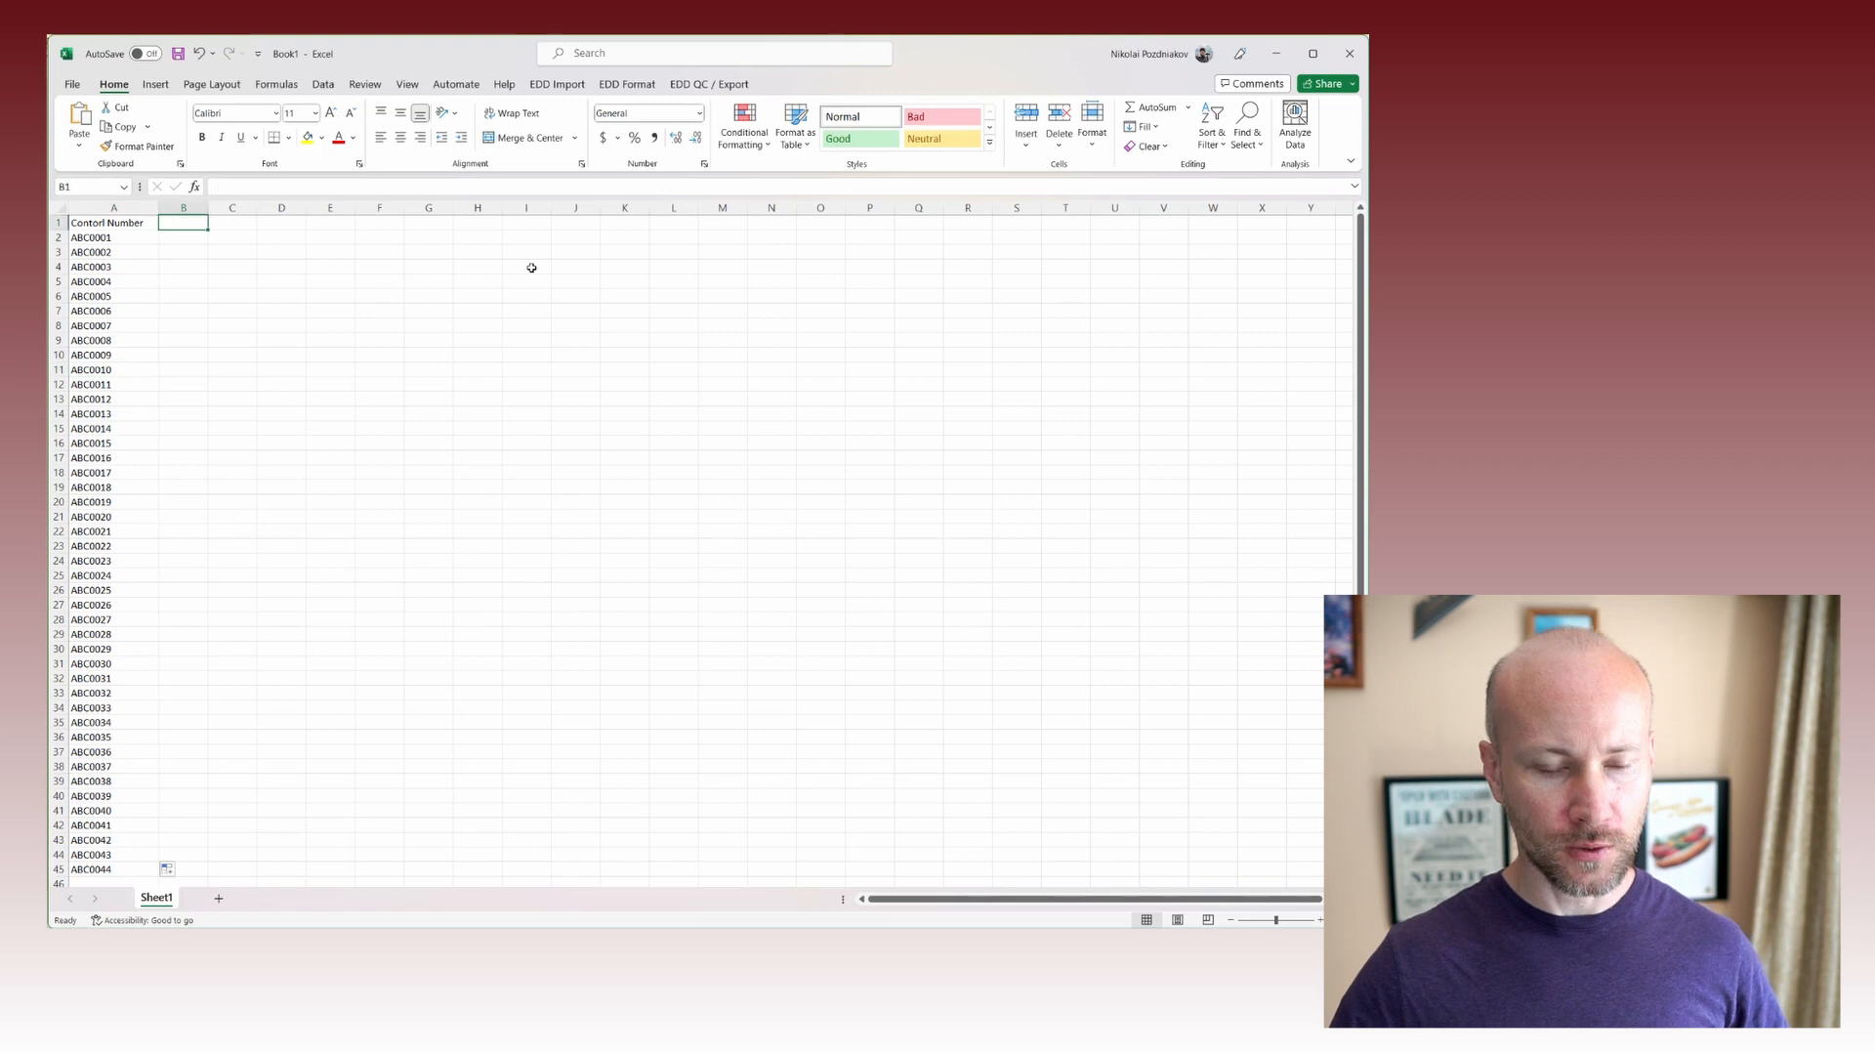
Enter the header Date in B1 and the date 1/1/2023 in B2.
type("Date")
key("Return")
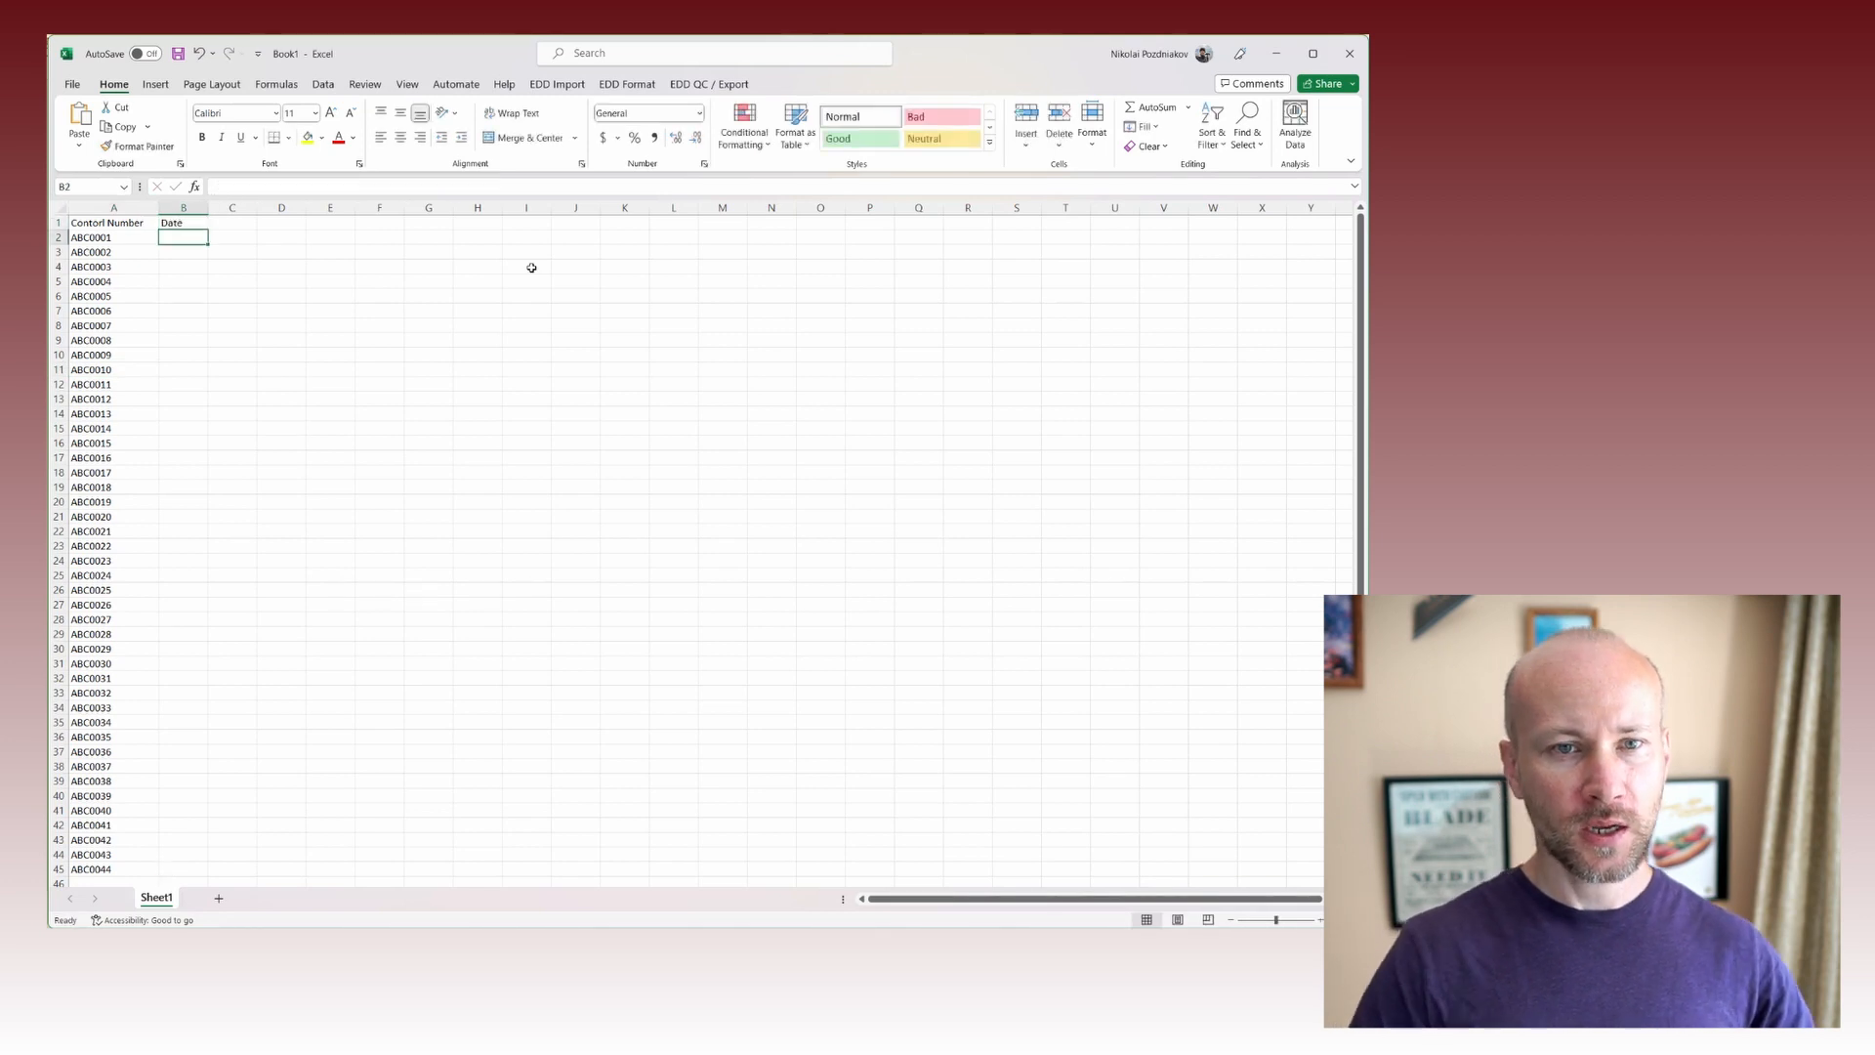
type("1/1/")
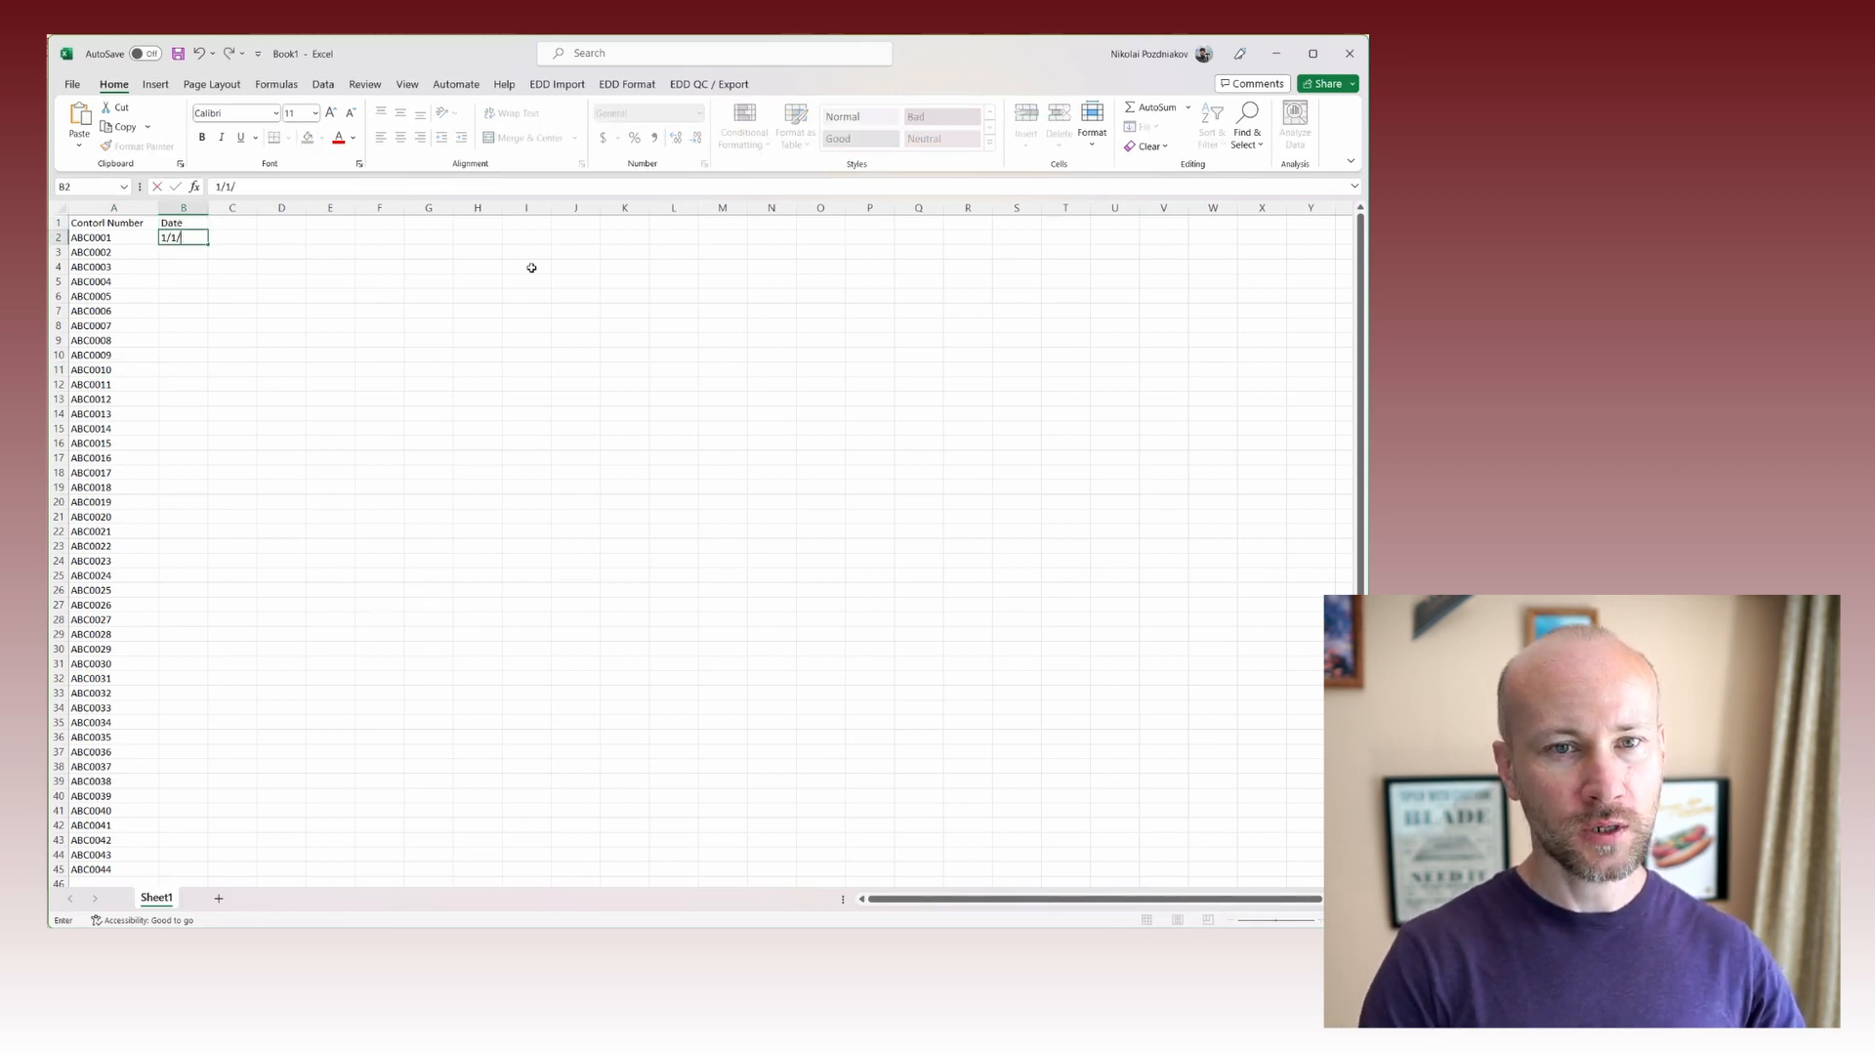
type("2023")
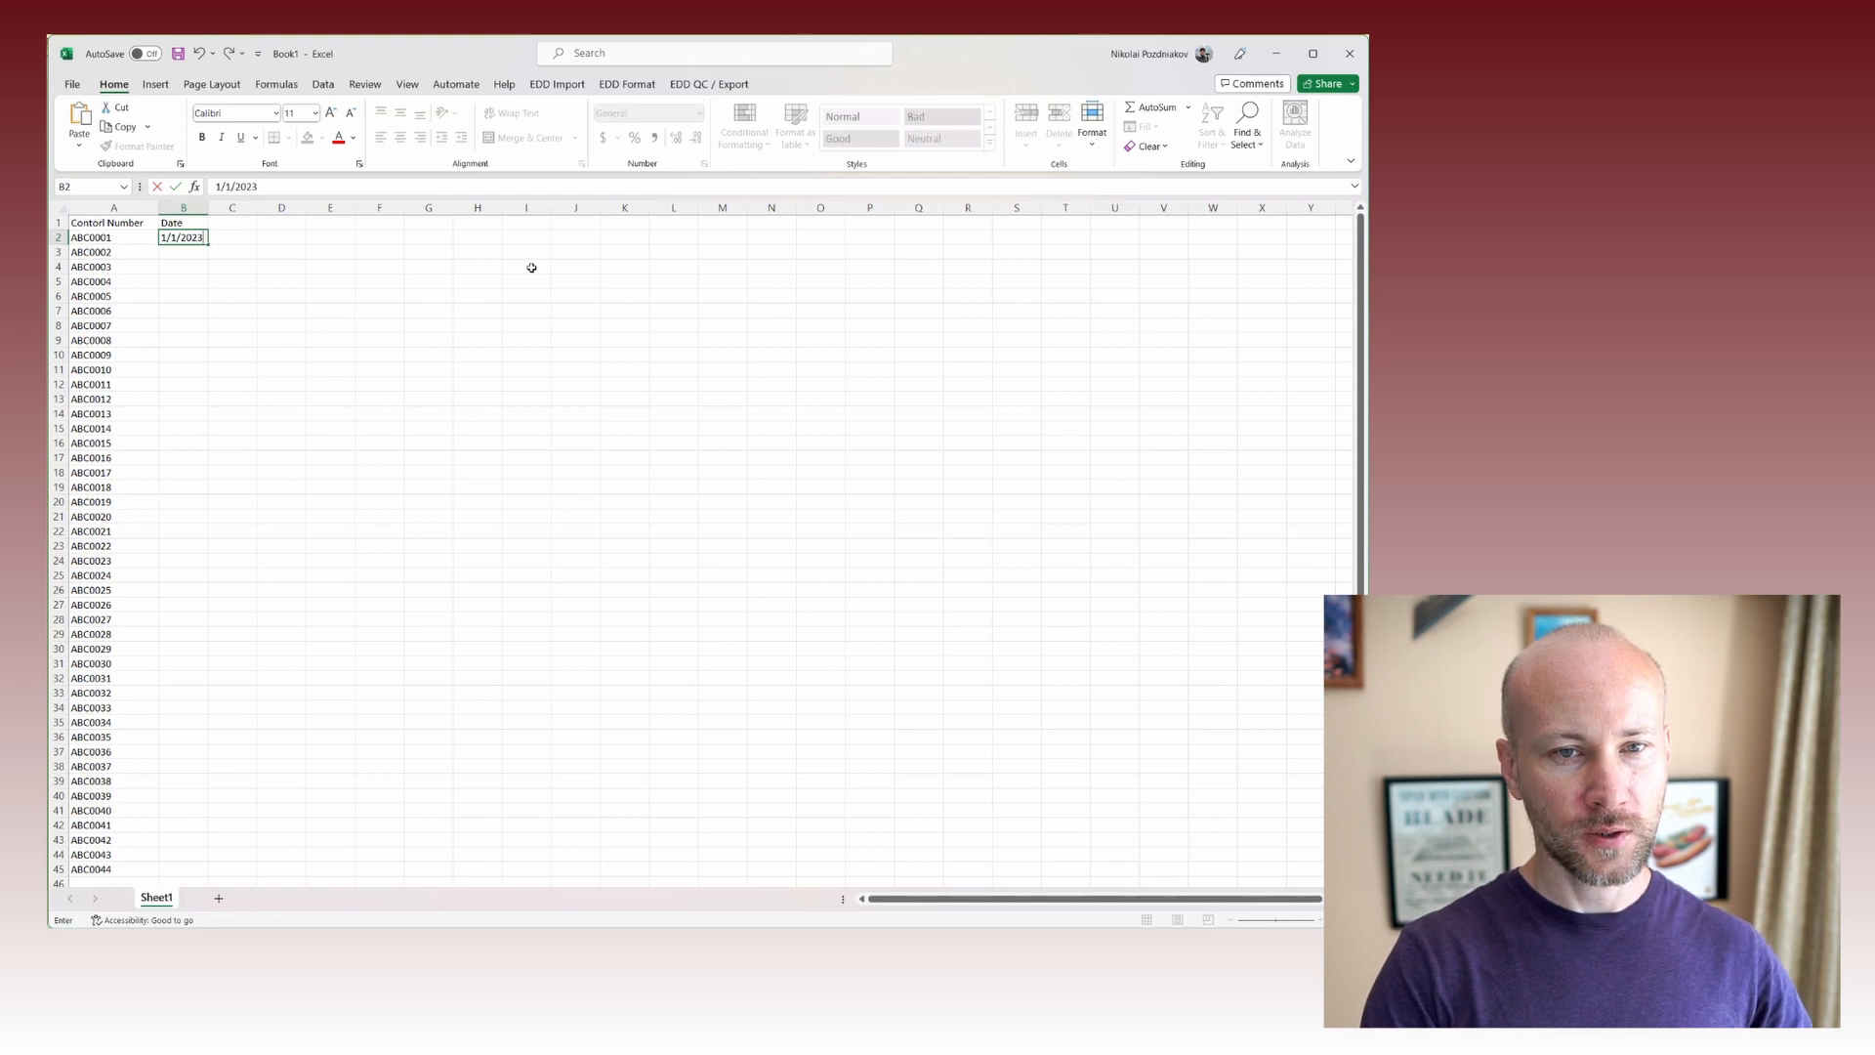
key("Return")
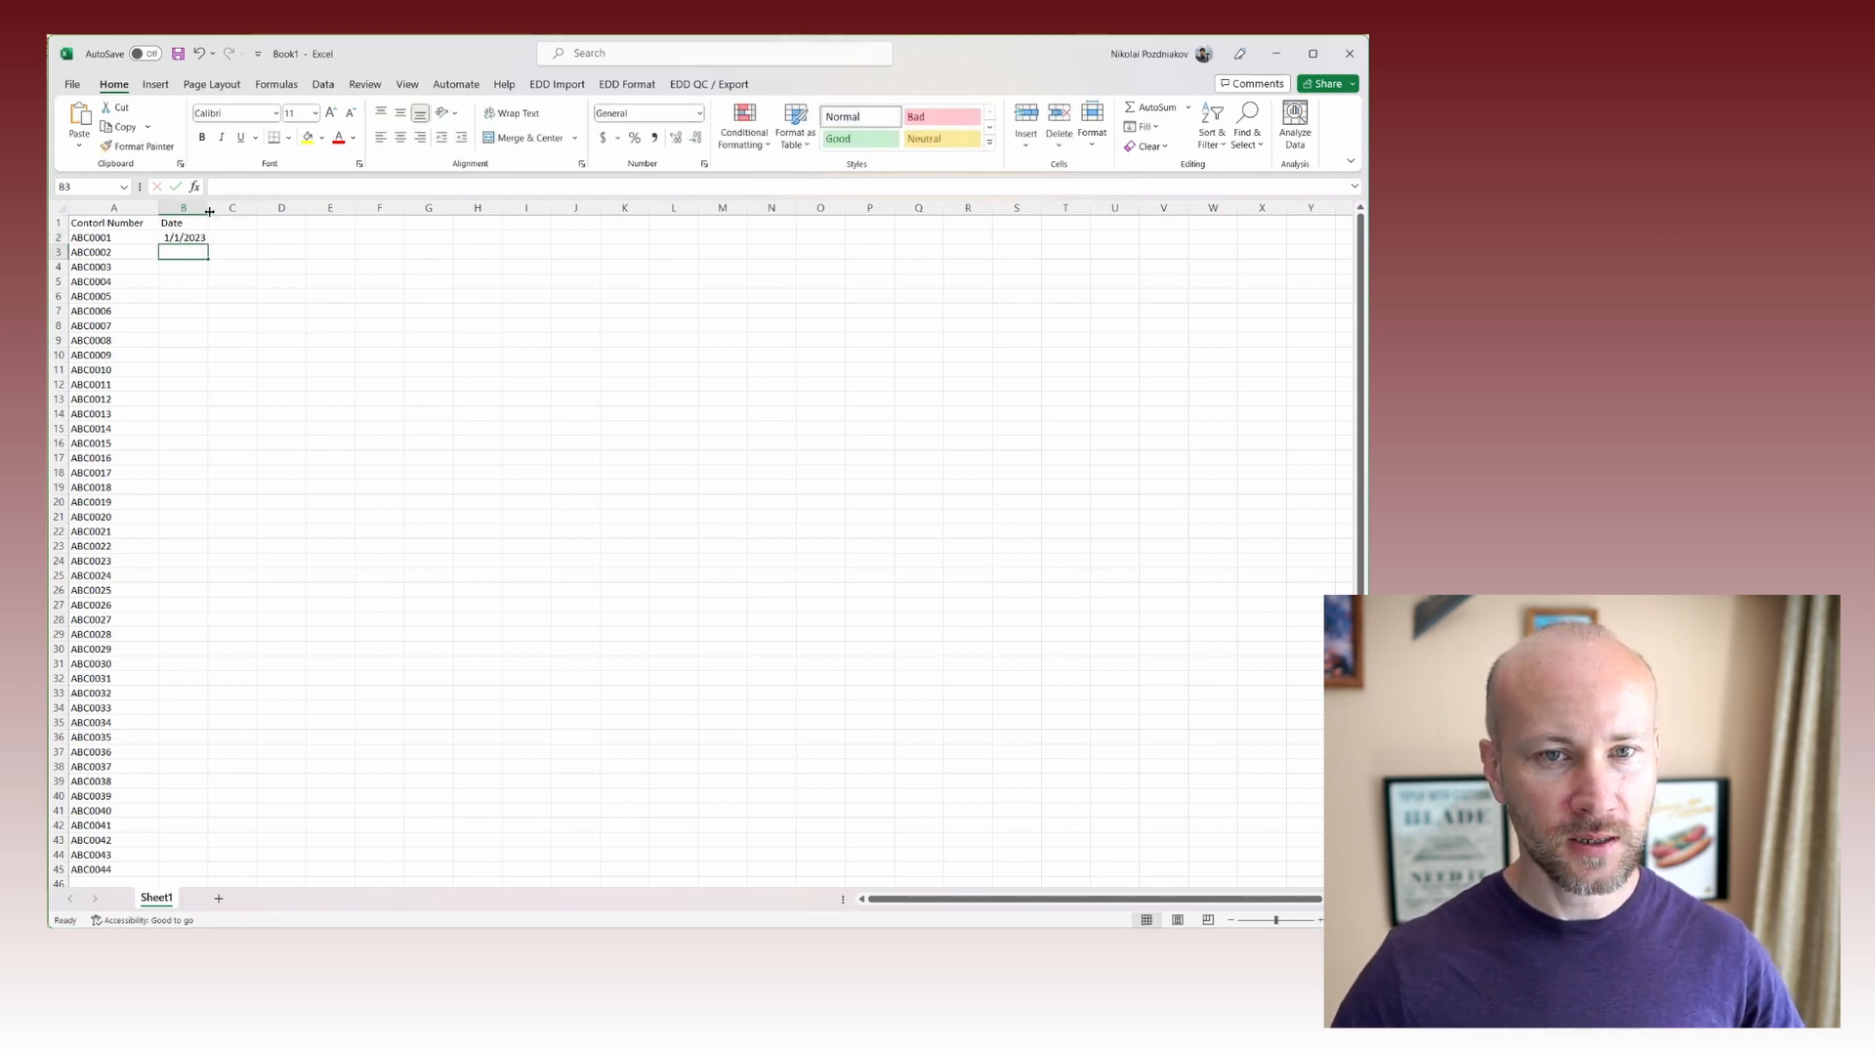
Widen column B and append the time 12:00 AM to the date in B2.
left_click_drag(207, 209, 274, 215)
left_click(243, 240)
key("F2")
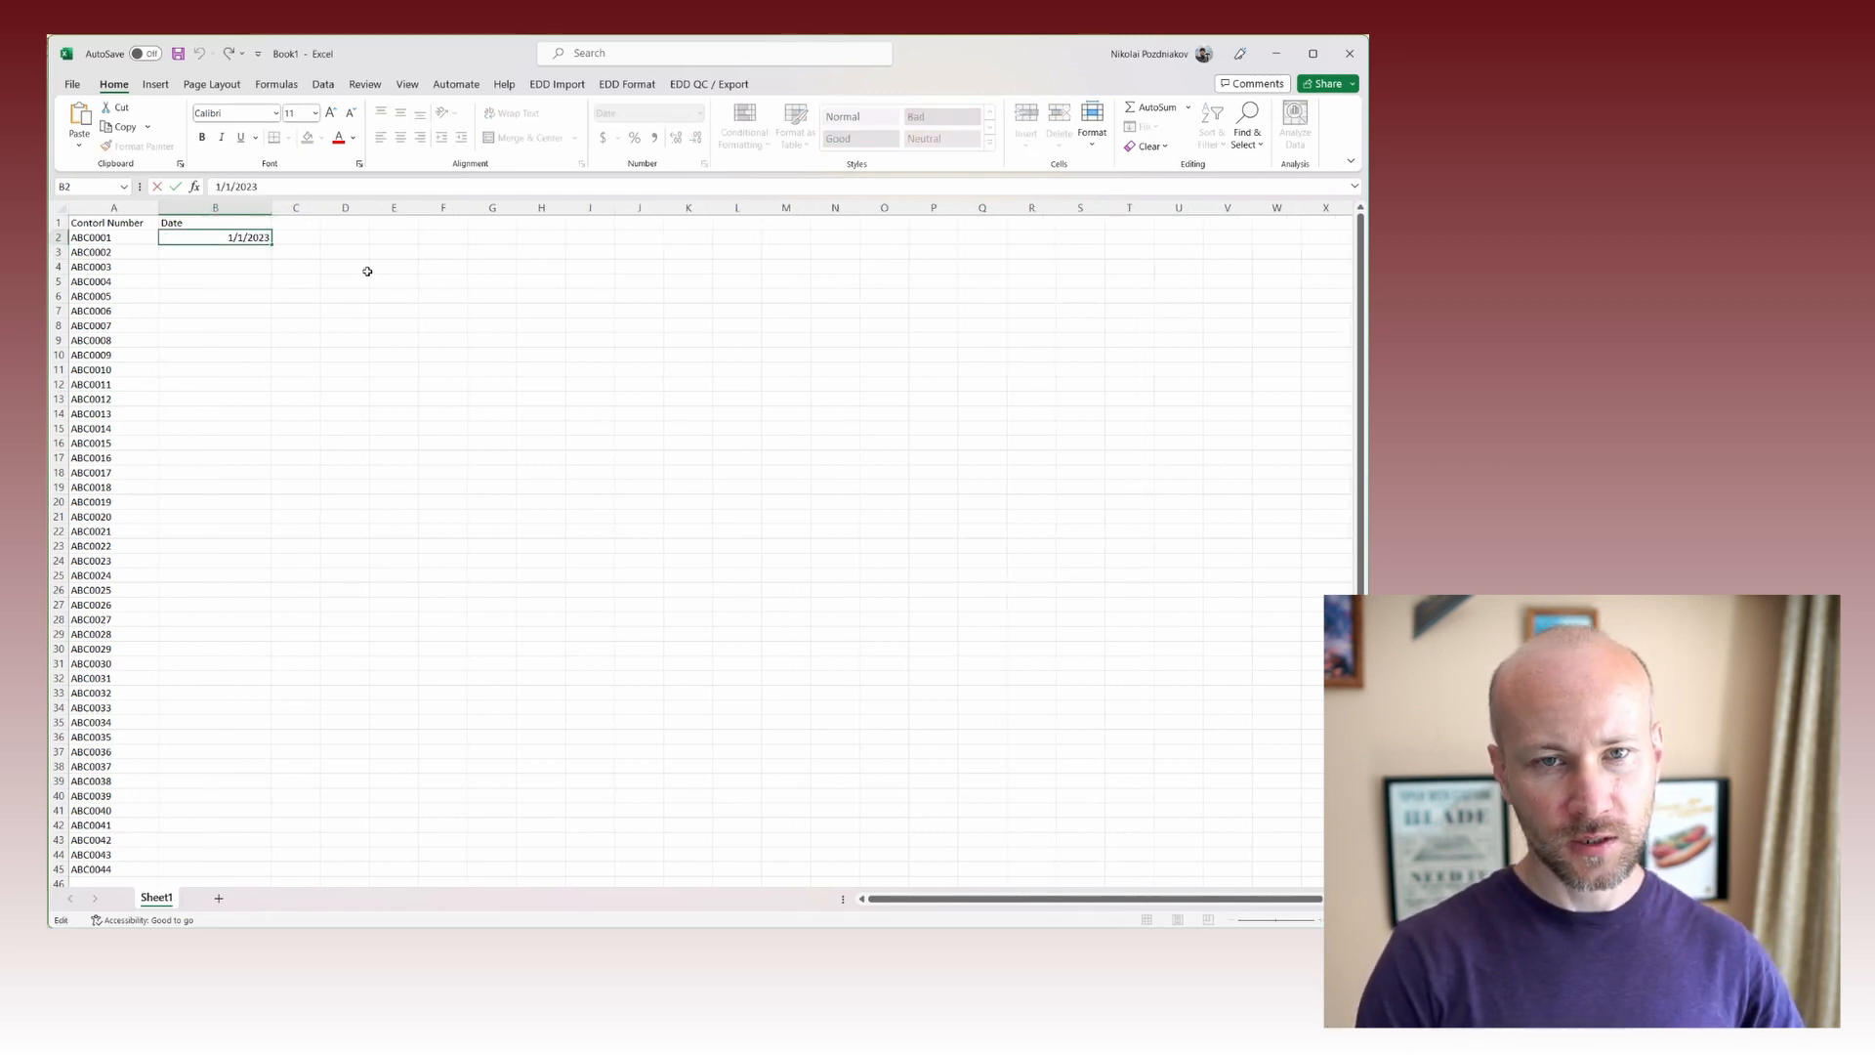
type("12:00")
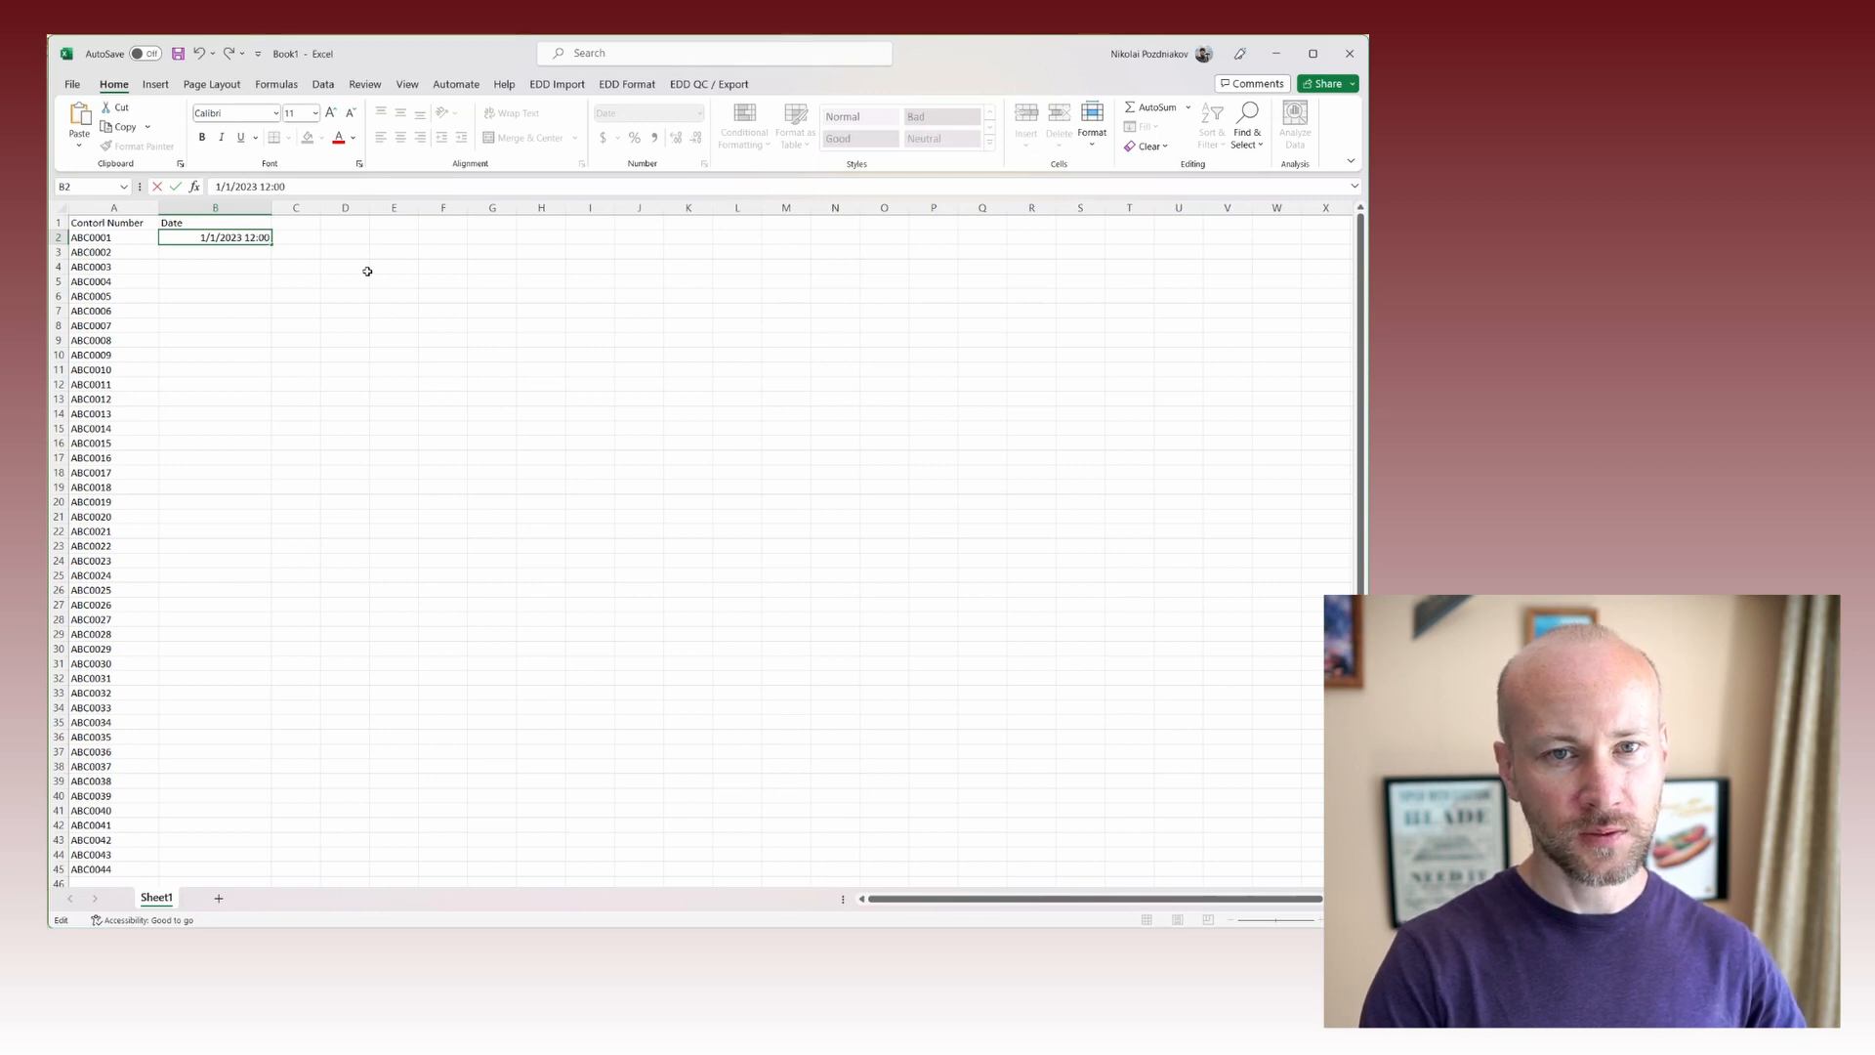
key("Return")
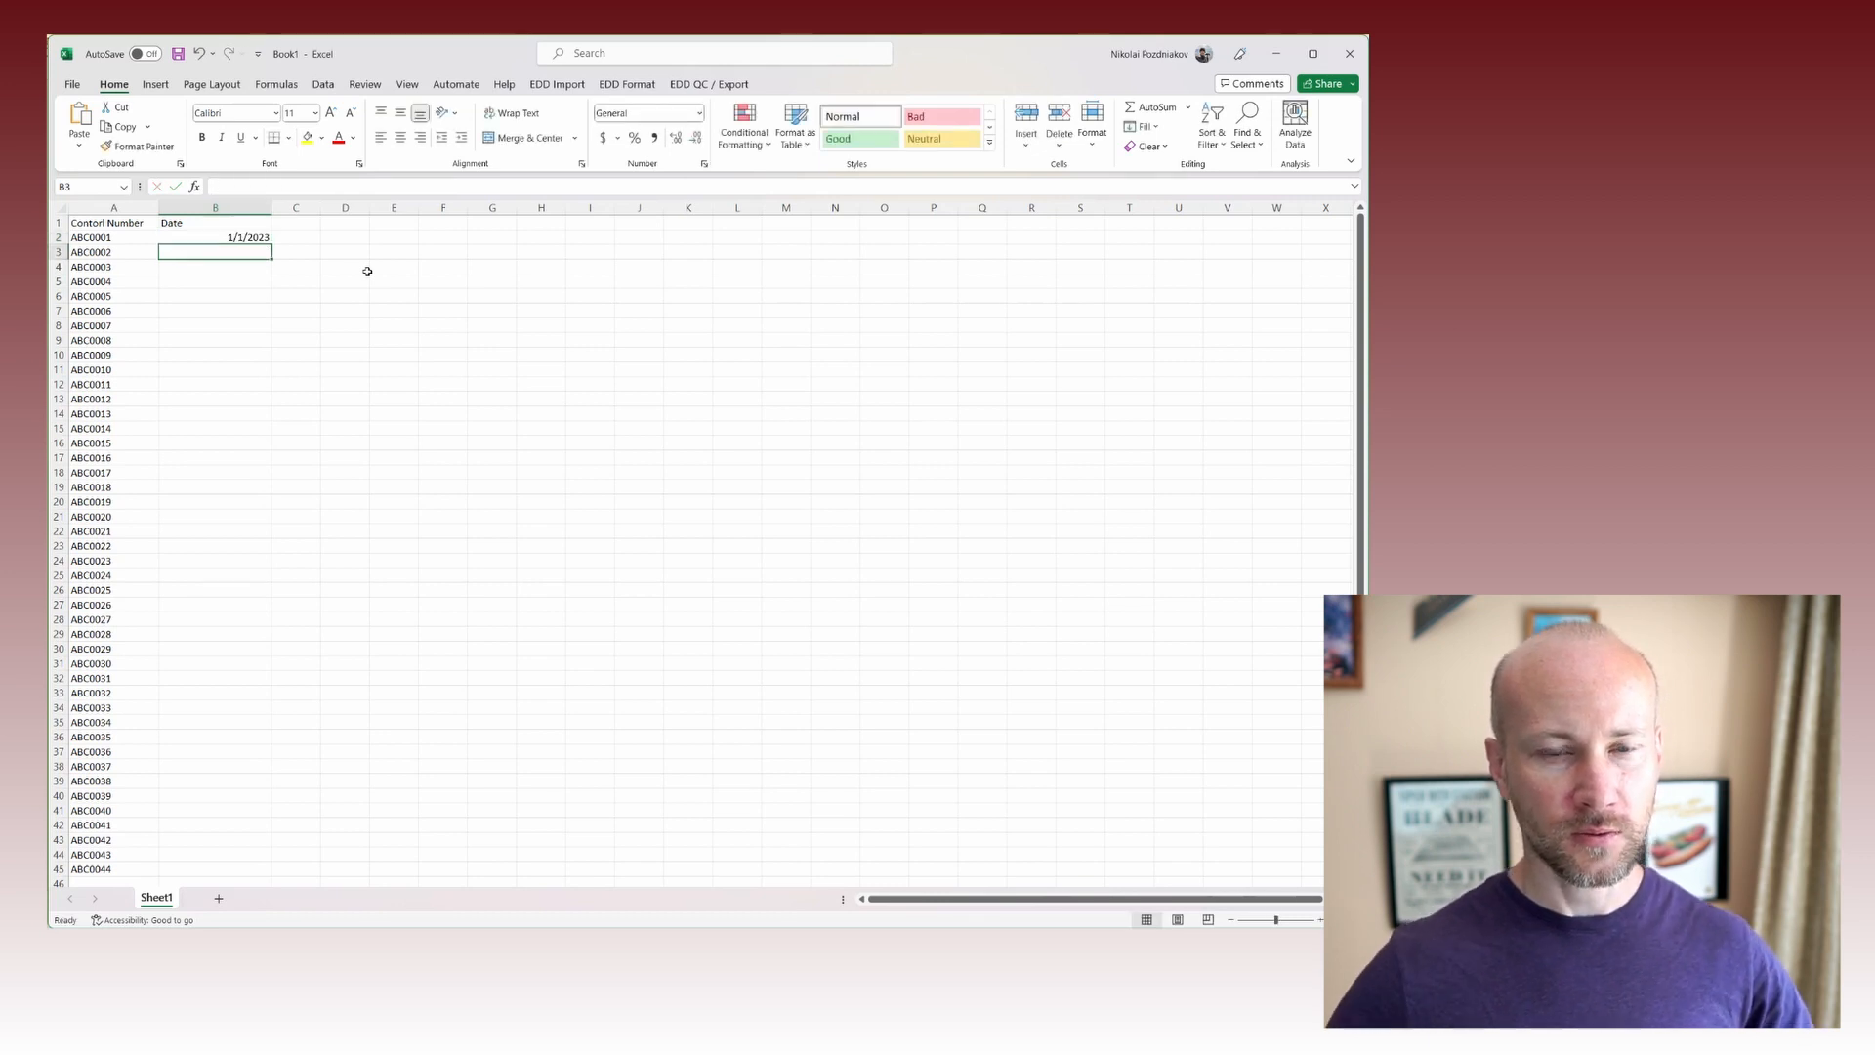
Format column B with the Date type 3/14/12 1:30 PM.
right_click(242, 208)
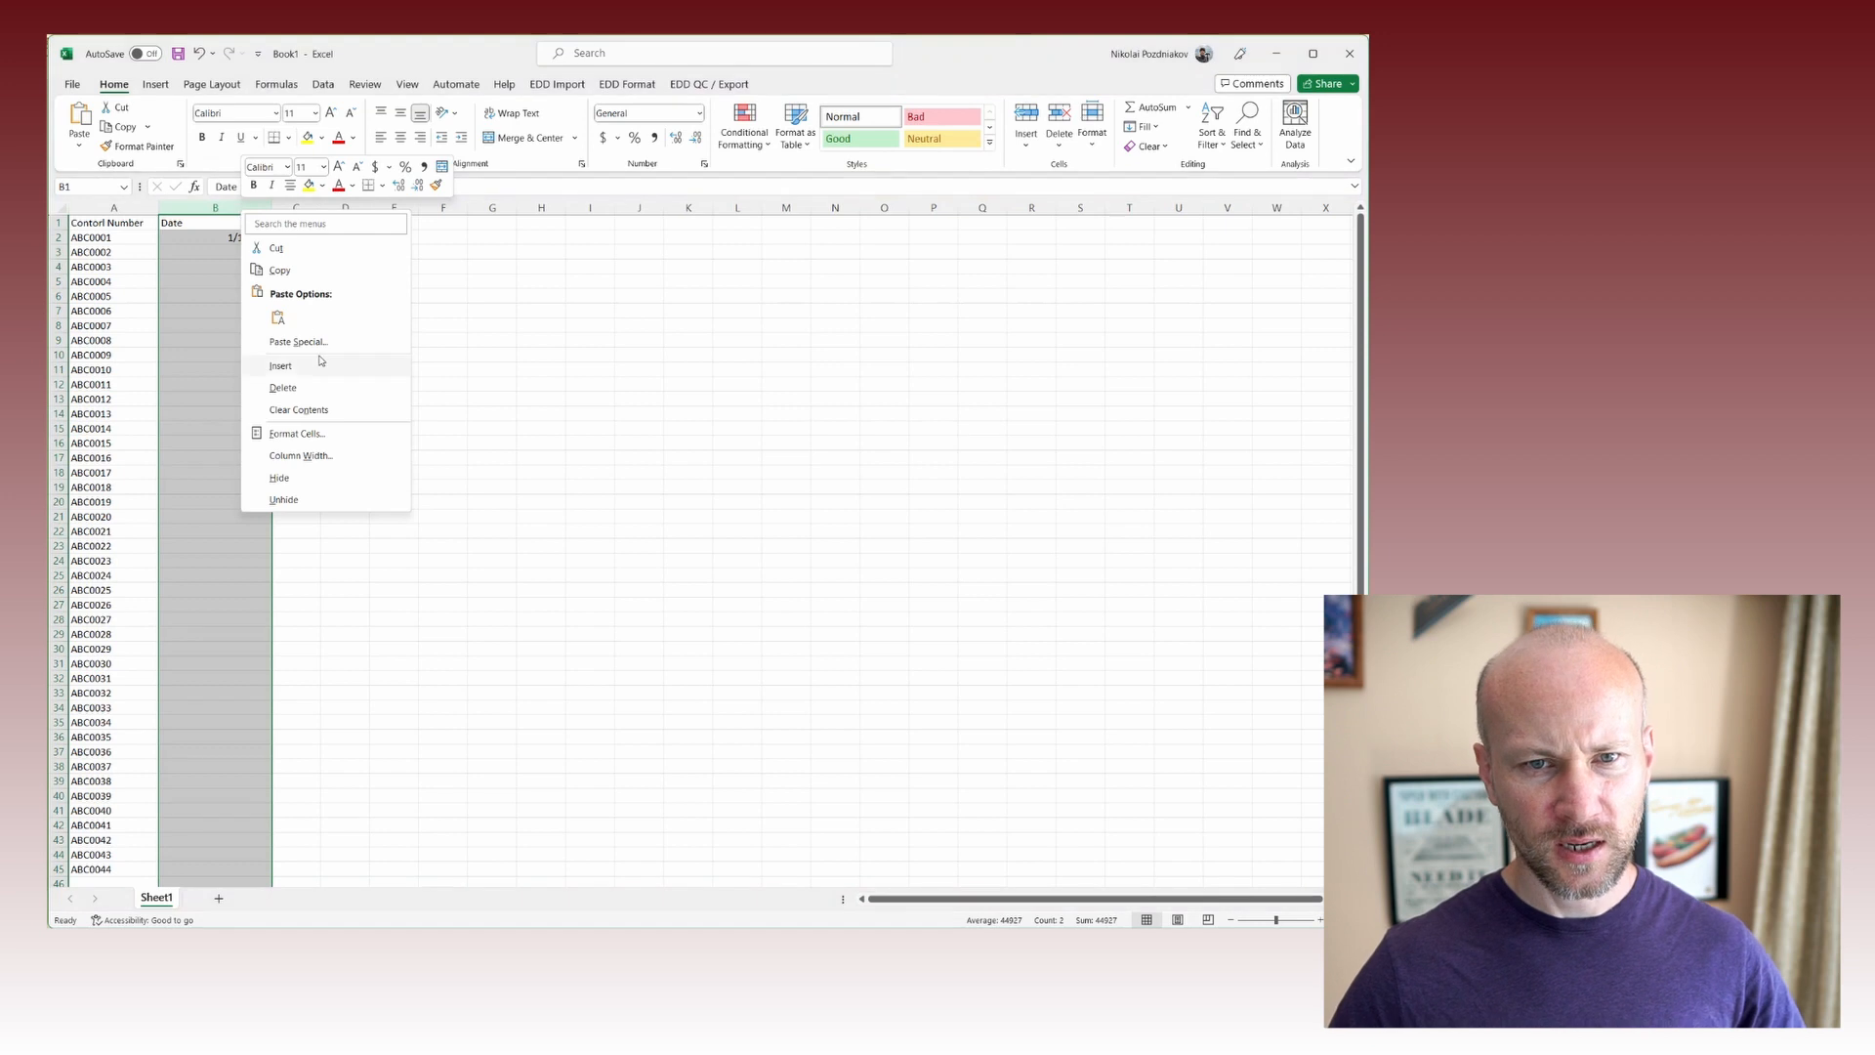
left_click(336, 432)
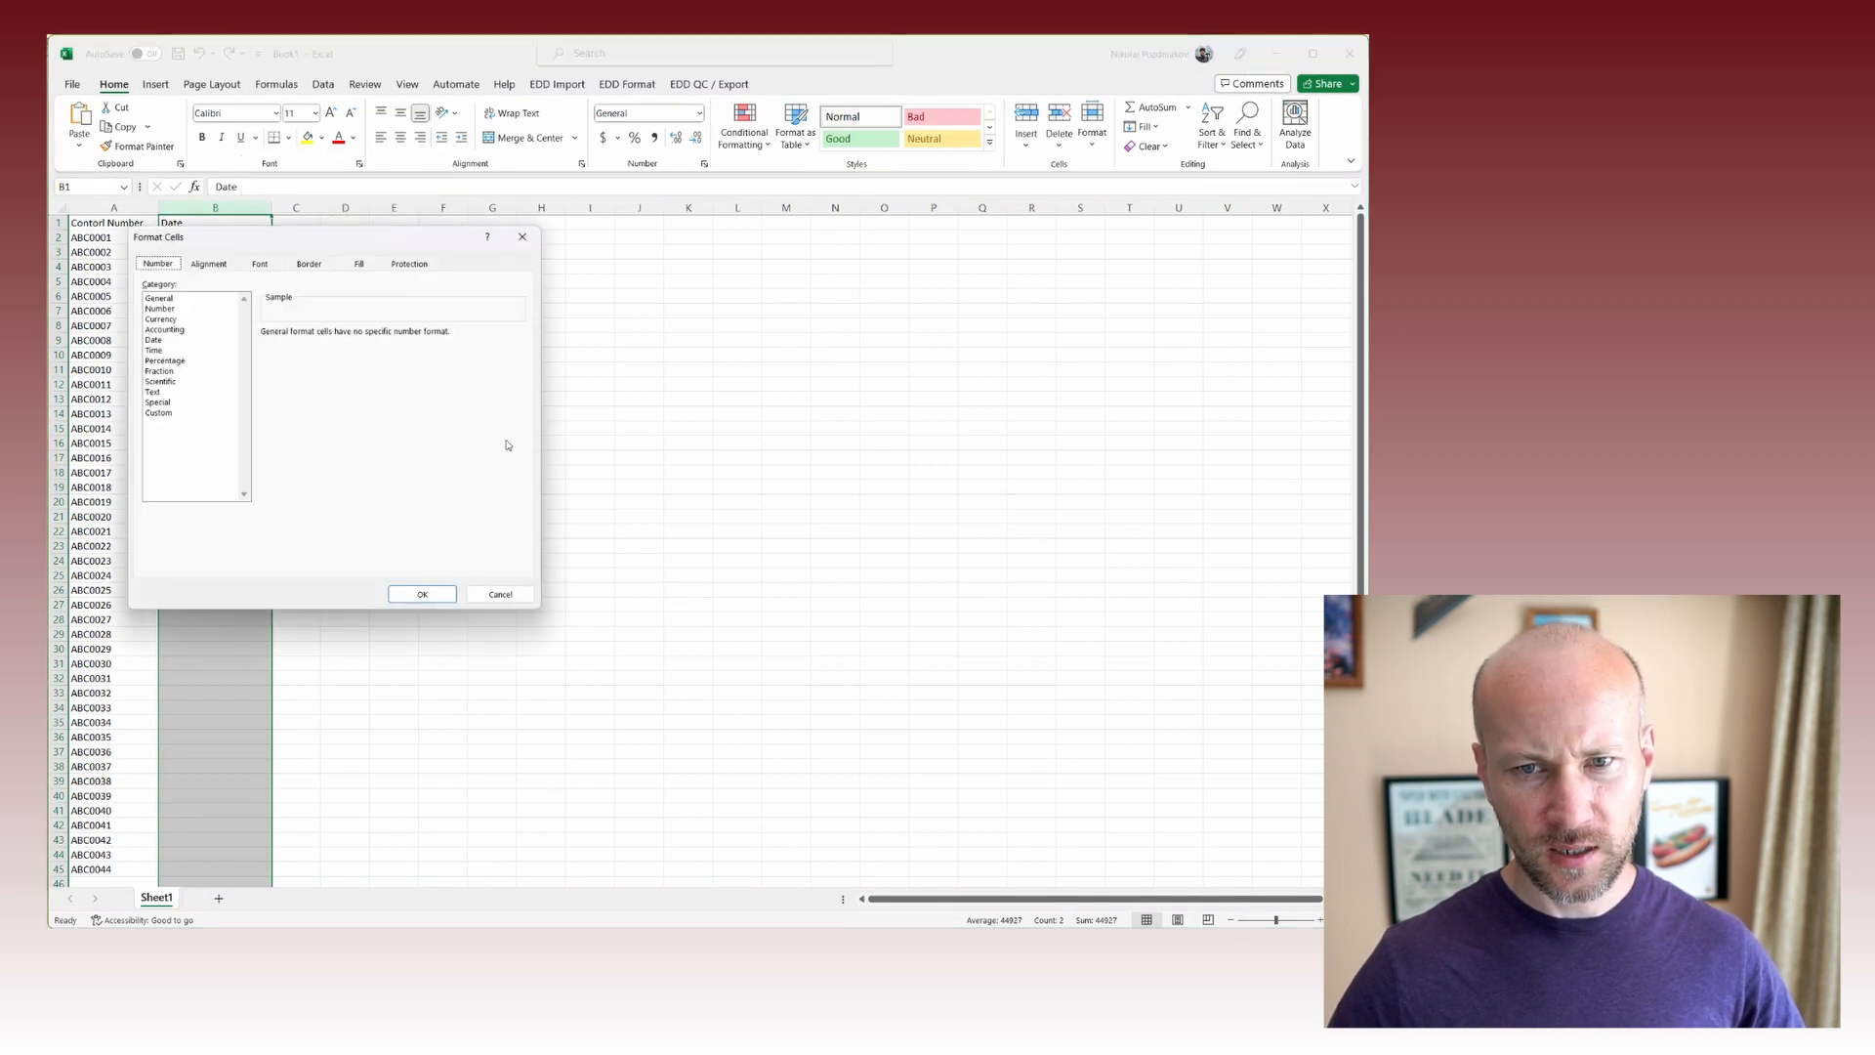
left_click(174, 352)
left_click(154, 339)
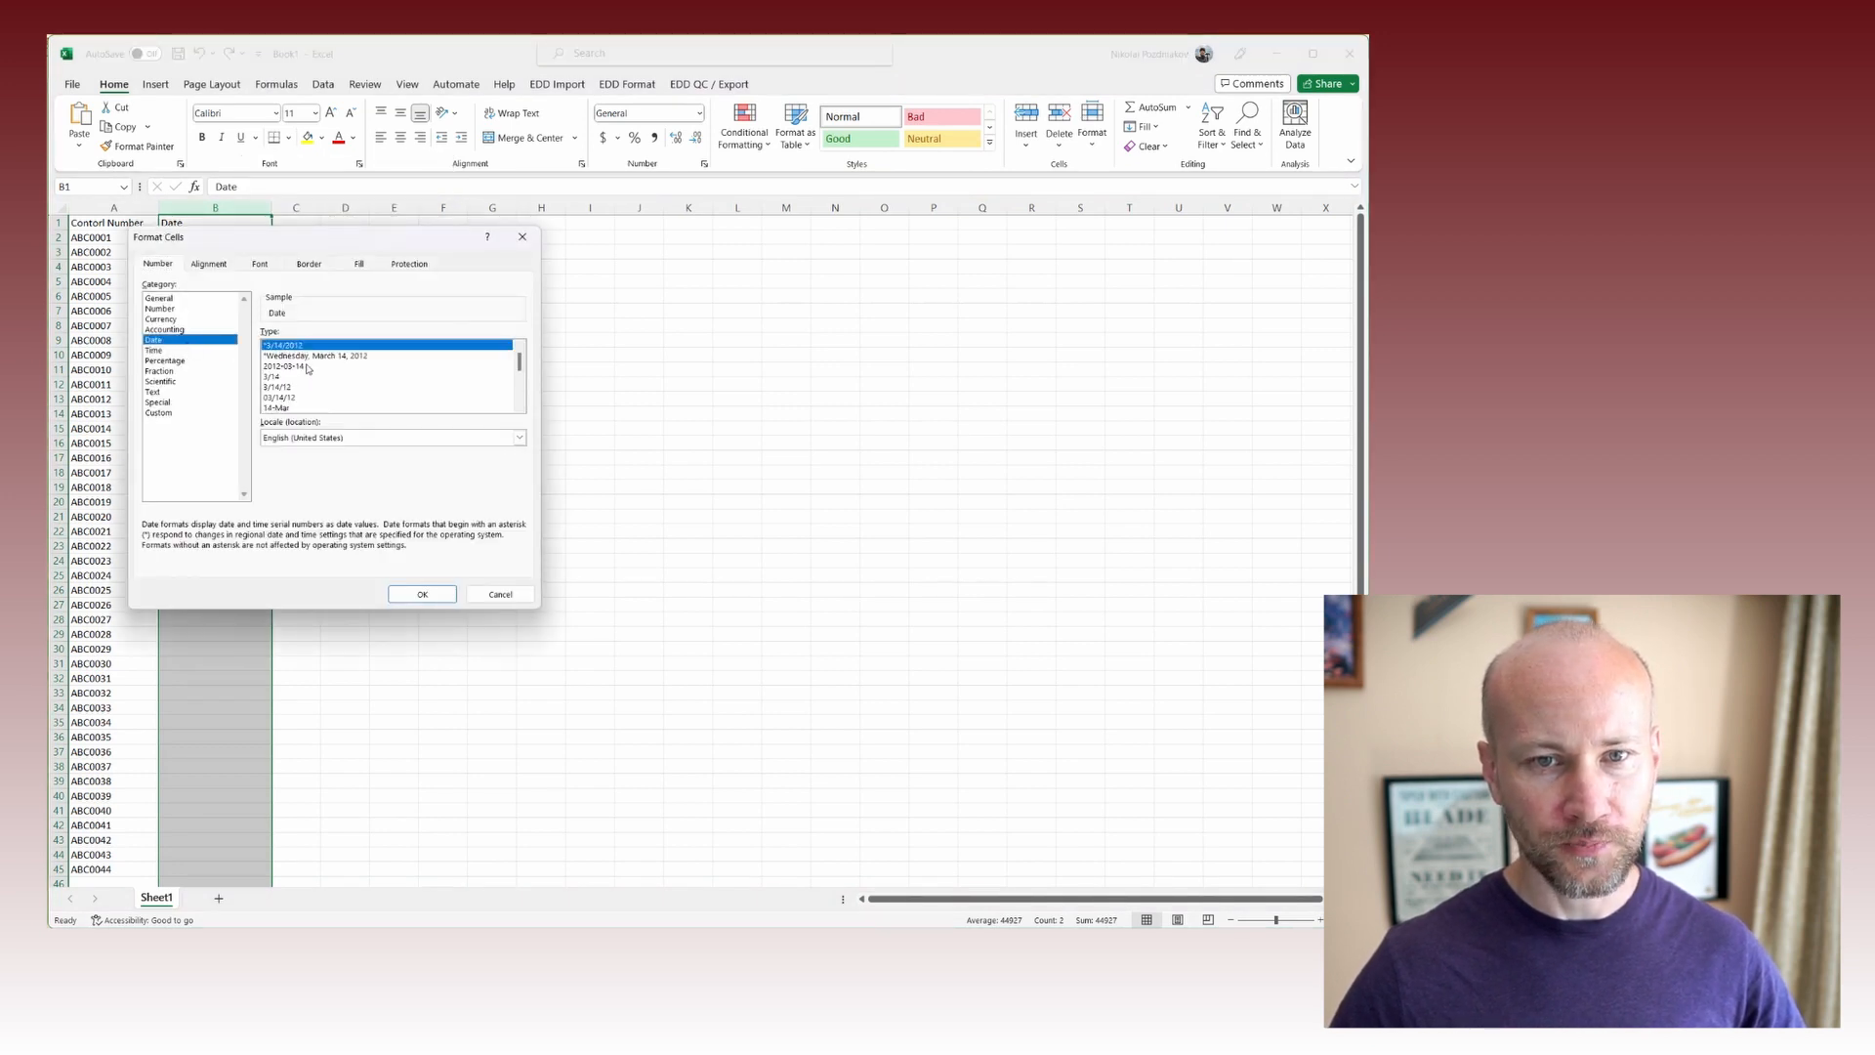
scroll(473, 397, "down", 3)
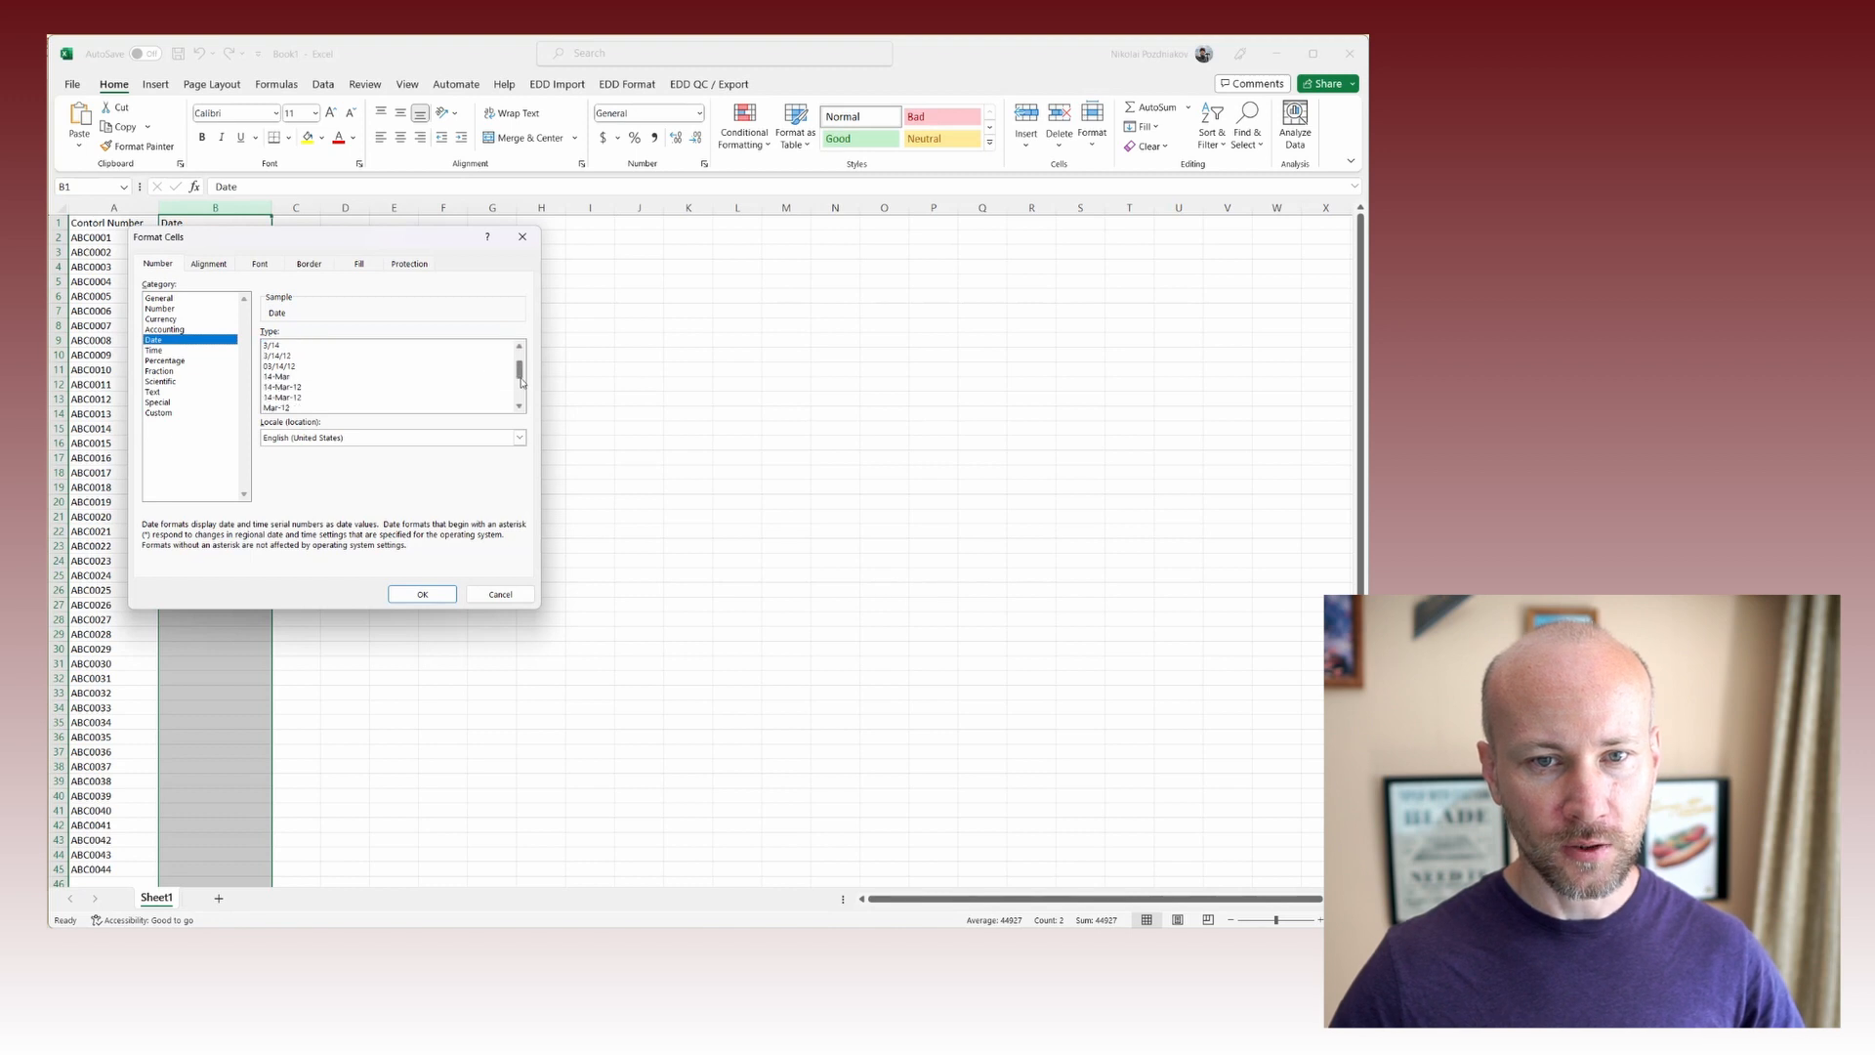
left_click(359, 379)
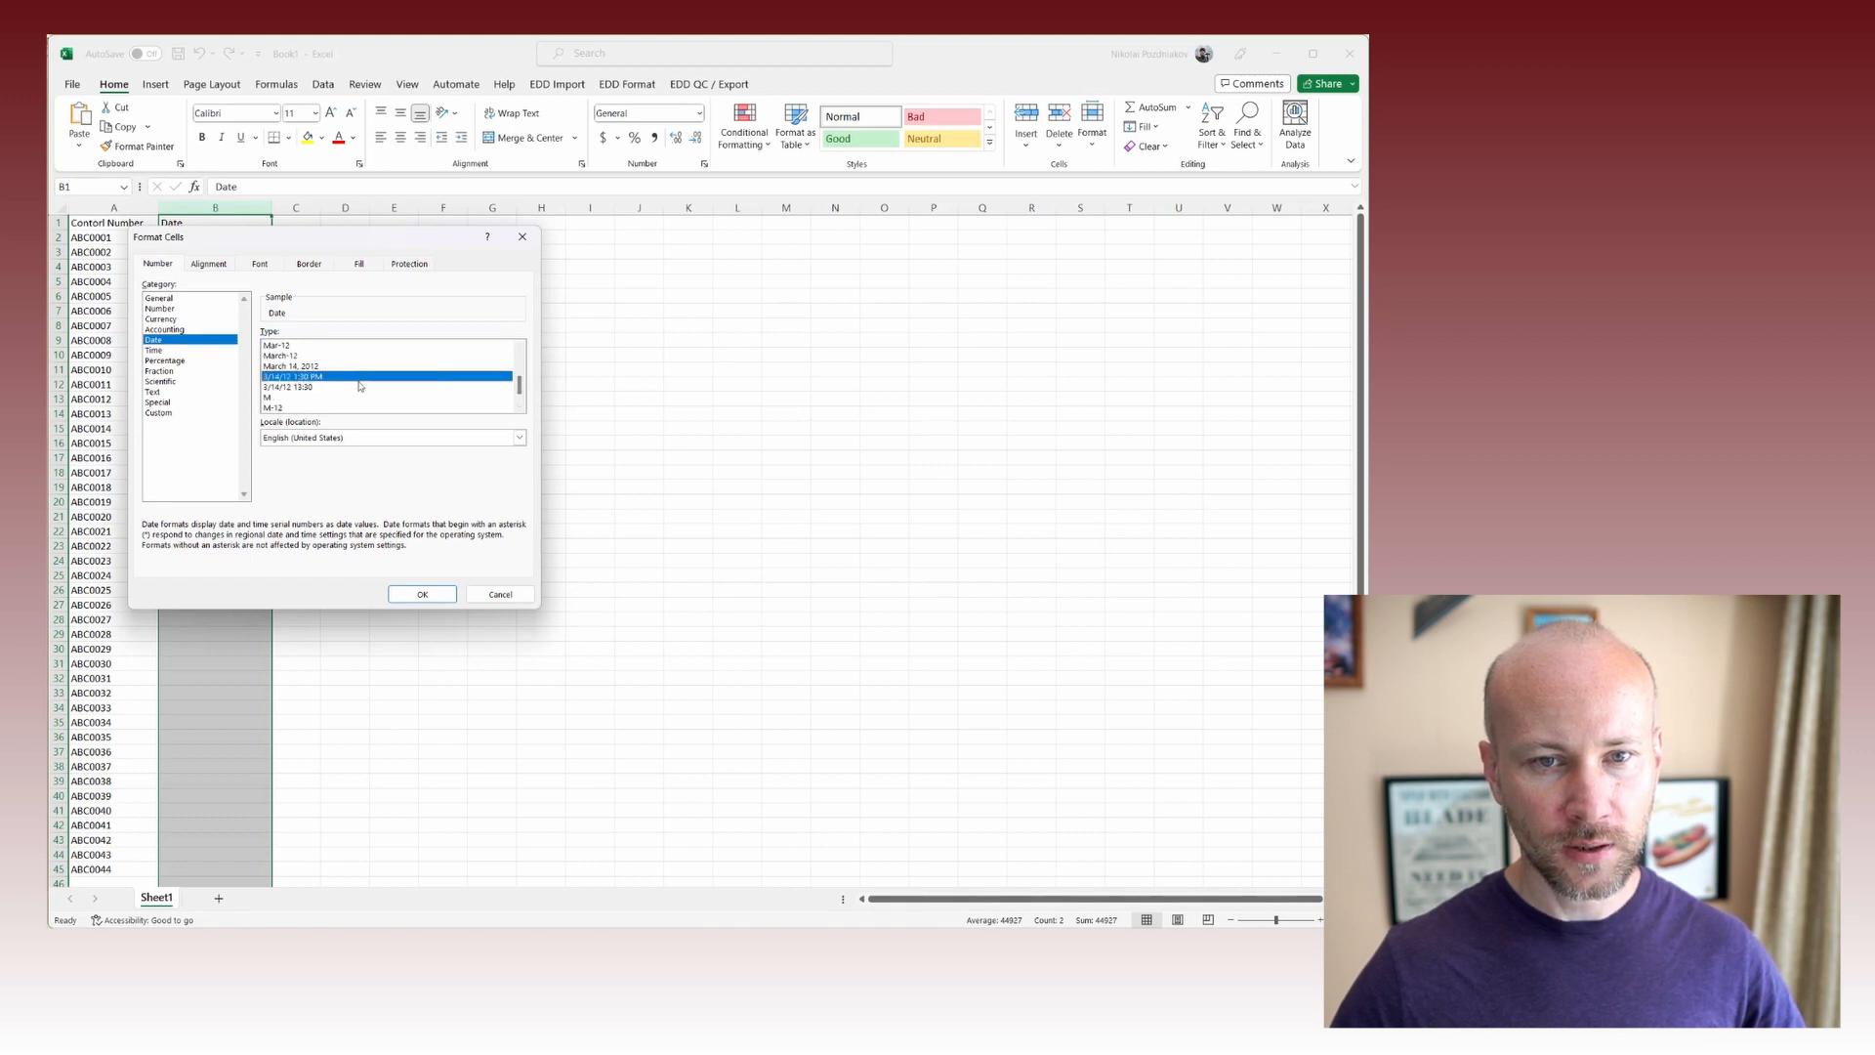
left_click(412, 591)
Enter the formula =B2+TIME(1,0,0) in B3 to add one hour to the date above.
left_click(213, 255)
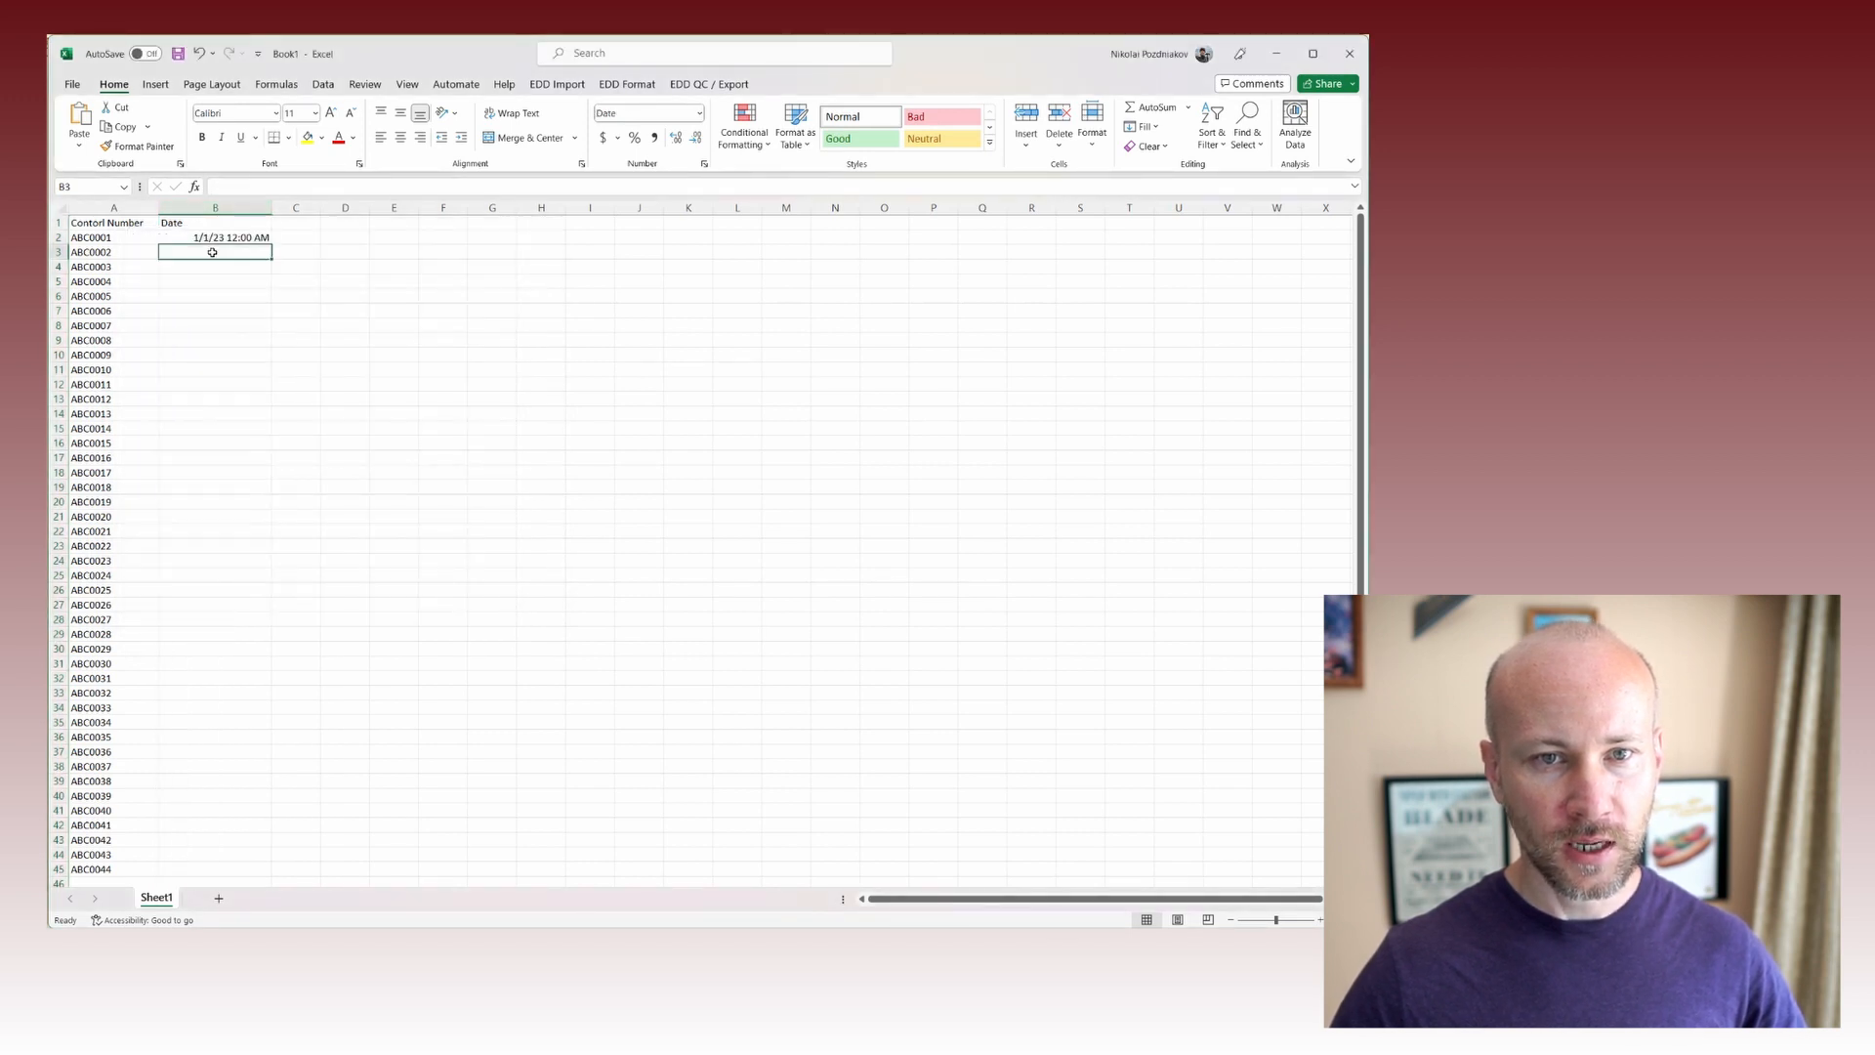
type("=")
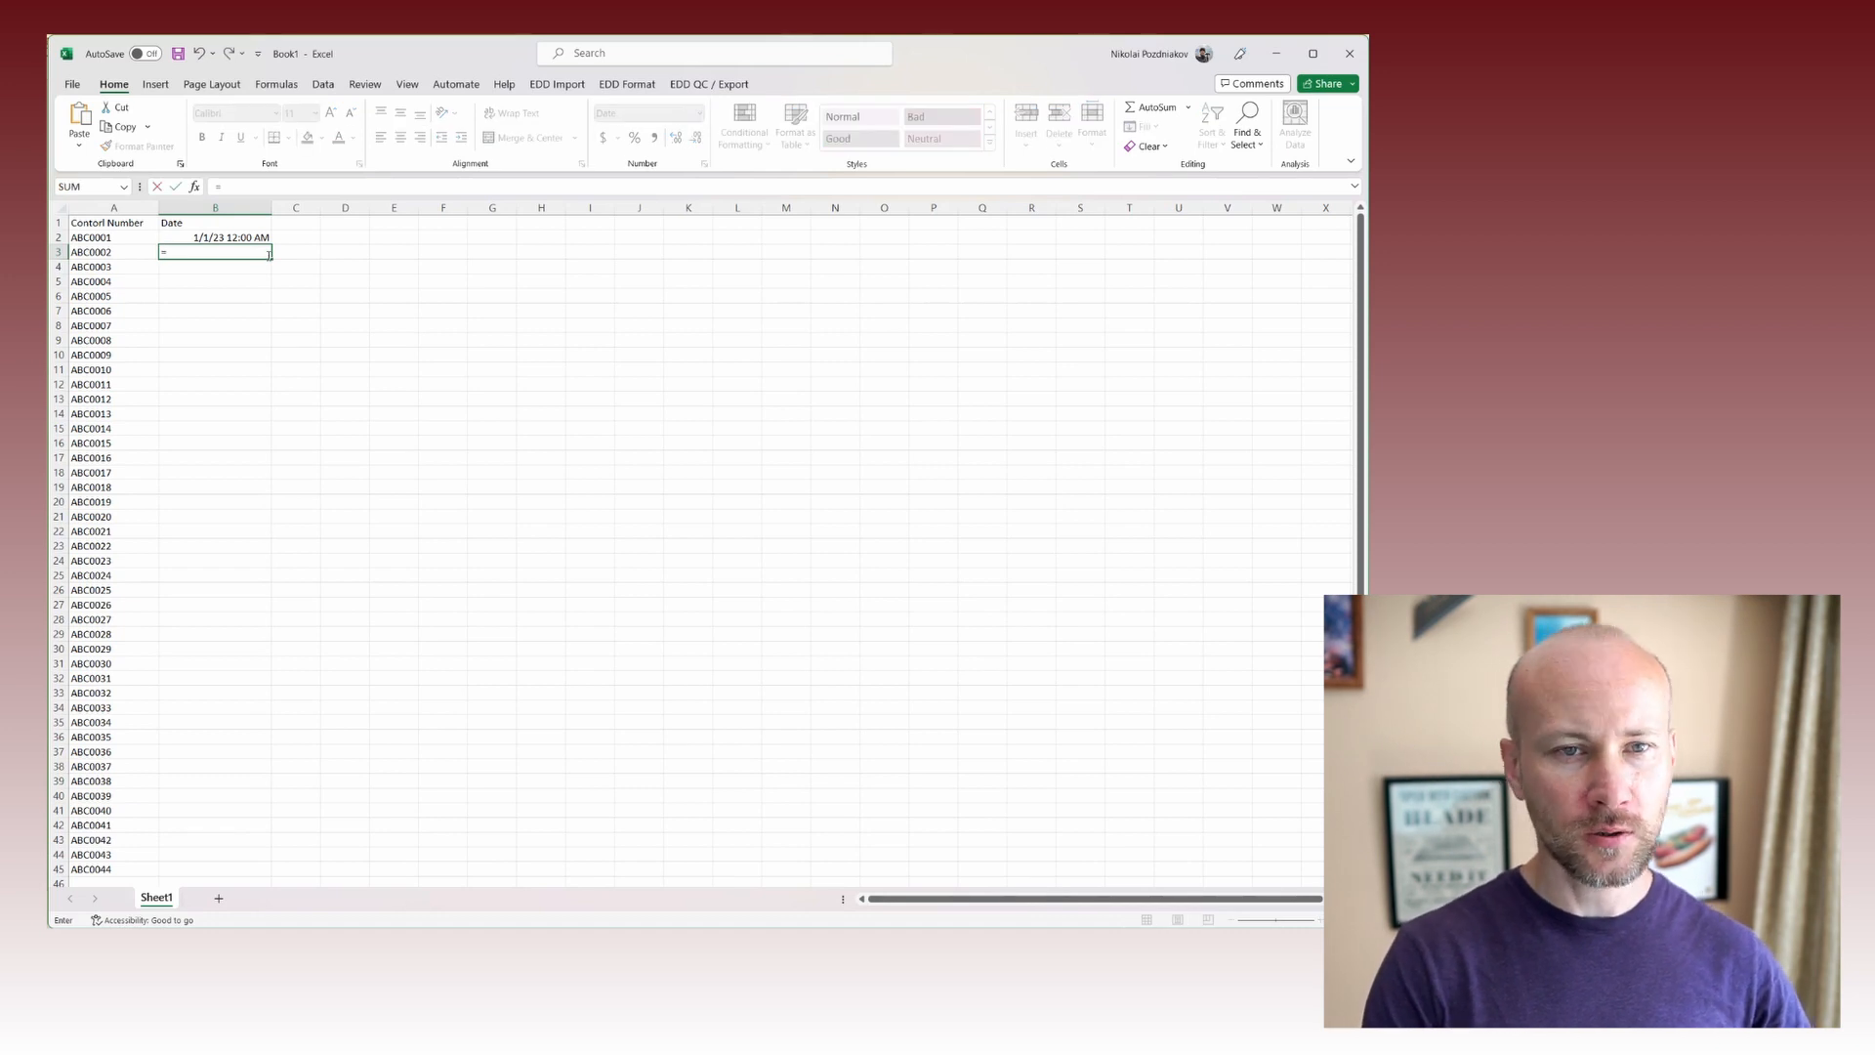
type("b2+")
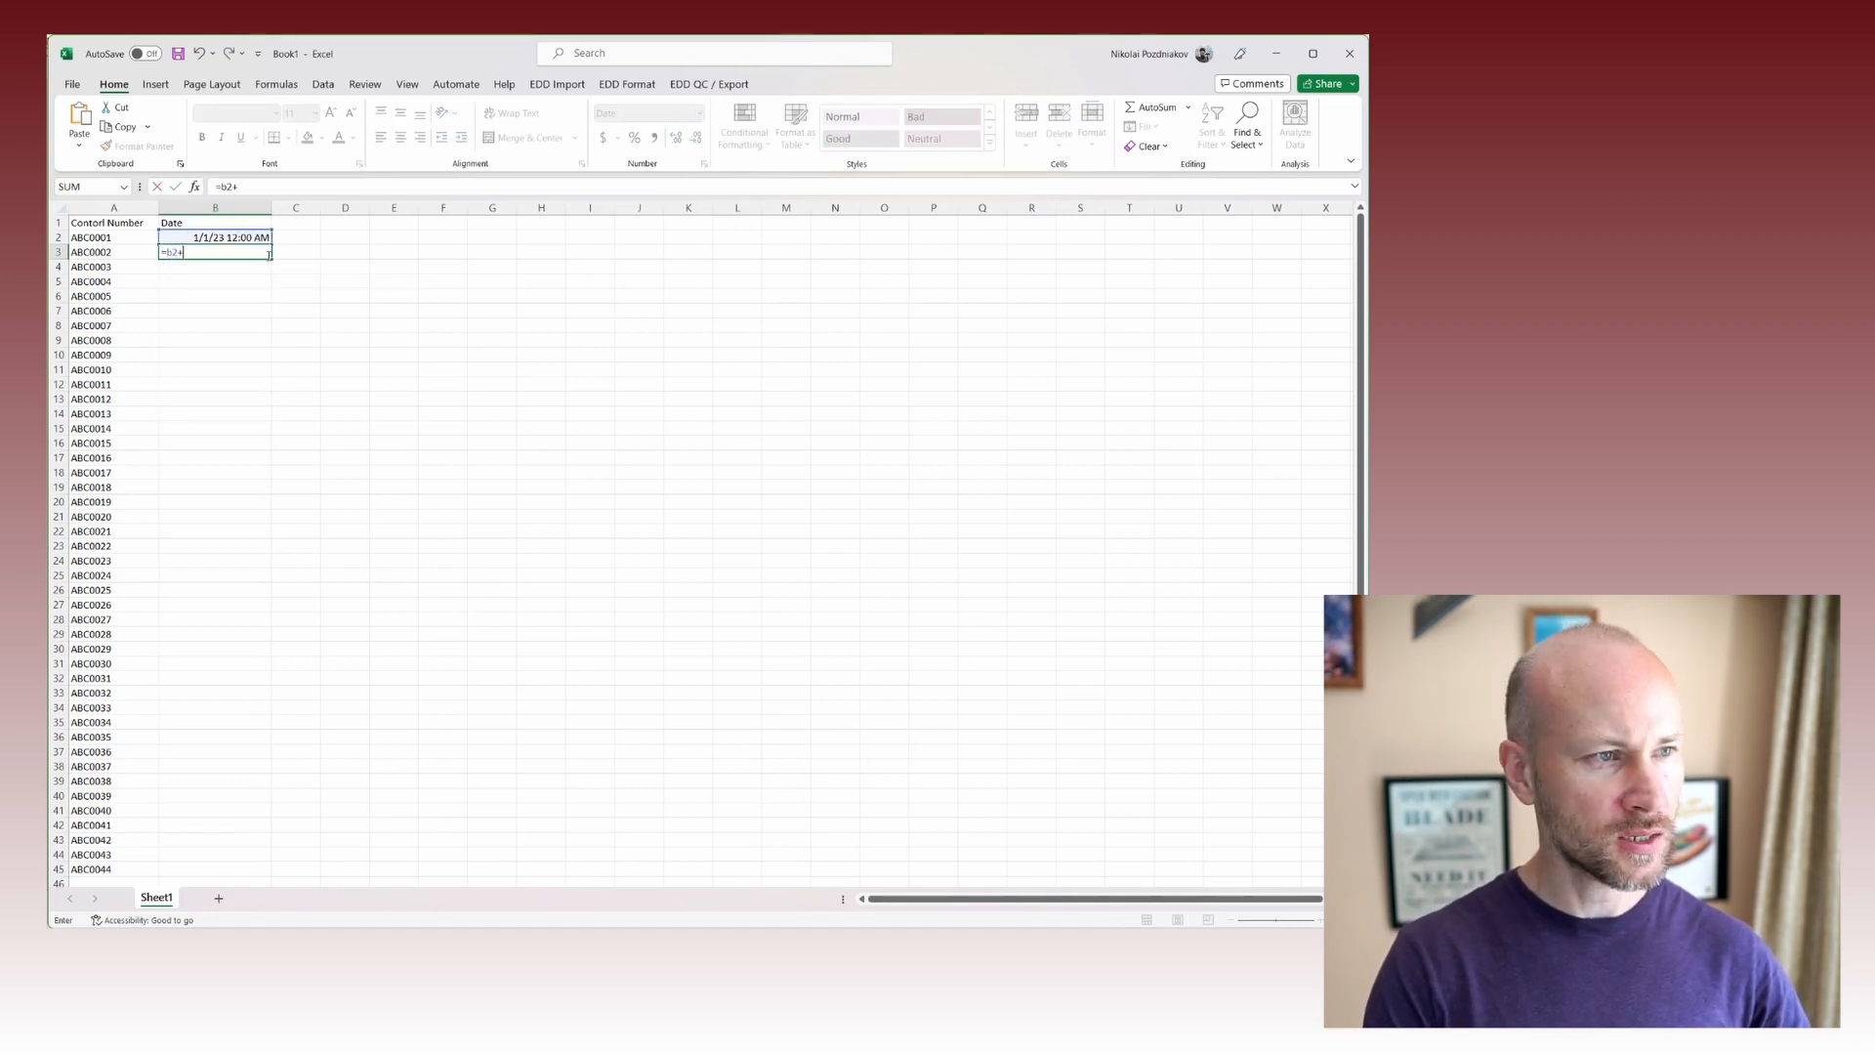
type("ti")
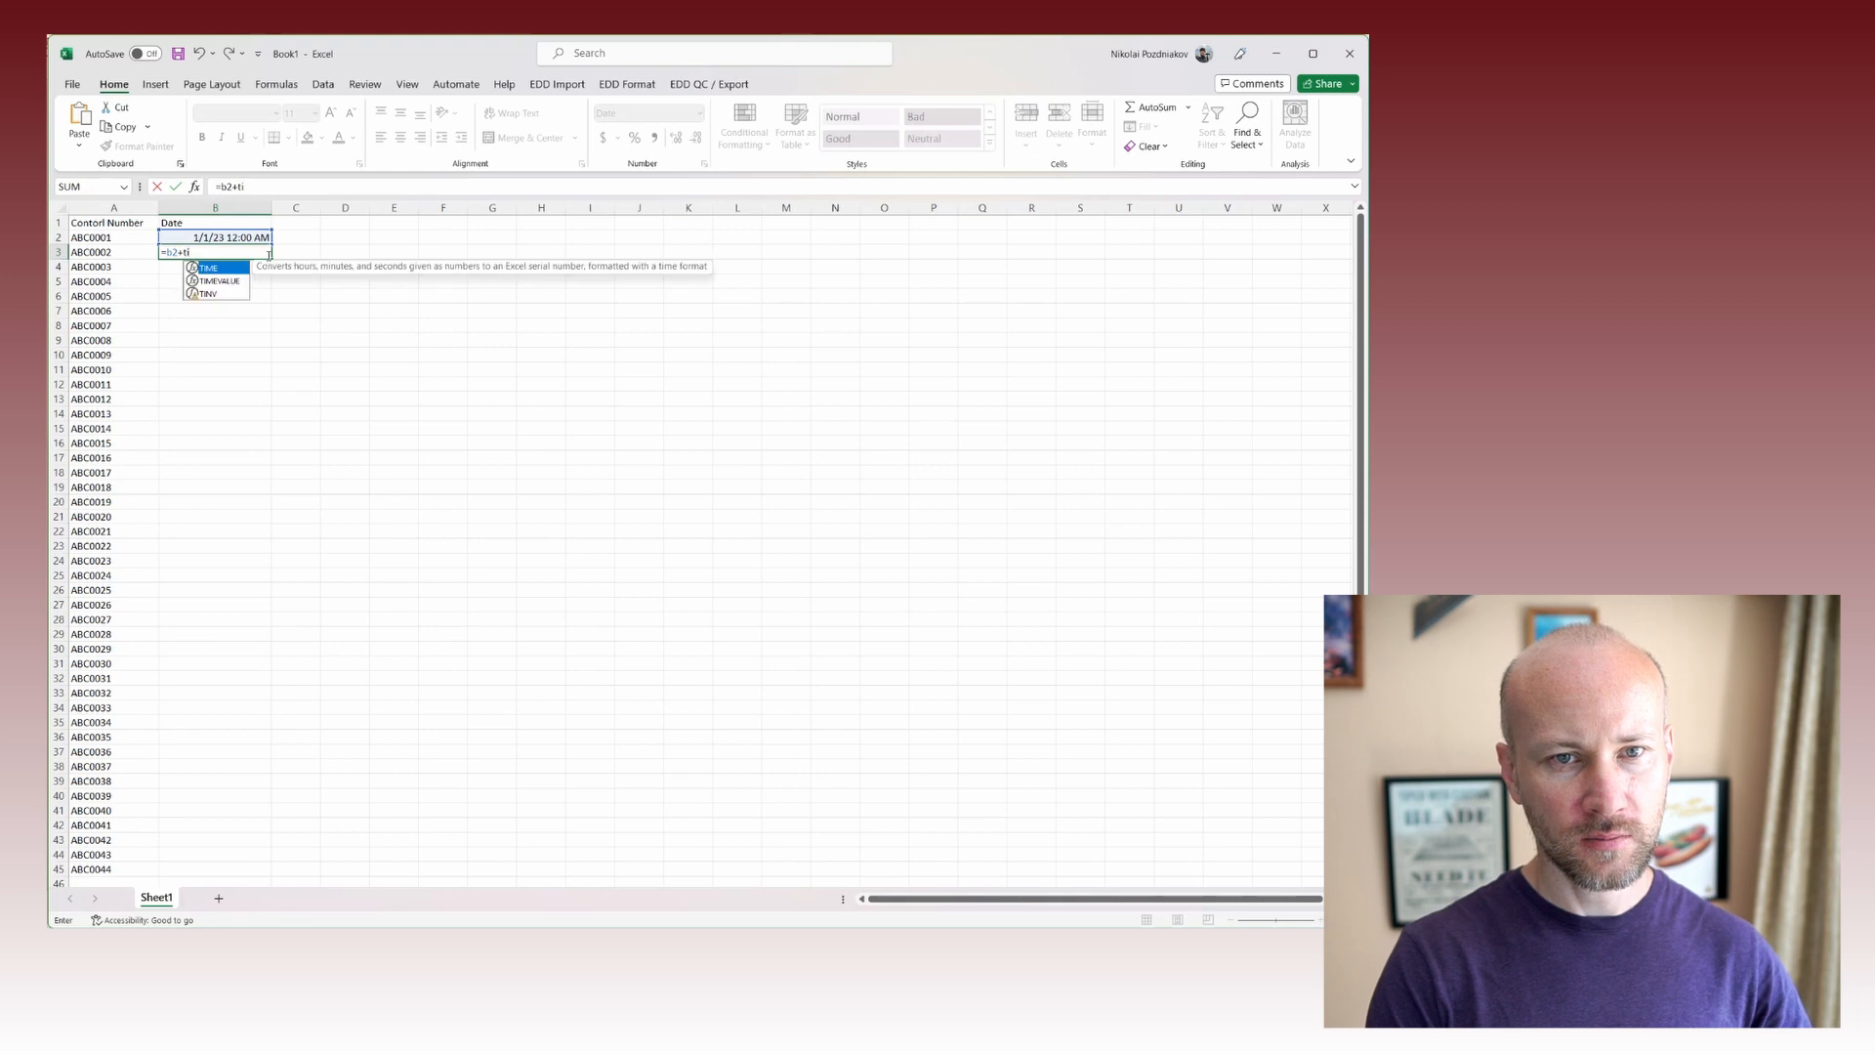
type("me(1,")
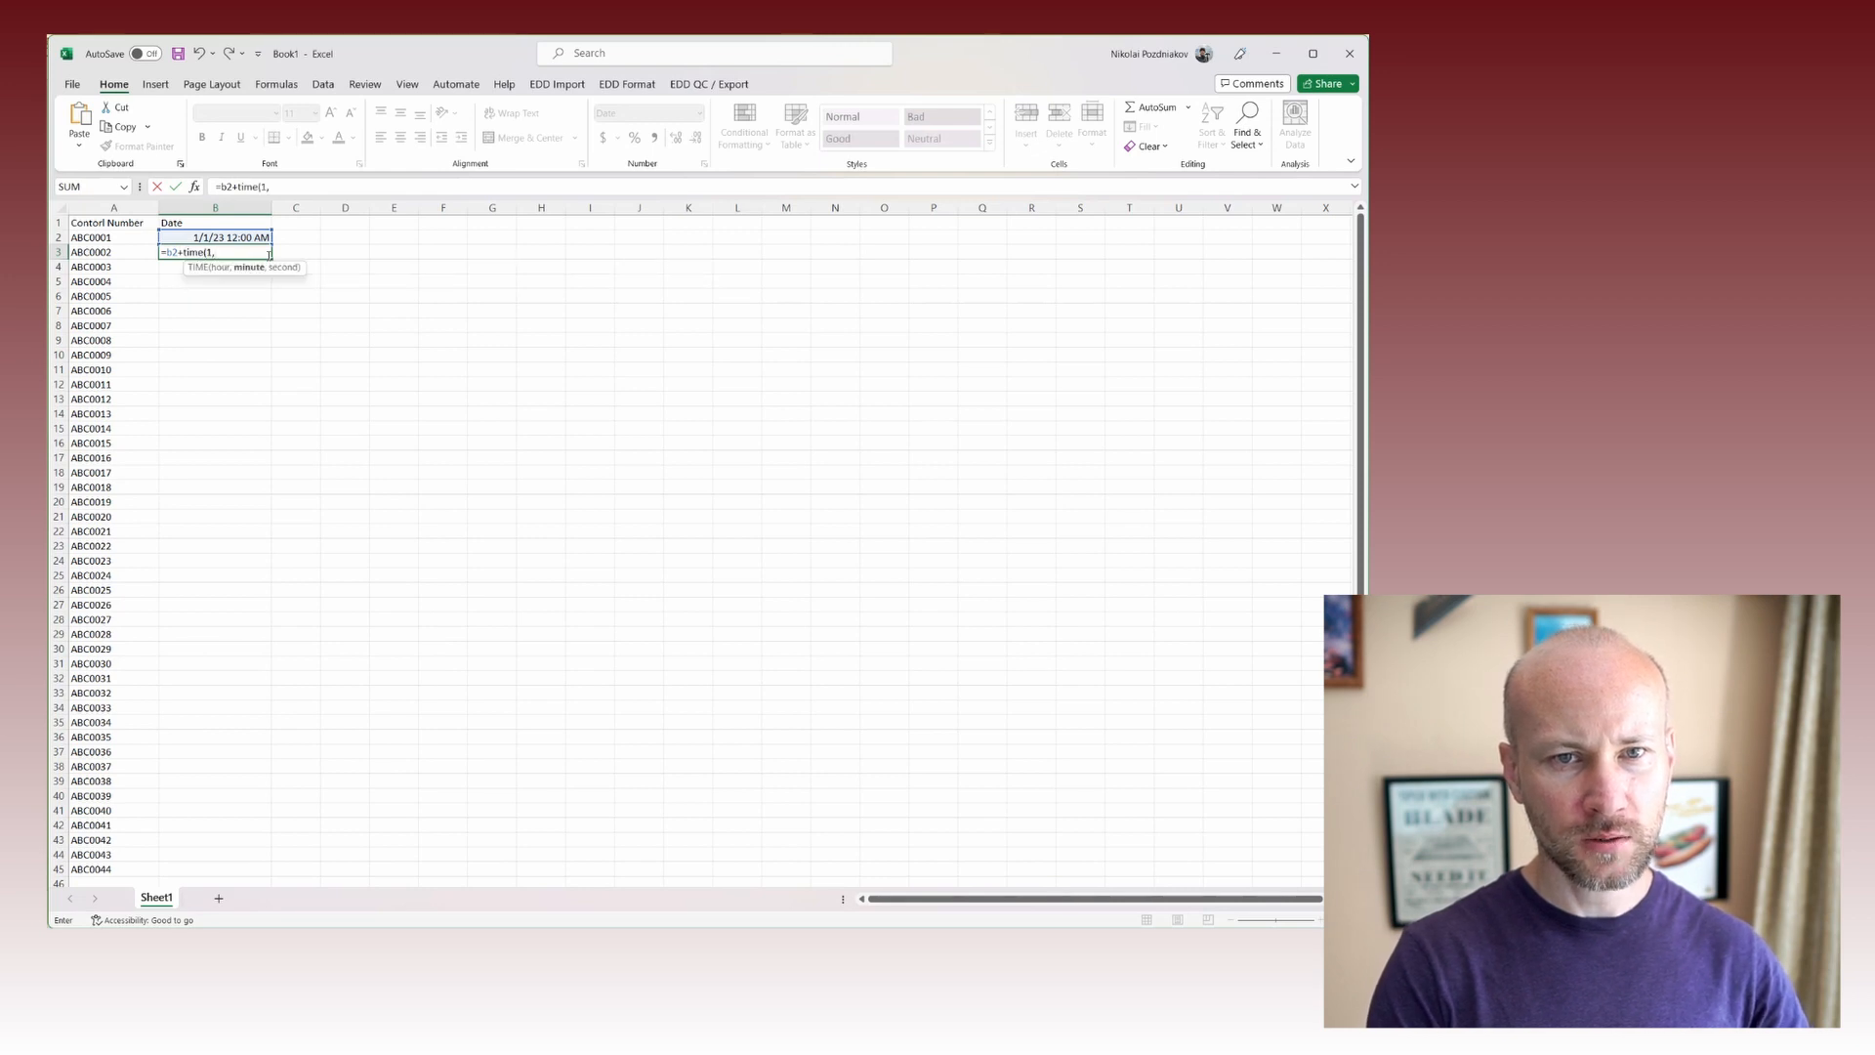
type("0,0)")
key("Return")
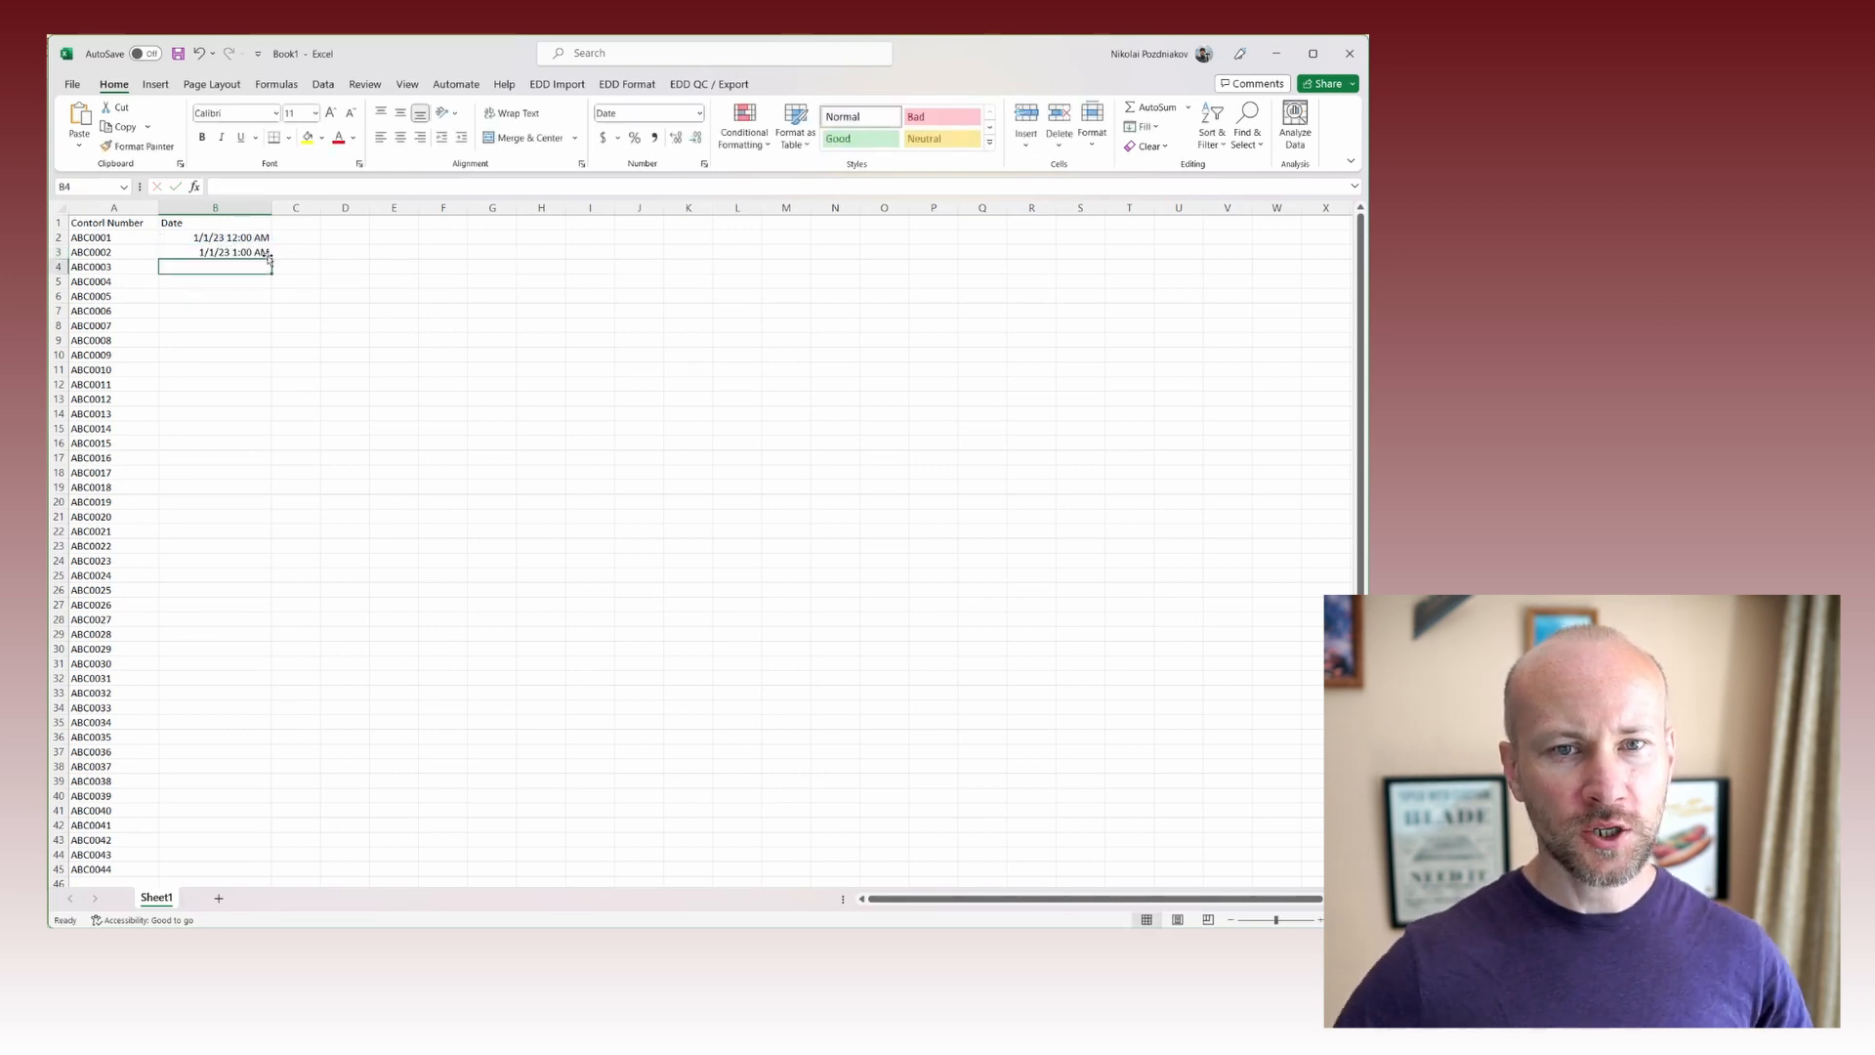
Fill the one-hour increment formula from B3 down to B45.
left_click(267, 254)
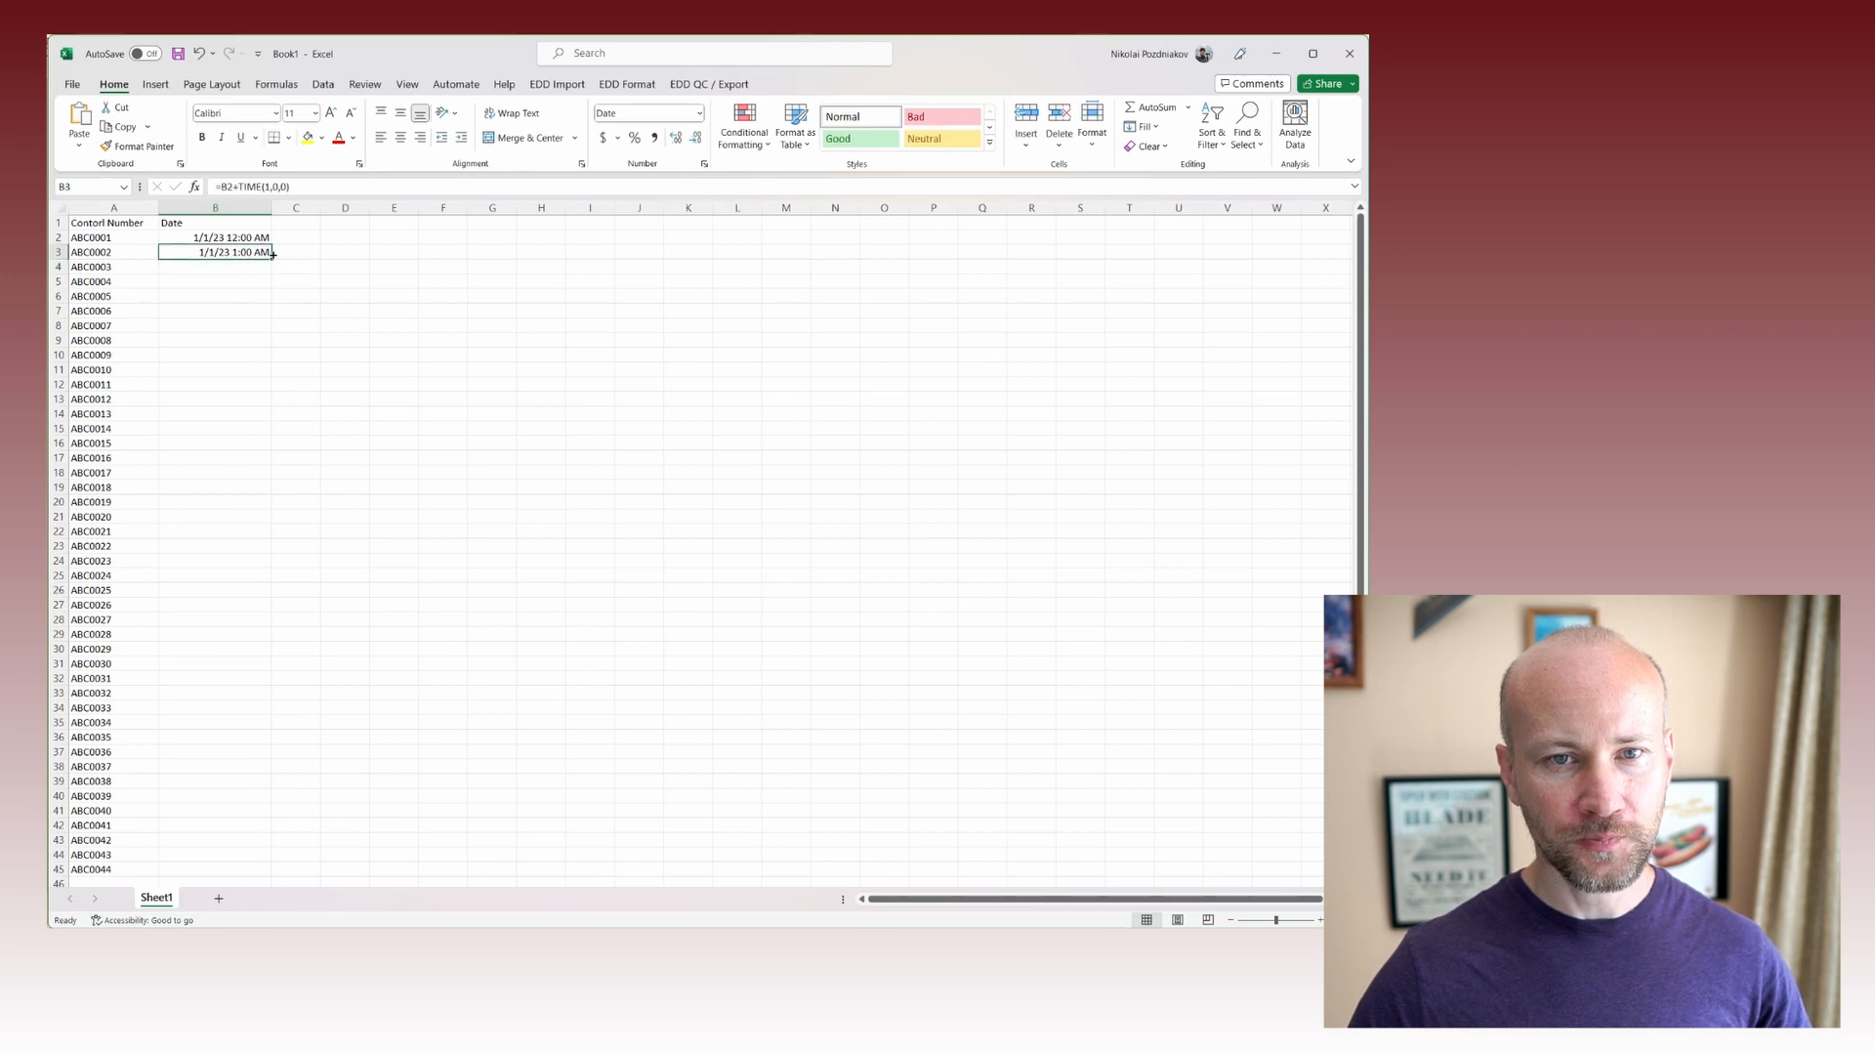
left_click_drag(271, 257, 252, 871)
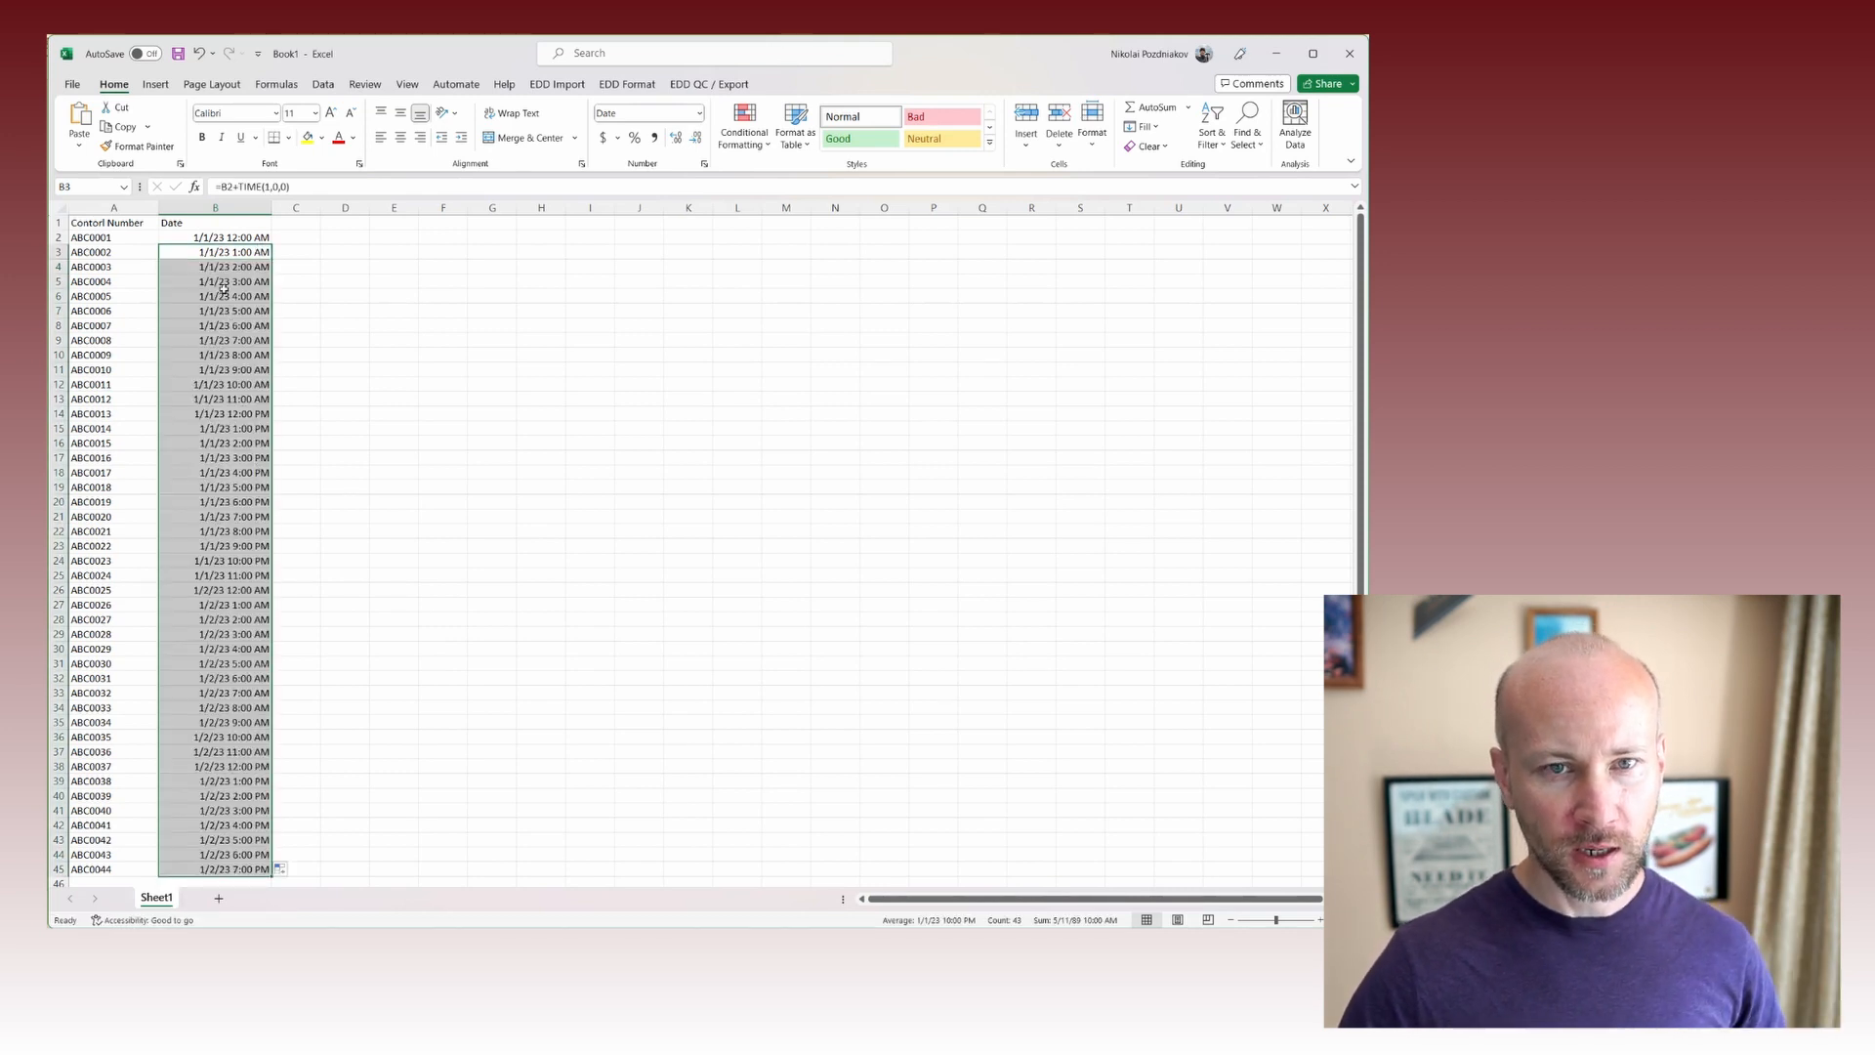
left_click(232, 352)
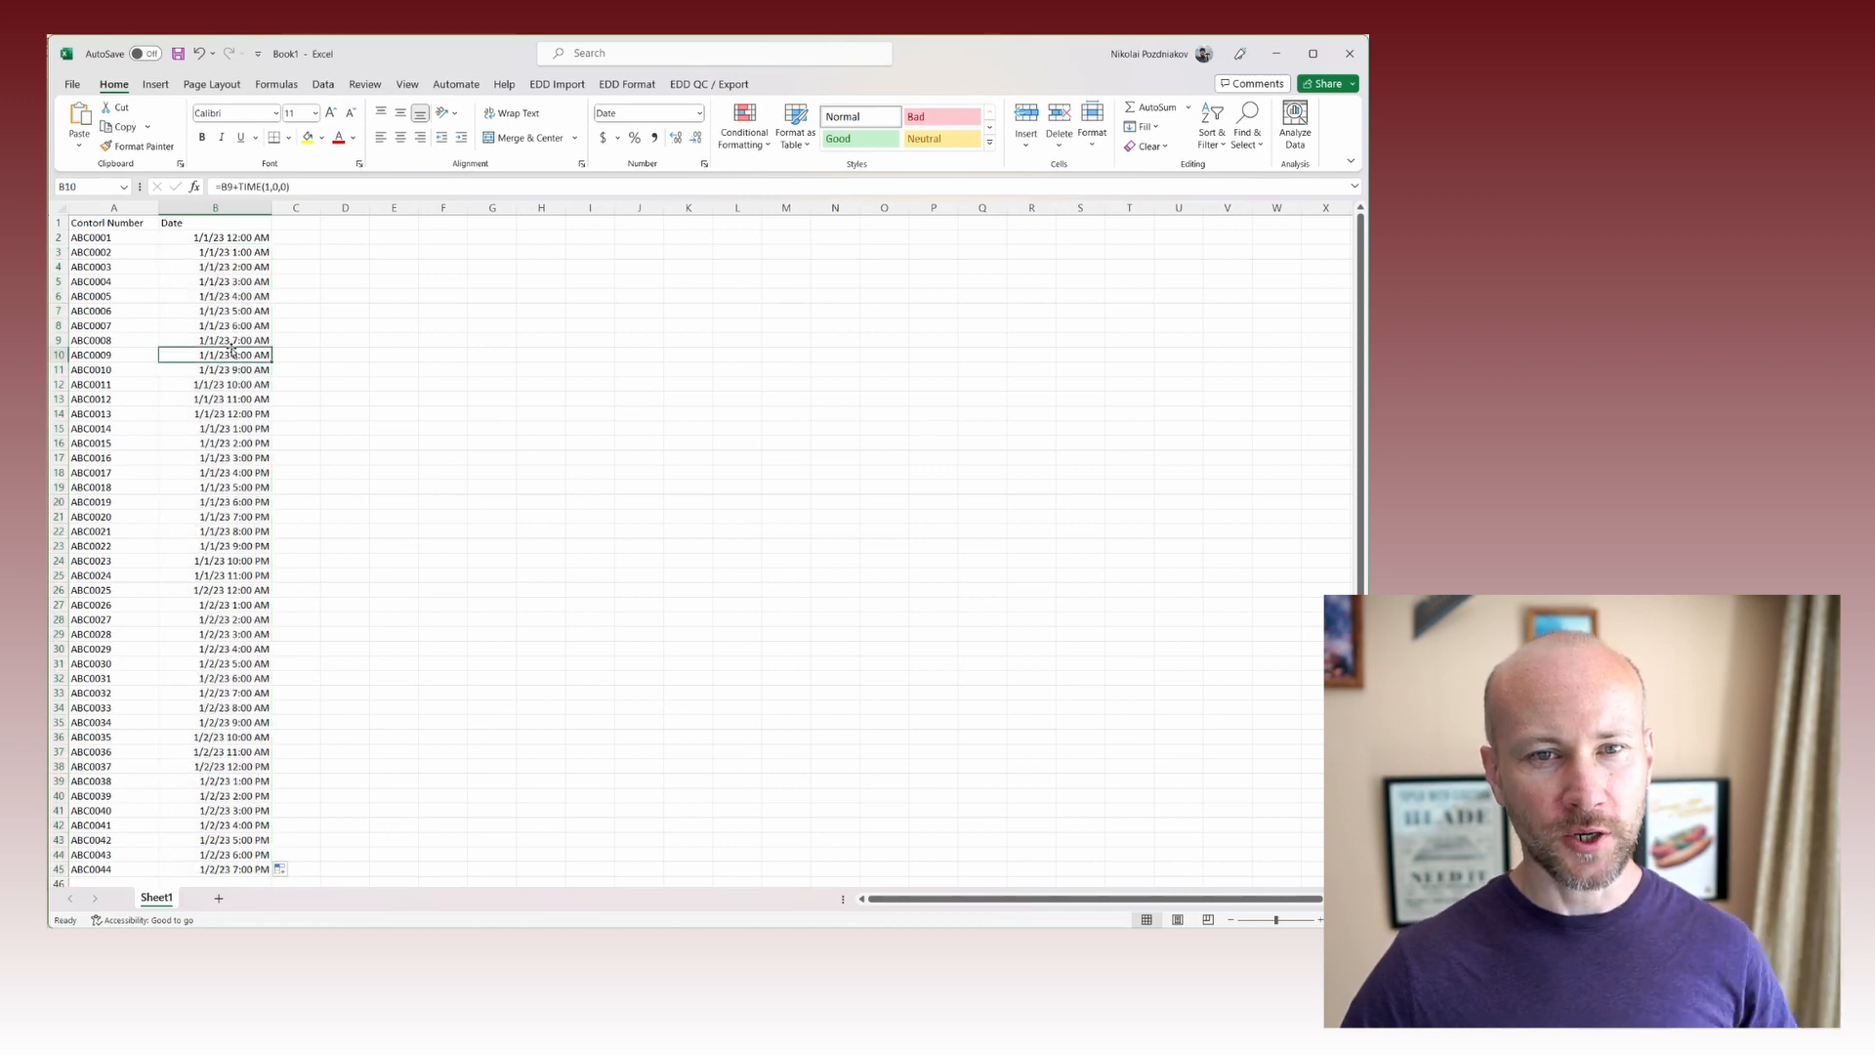
Enter the formula =B2-INT(B2) in C2 to extract the time portion of the date.
left_click(302, 235)
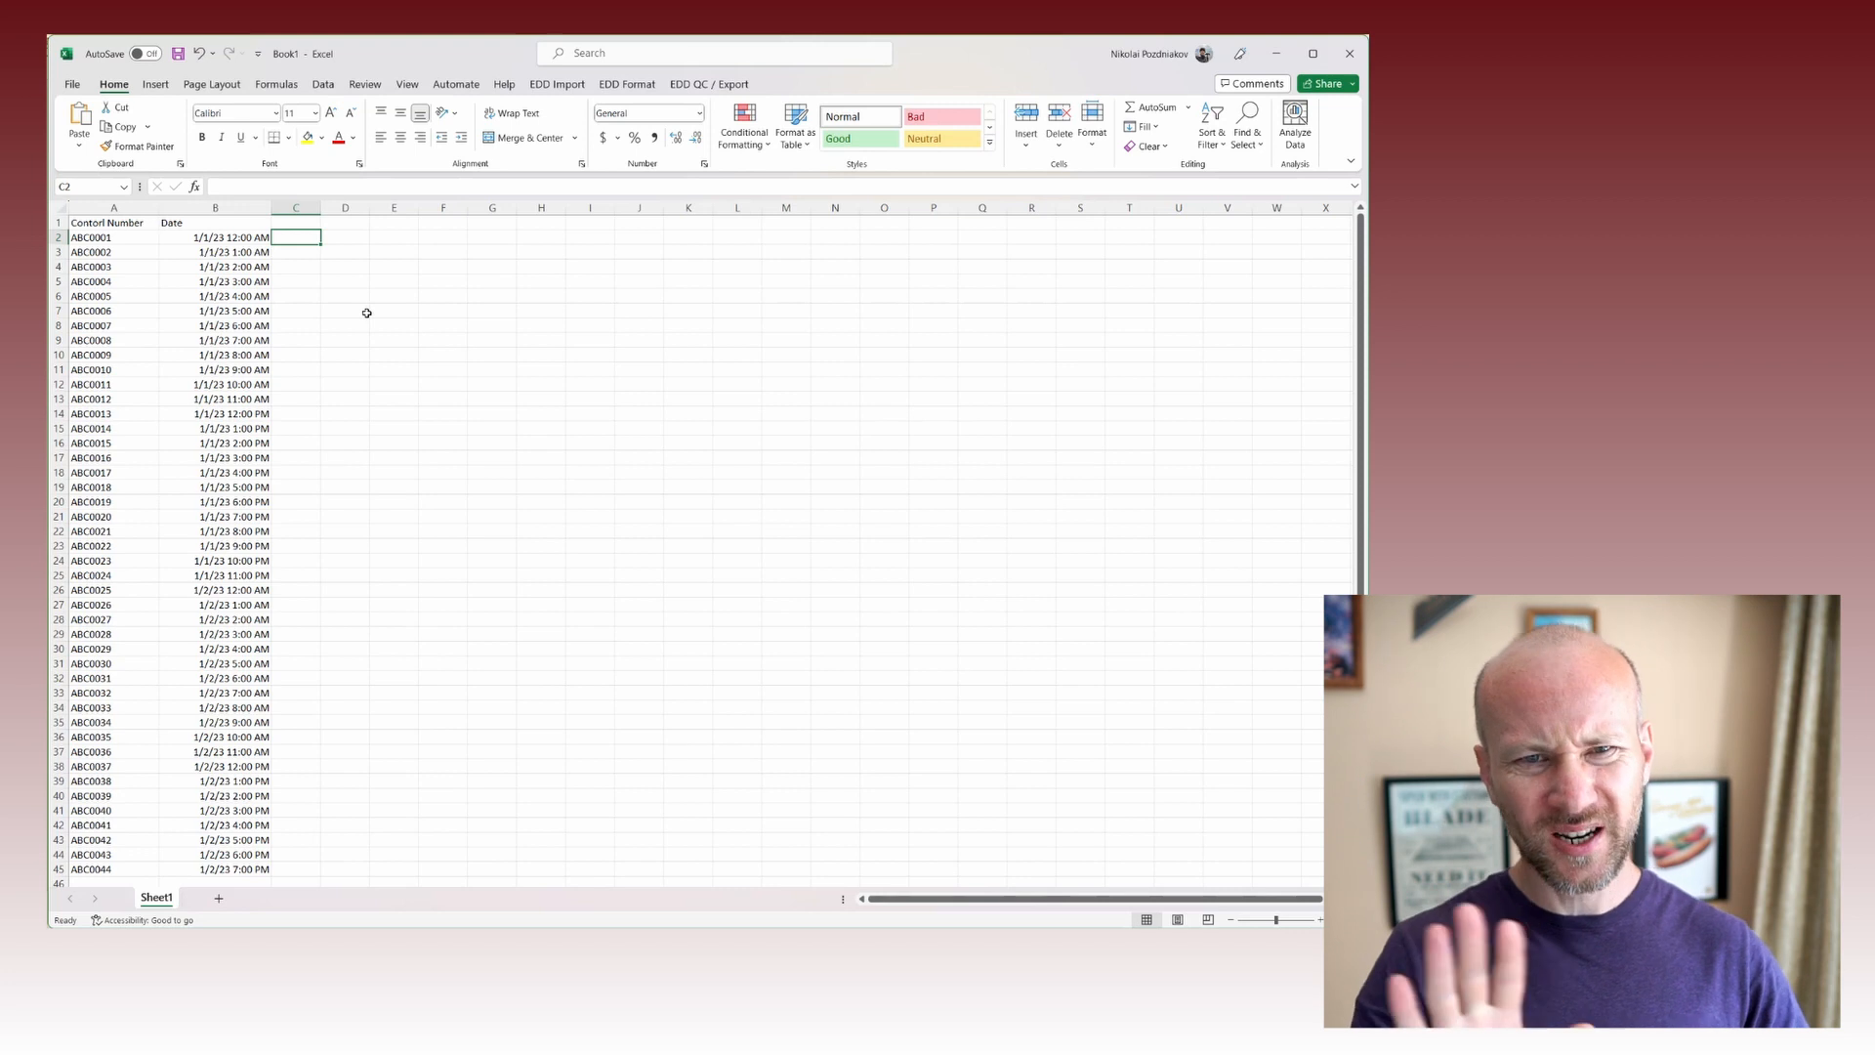
type("=")
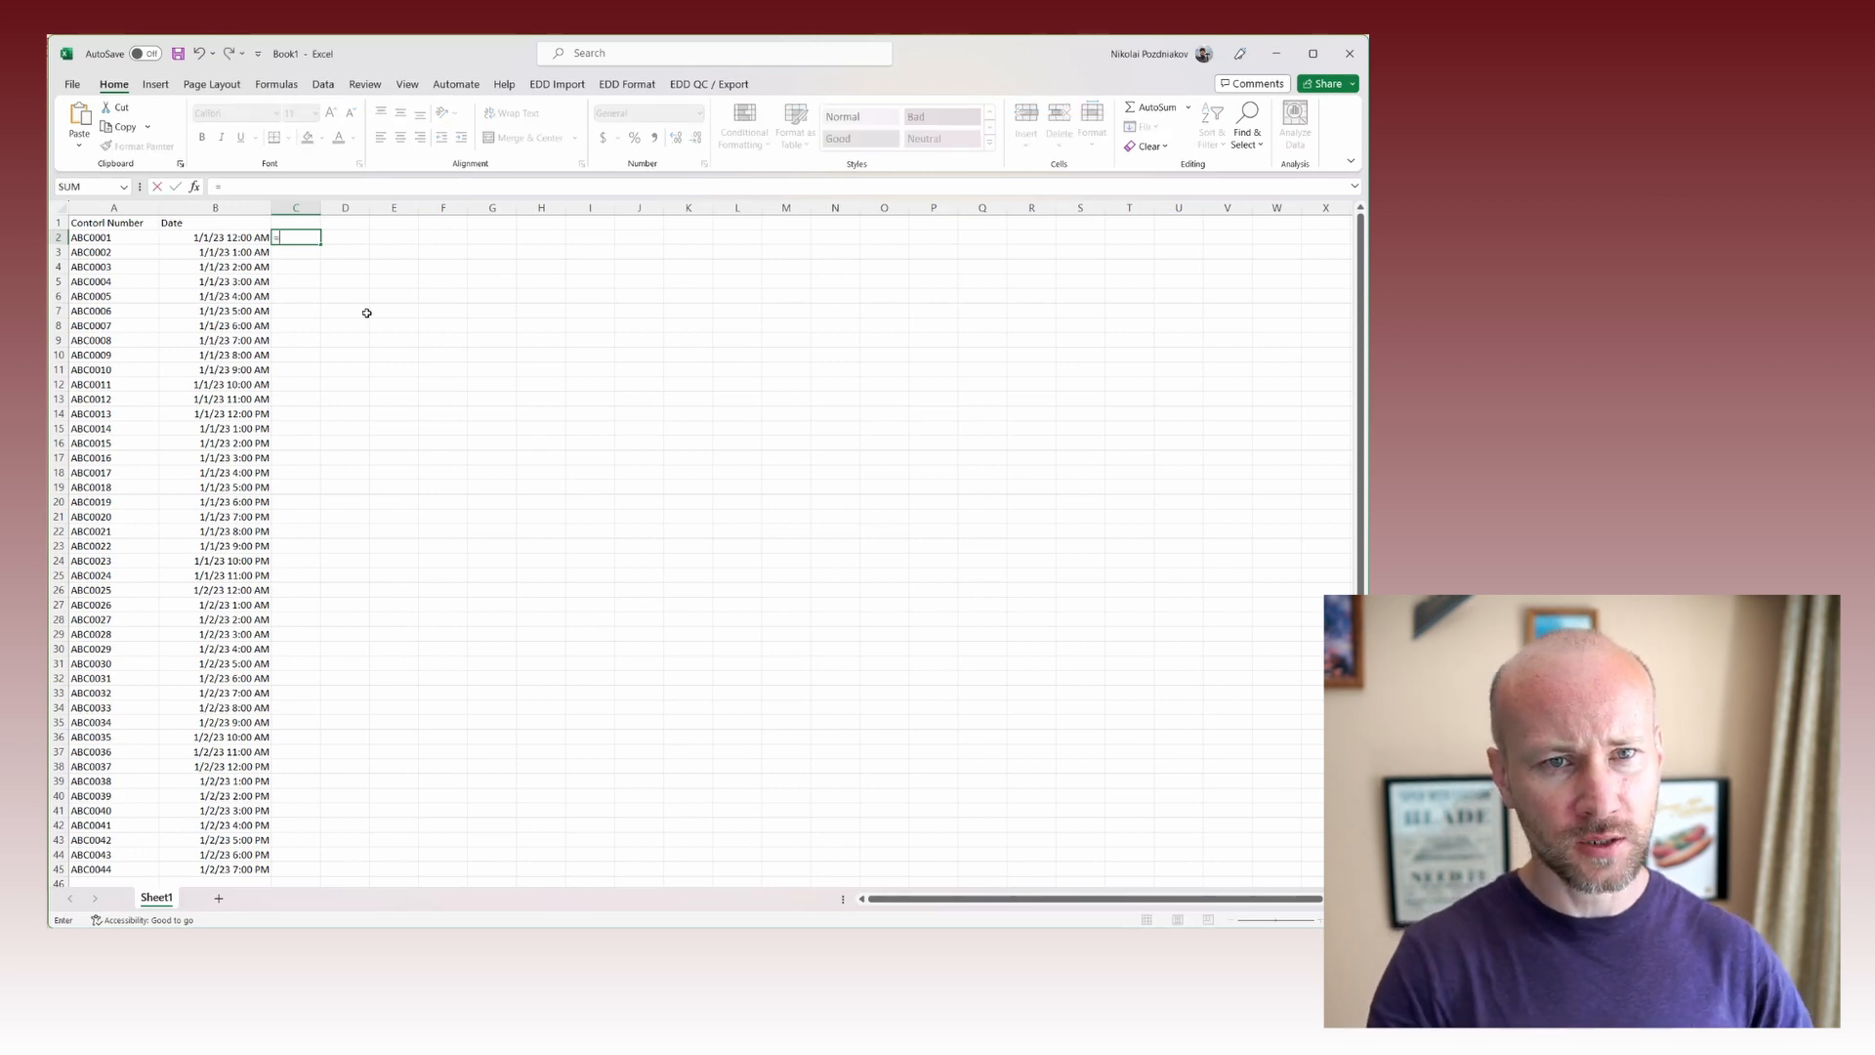
type("b")
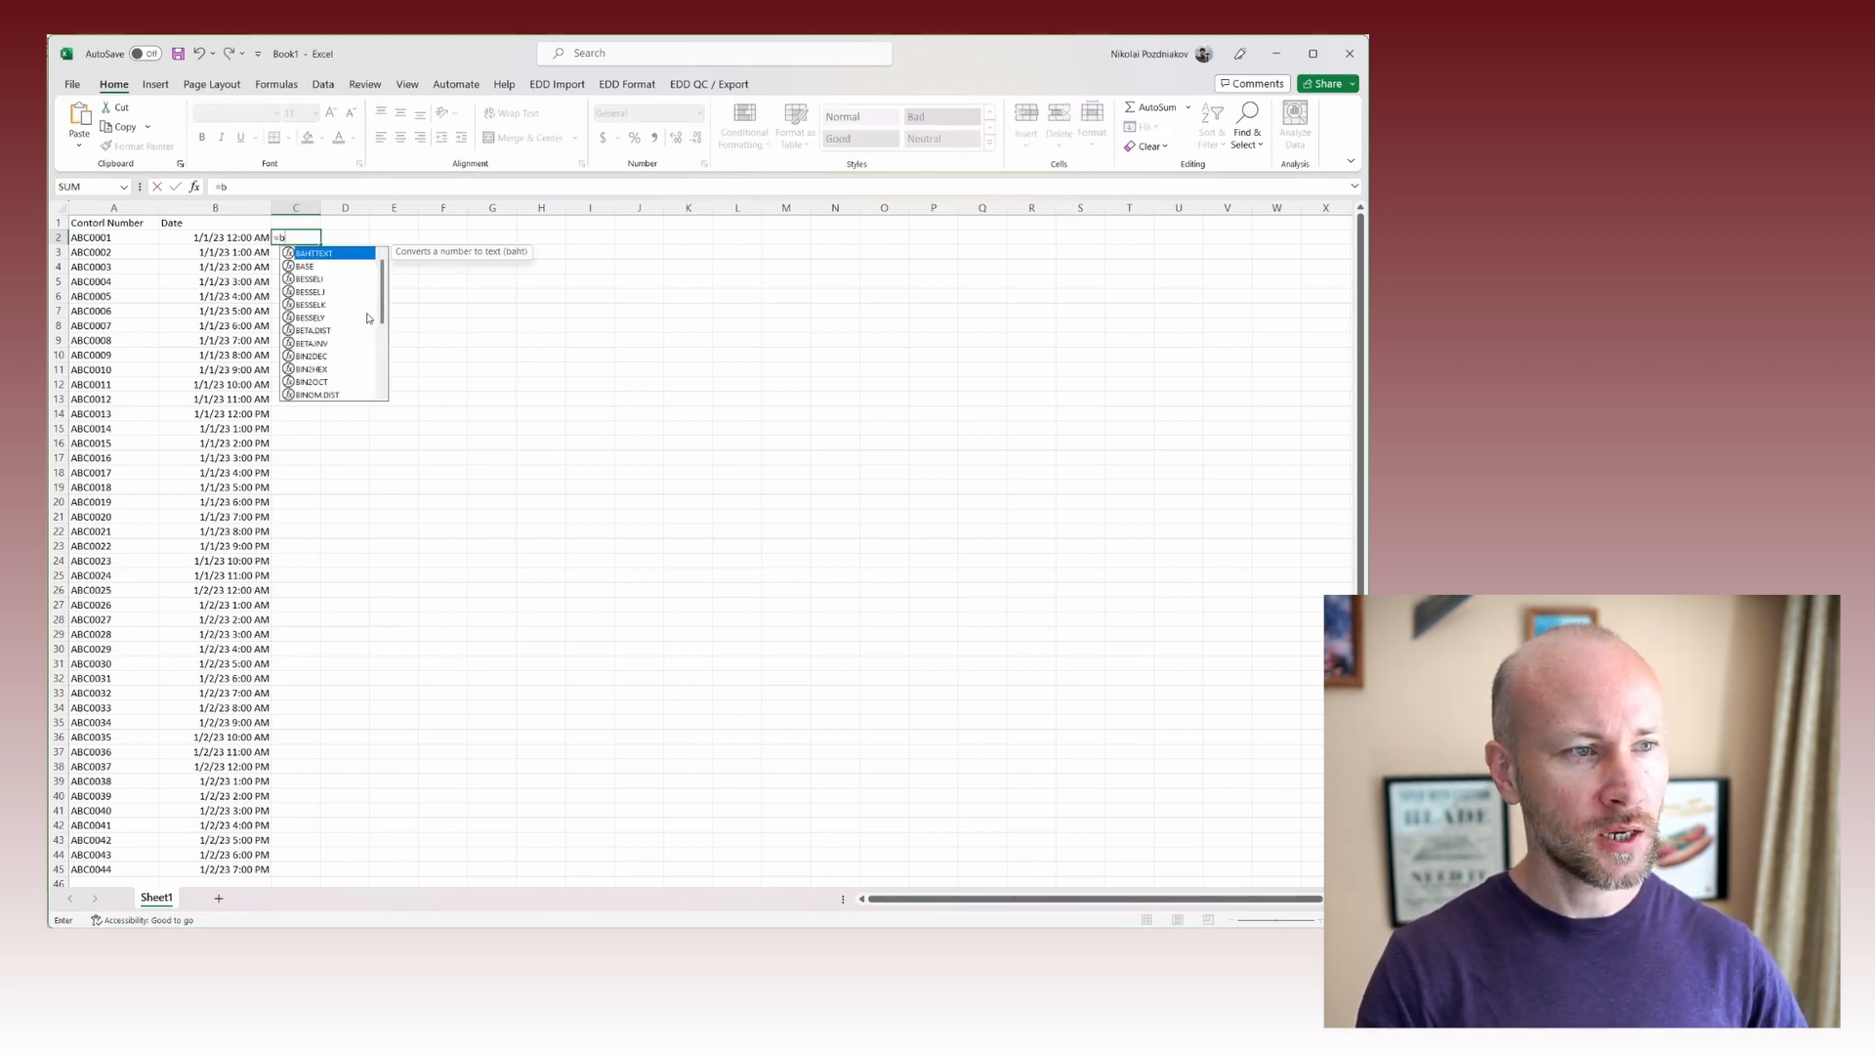
type("2")
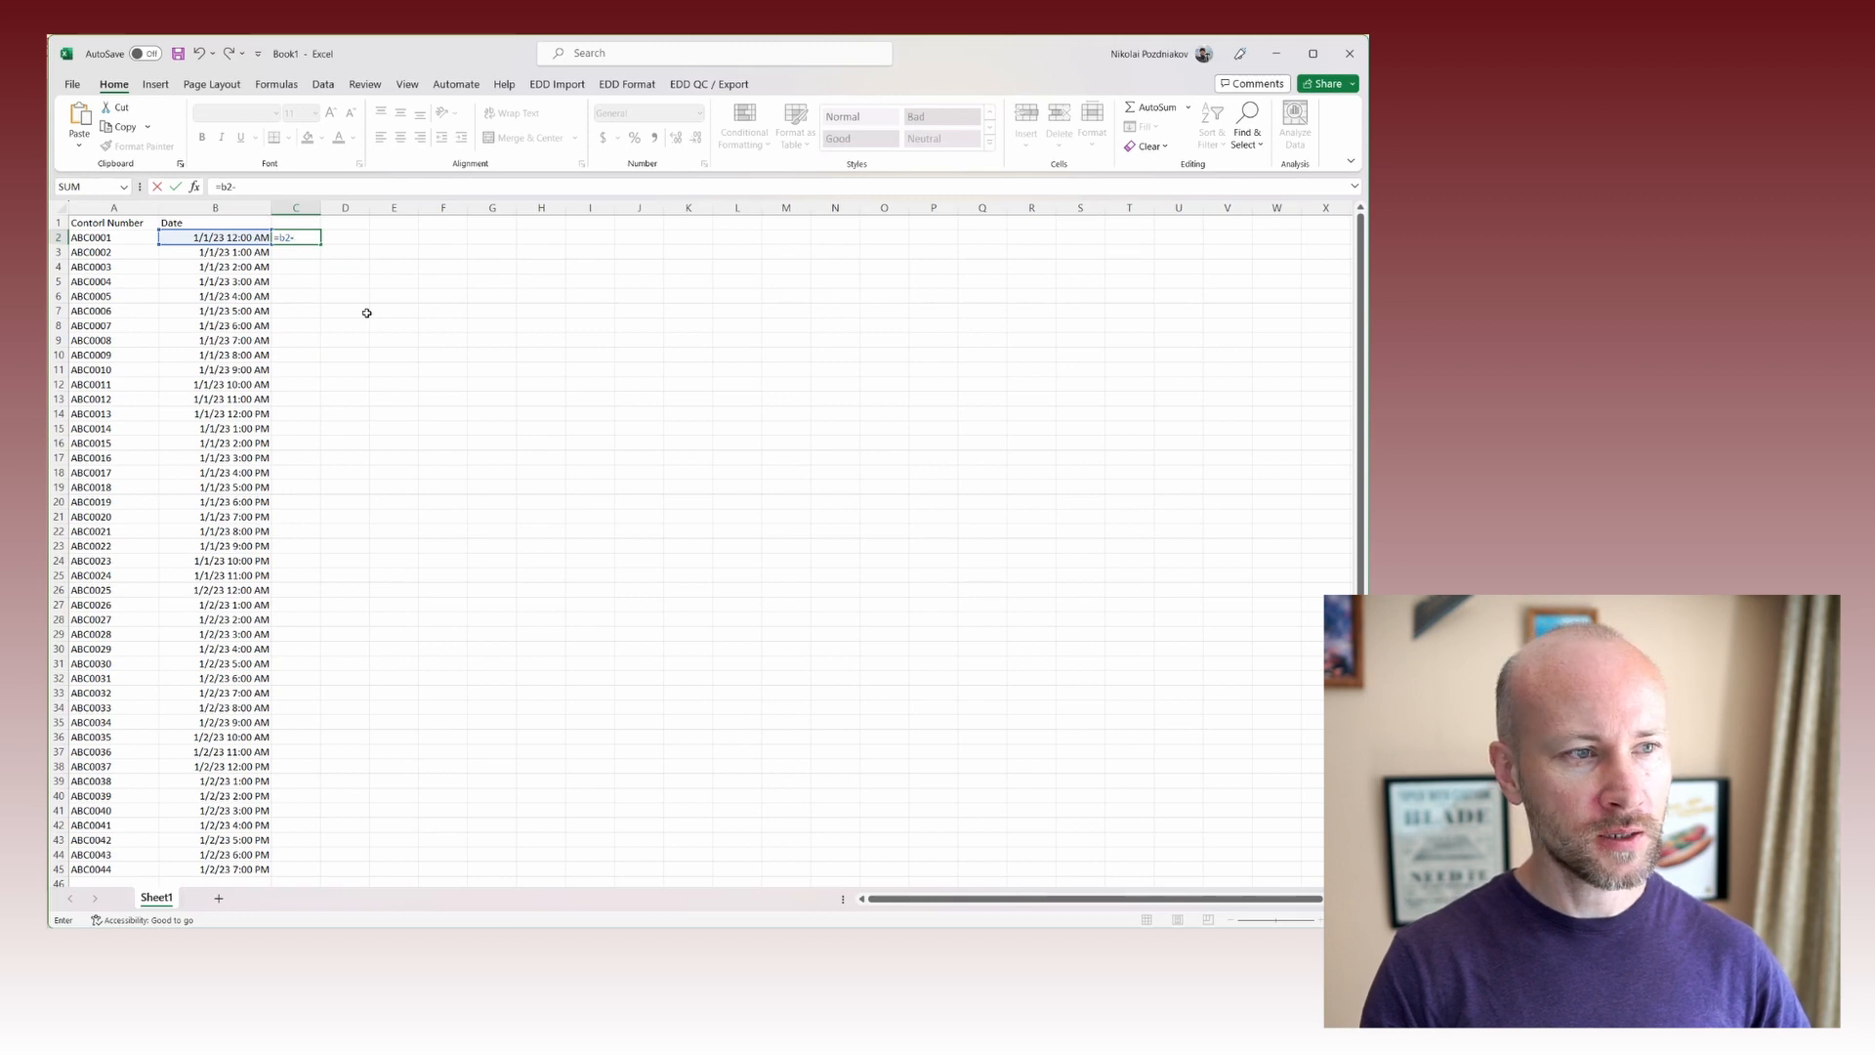
type("-int(b2")
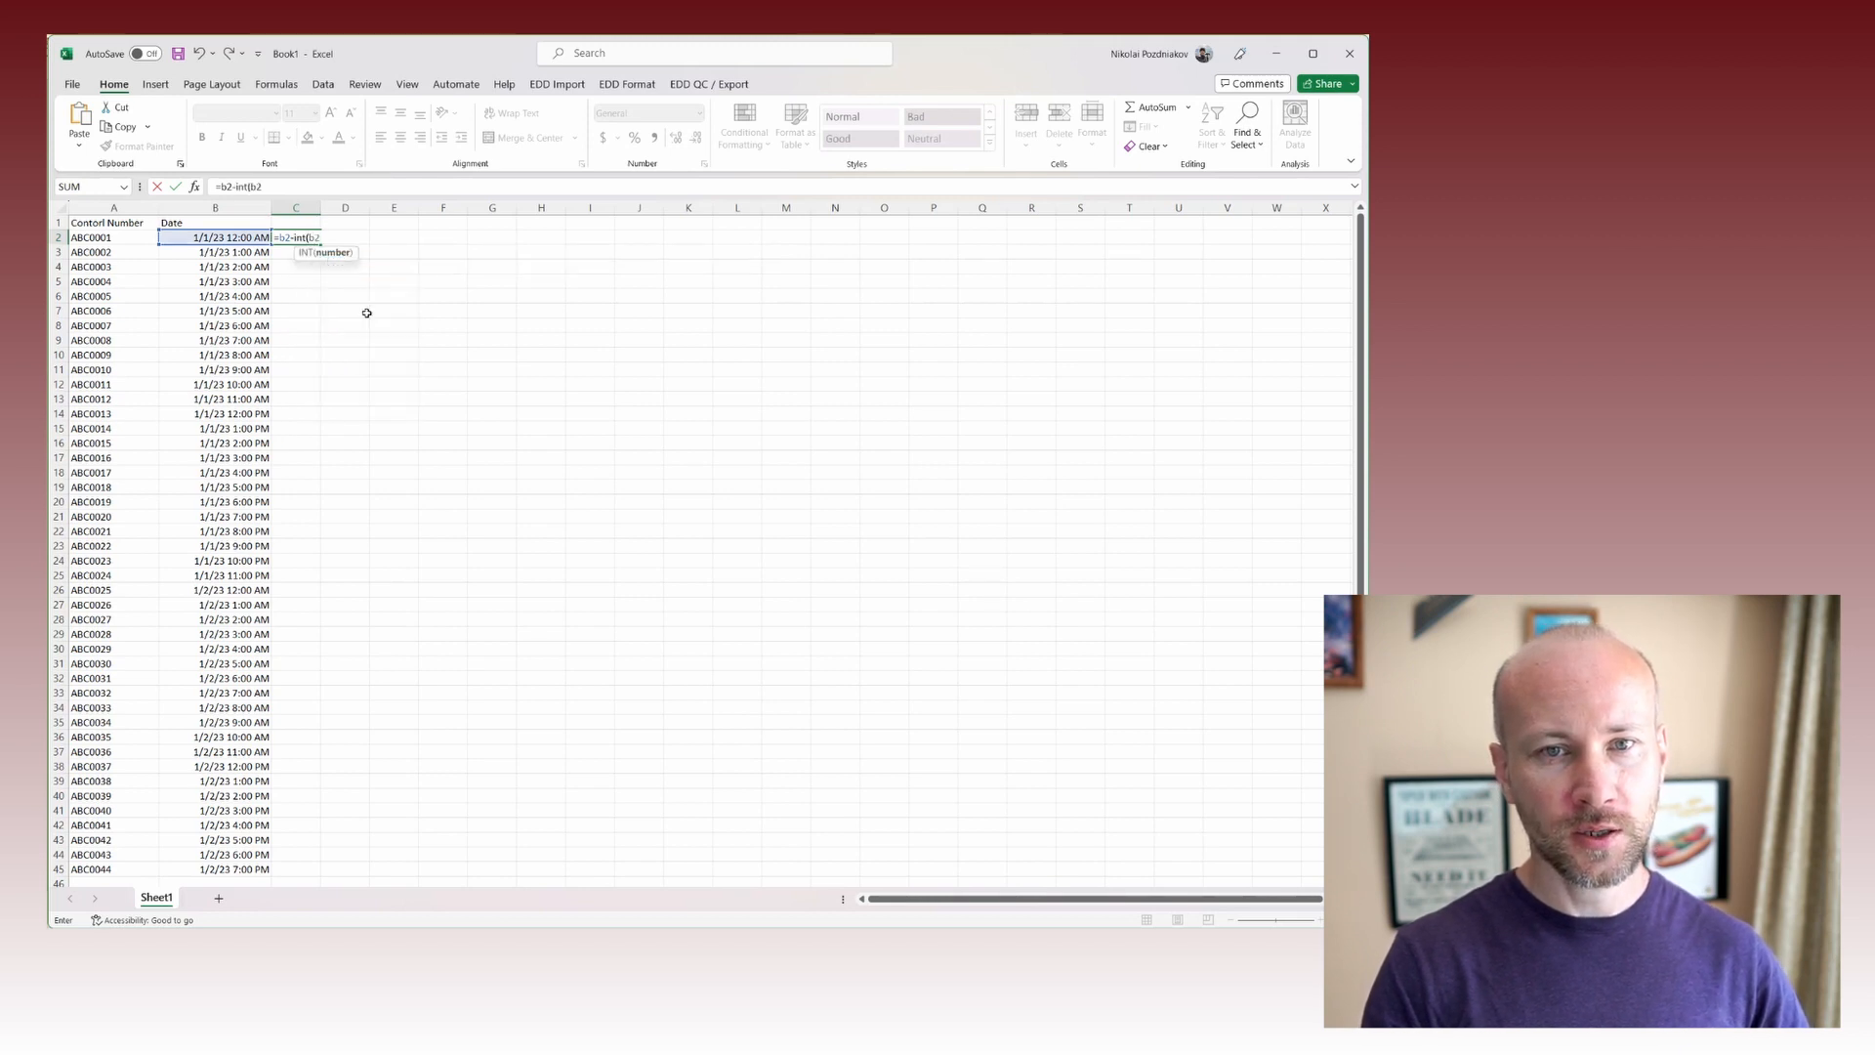
key("Return")
left_click(293, 237)
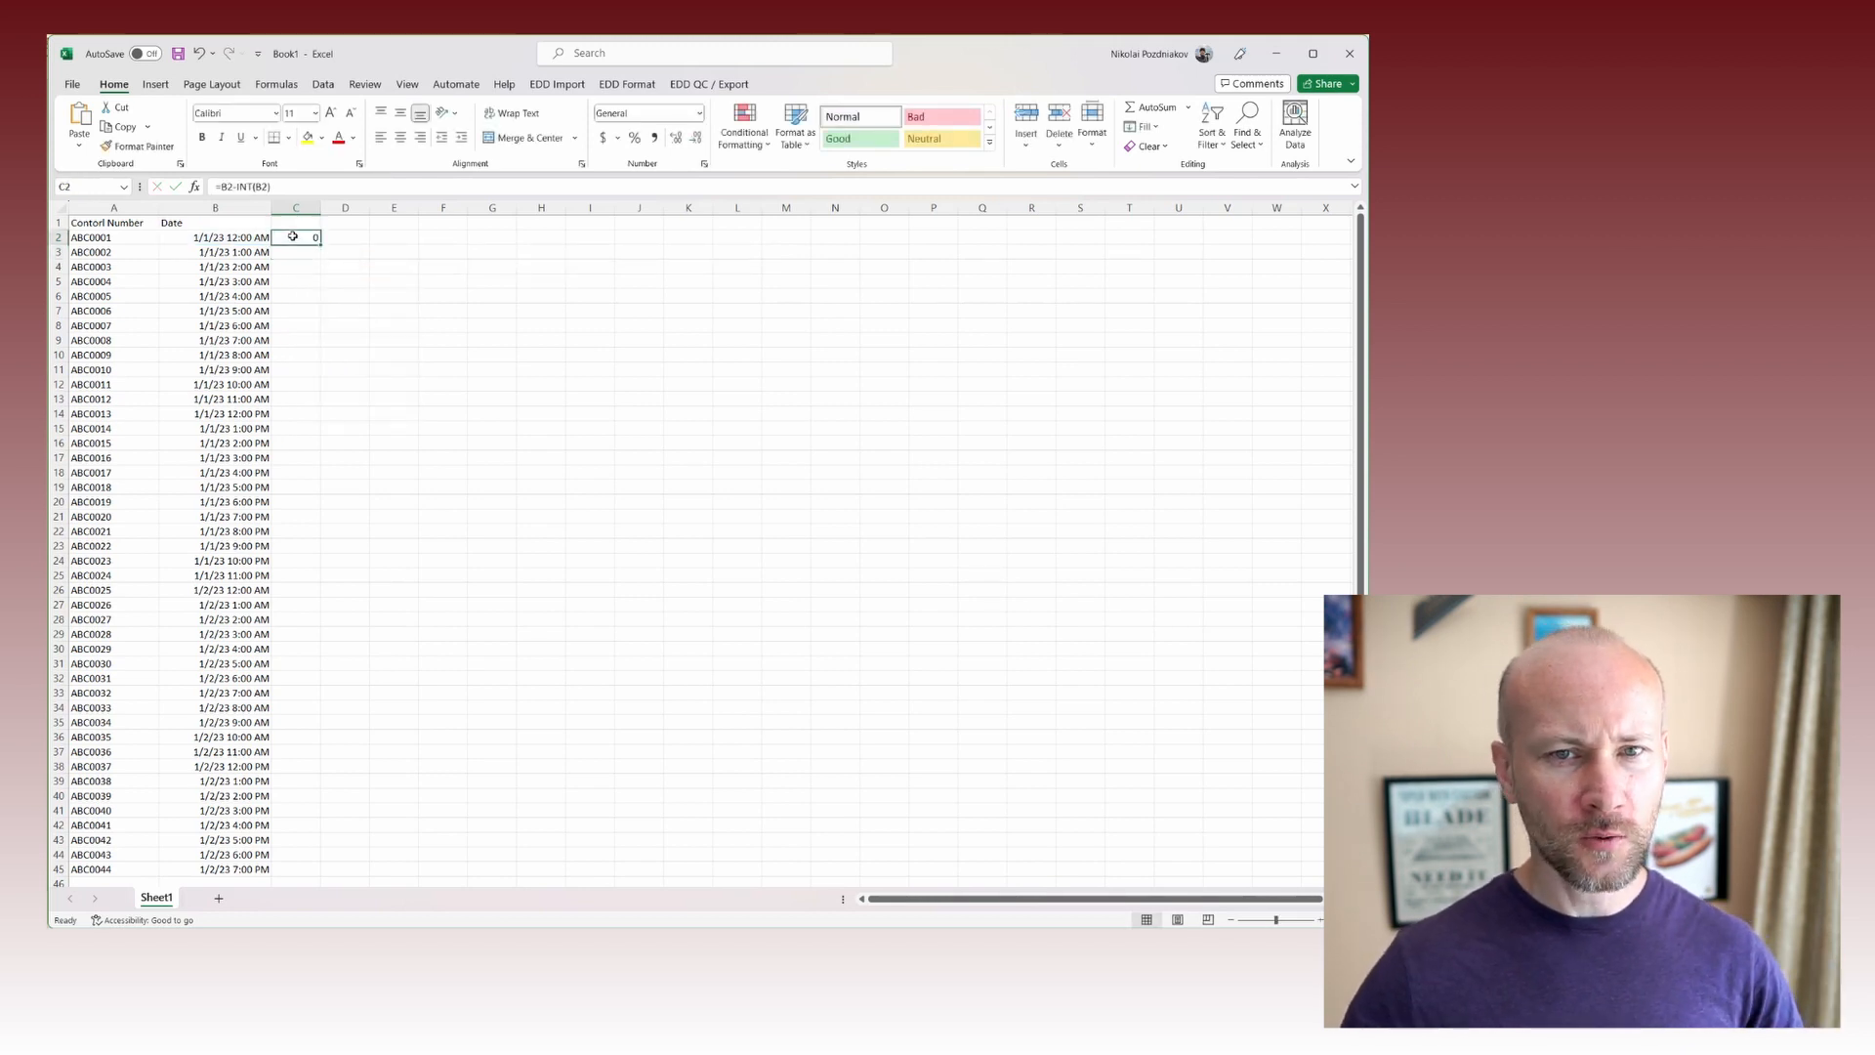
Fill the time-portion formula from C2 down to C45.
left_click_drag(323, 245, 306, 844)
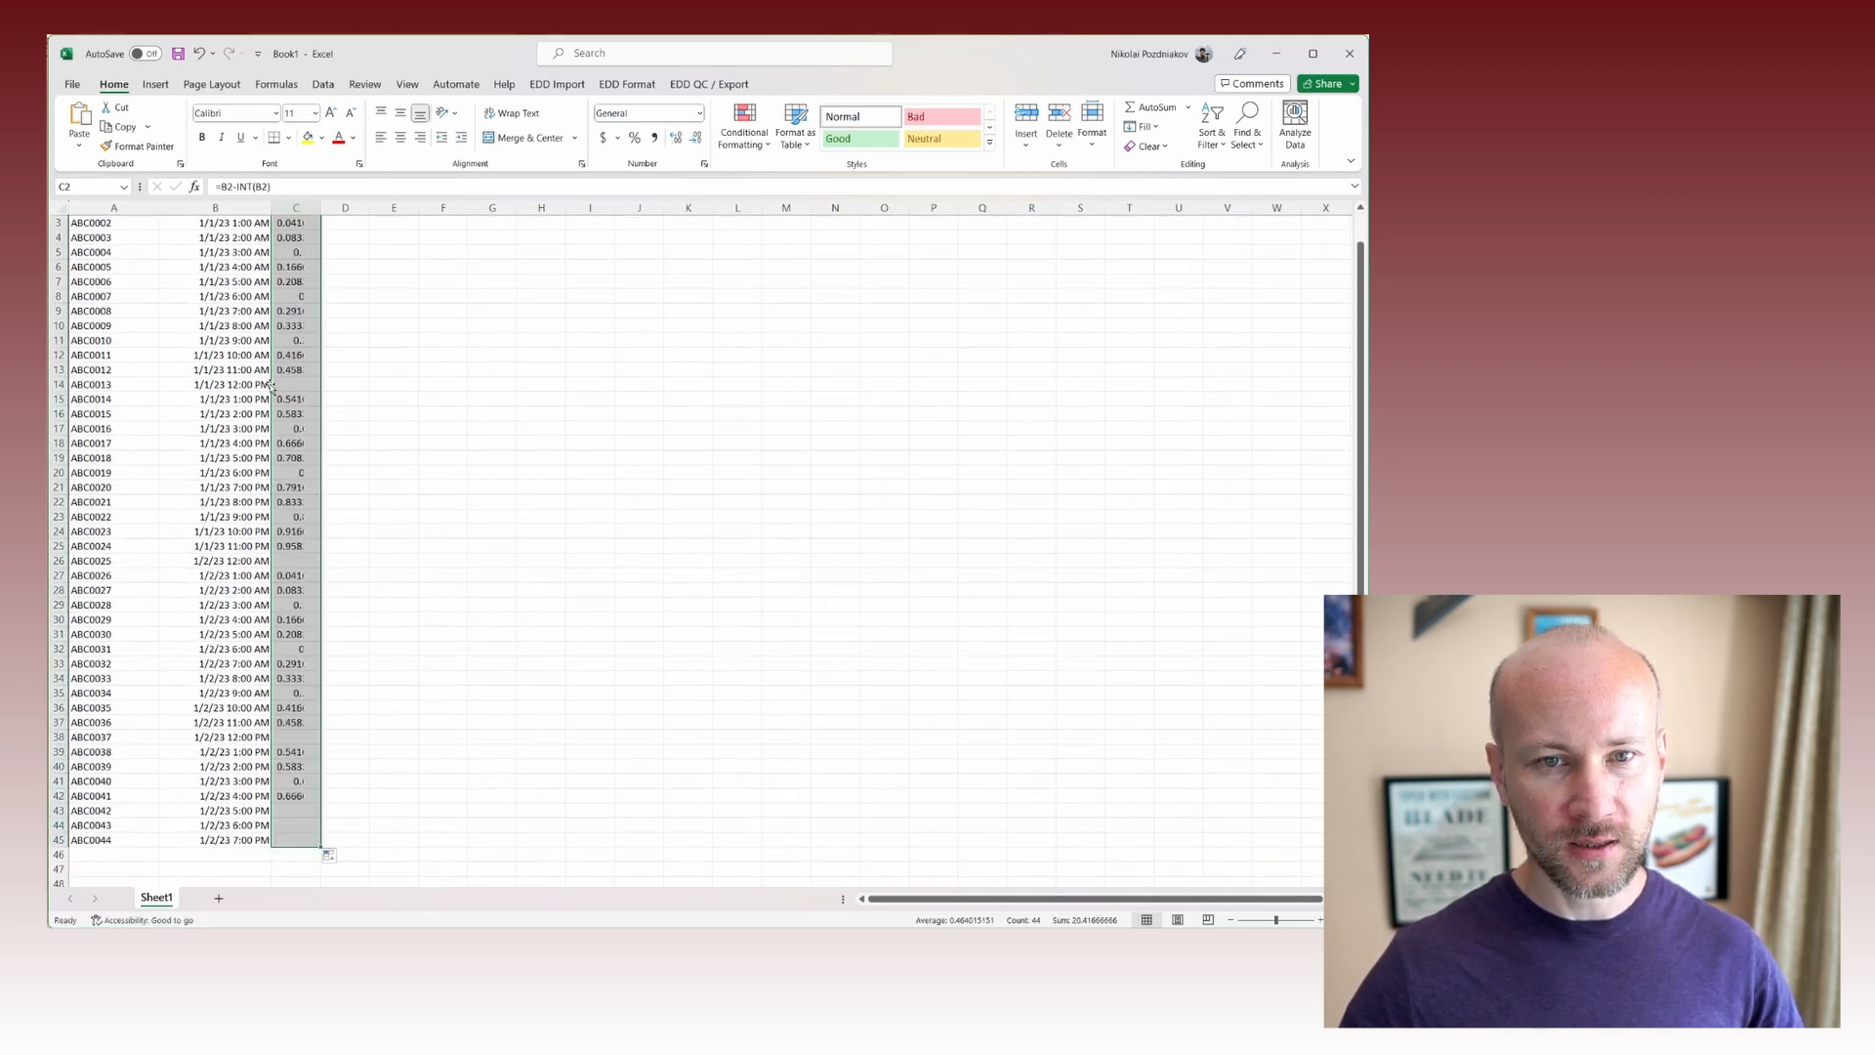
scroll(302, 256, "up", 1)
left_click(306, 242)
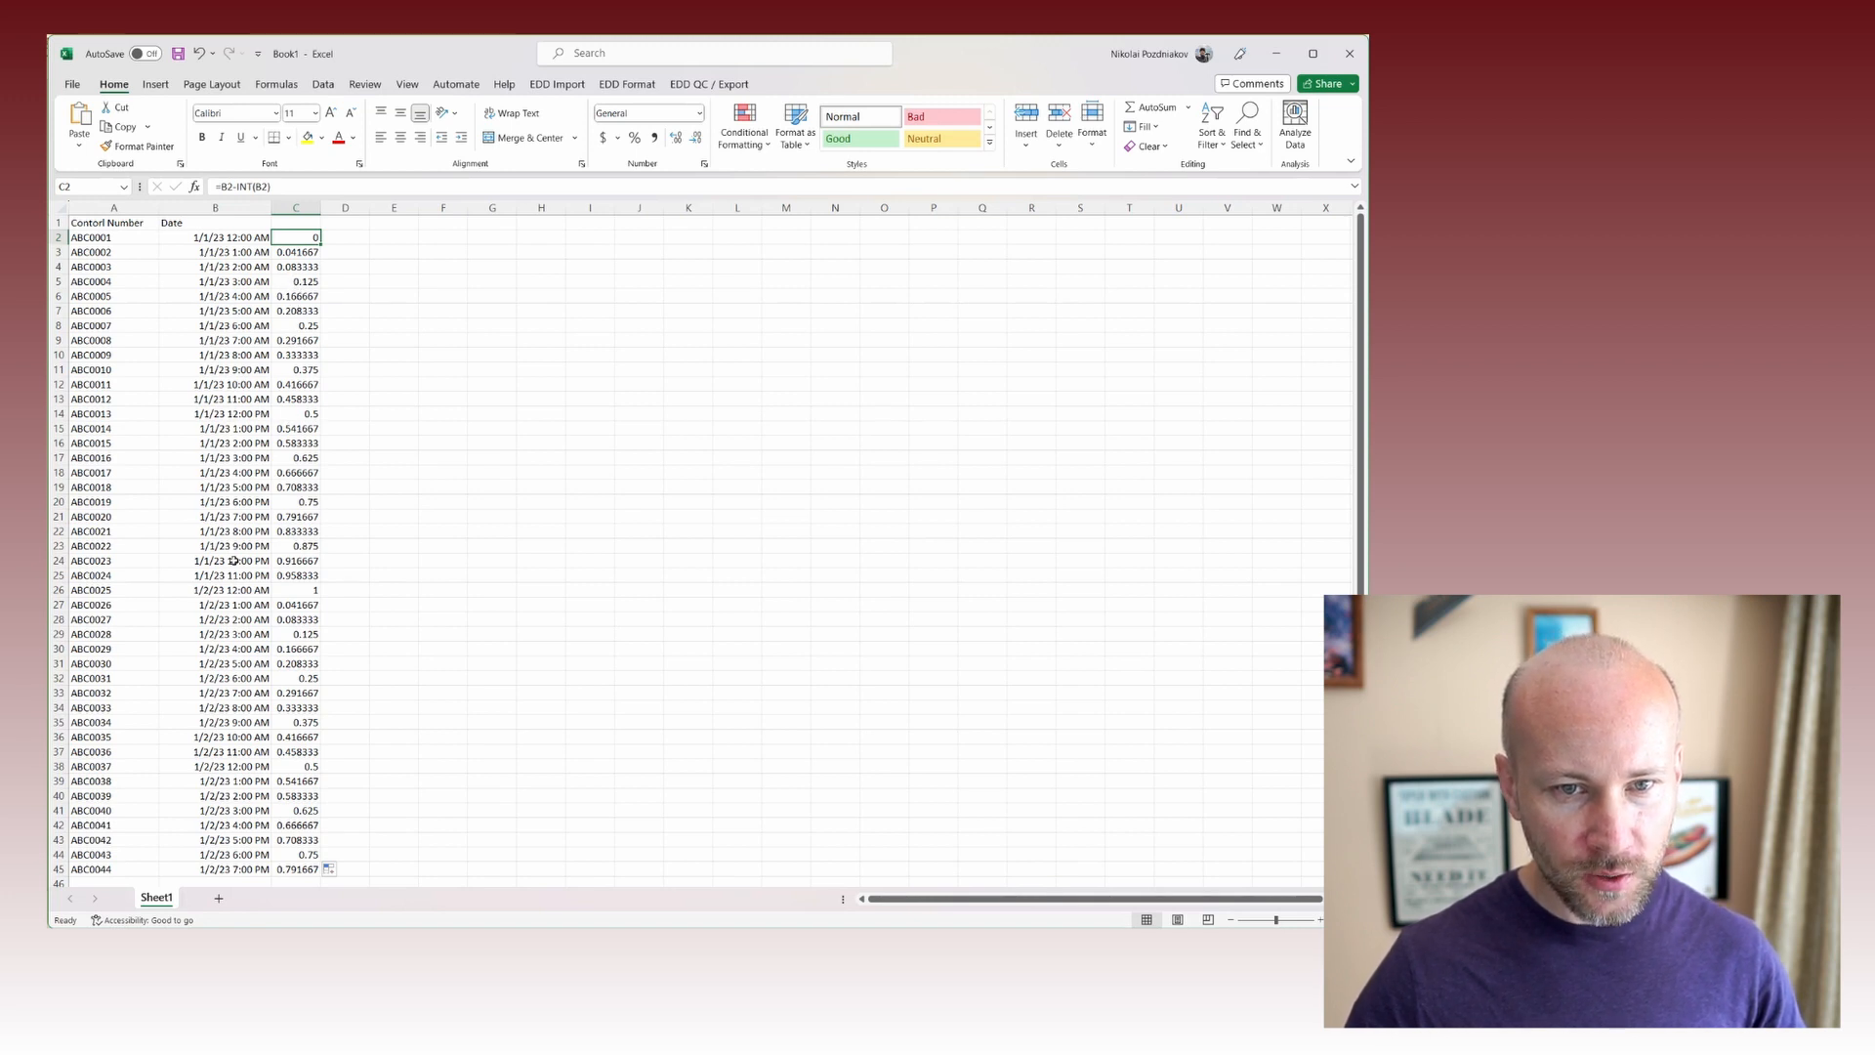
Examine the time fractions of the first day in C2:C25 and the following midnight value in C26.
left_click(295, 575)
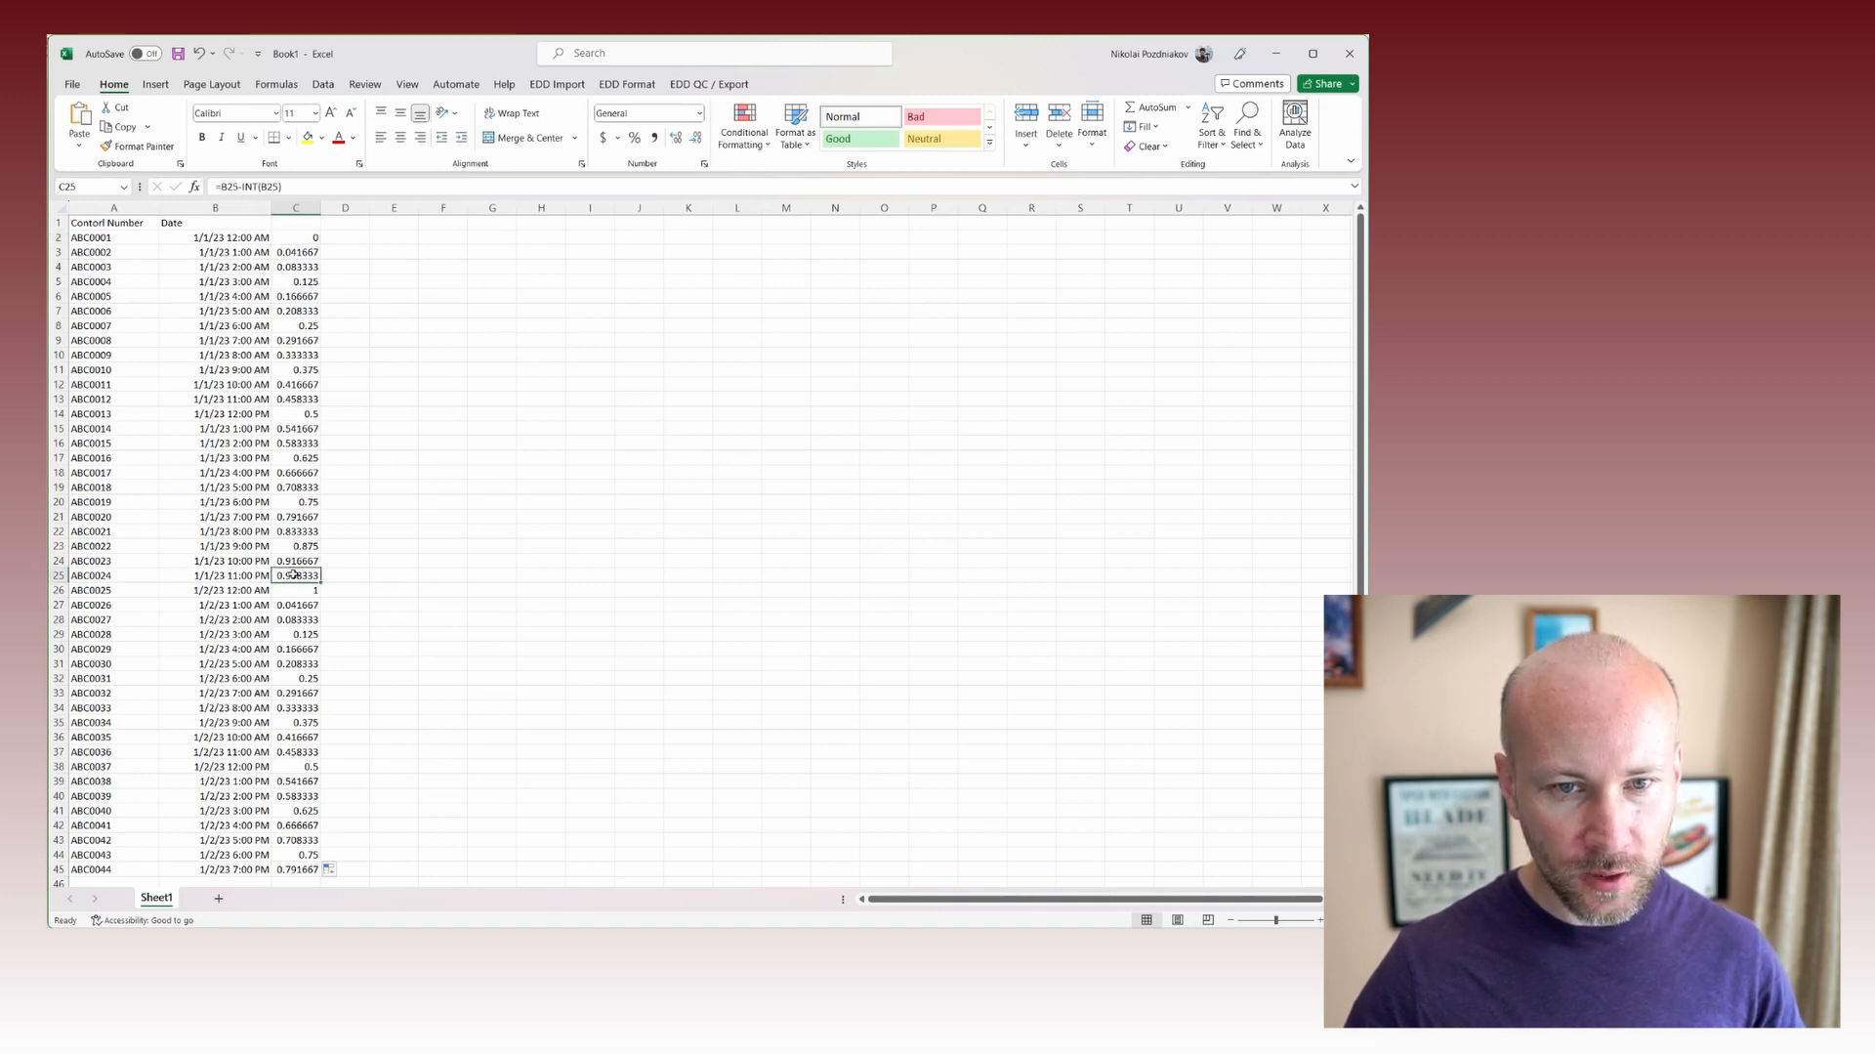
left_click_drag(301, 573, 307, 238)
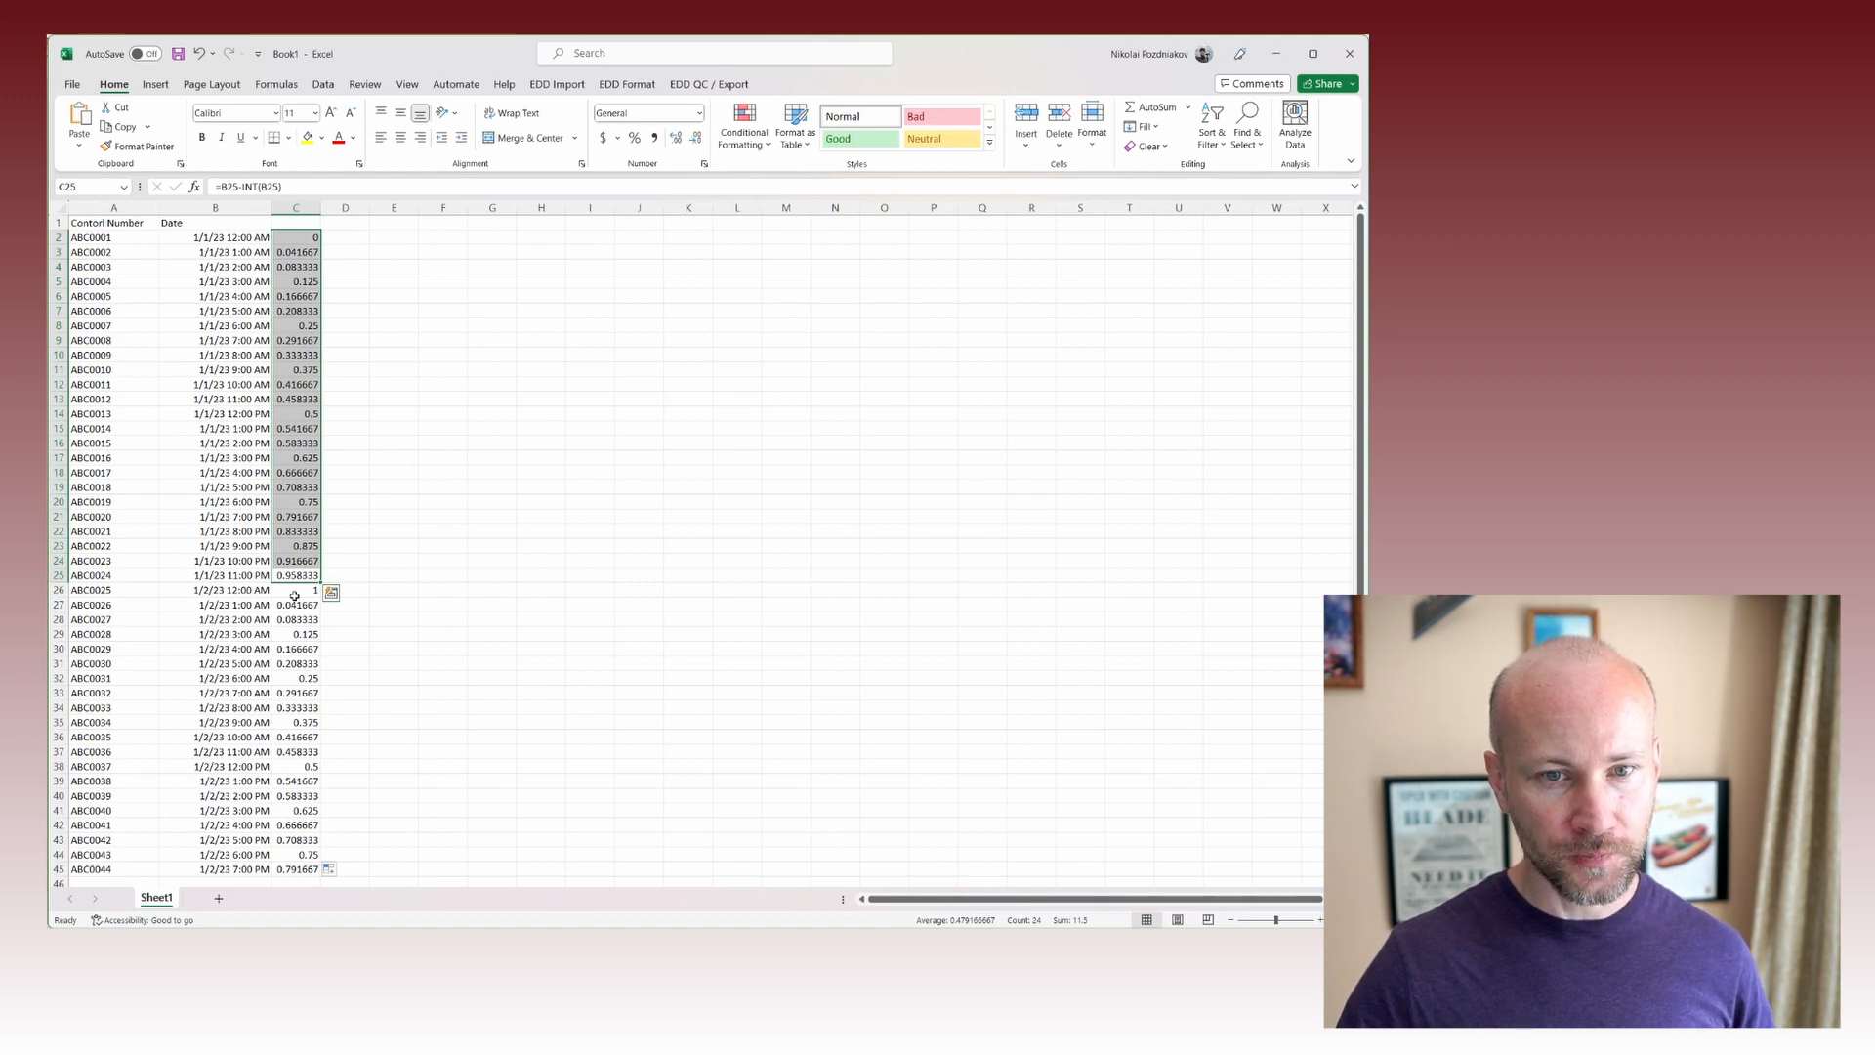
left_click(295, 593)
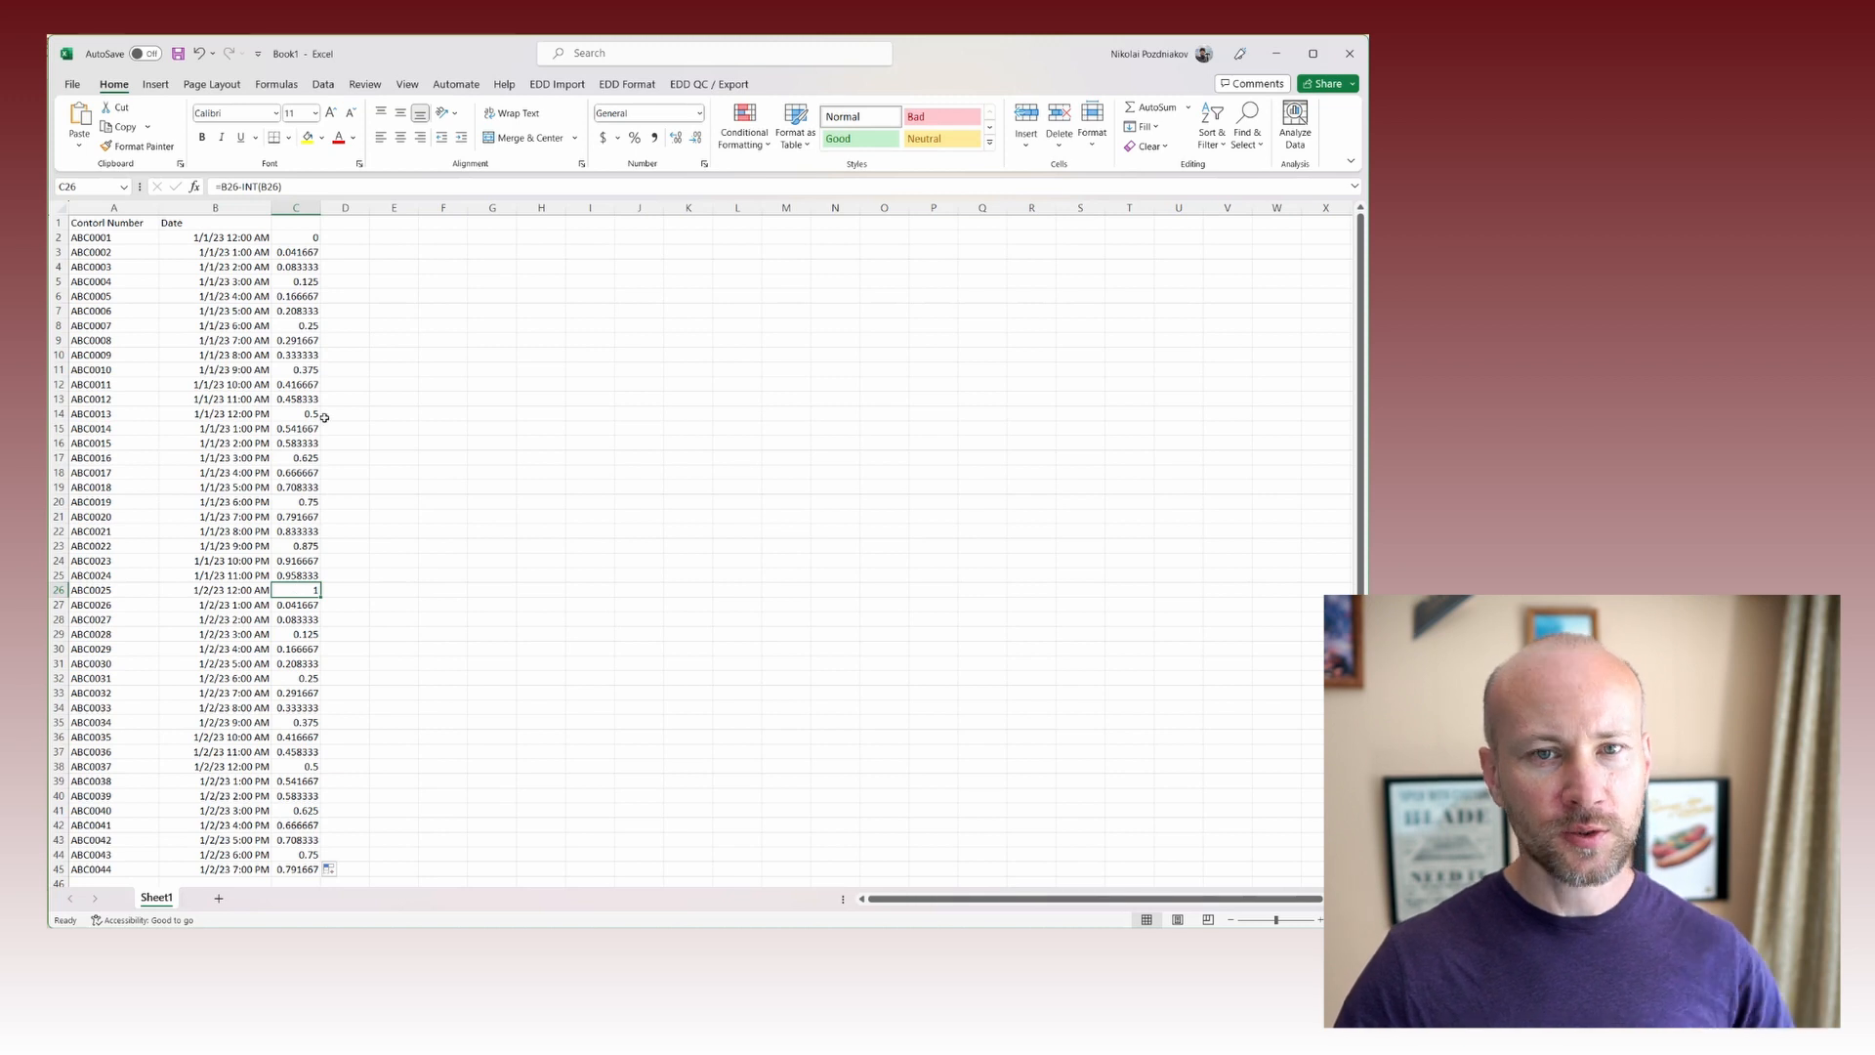
Enter the formula =INT(C2 * 3) +1 in D2 to divide each day into three numbered parts.
left_click(349, 242)
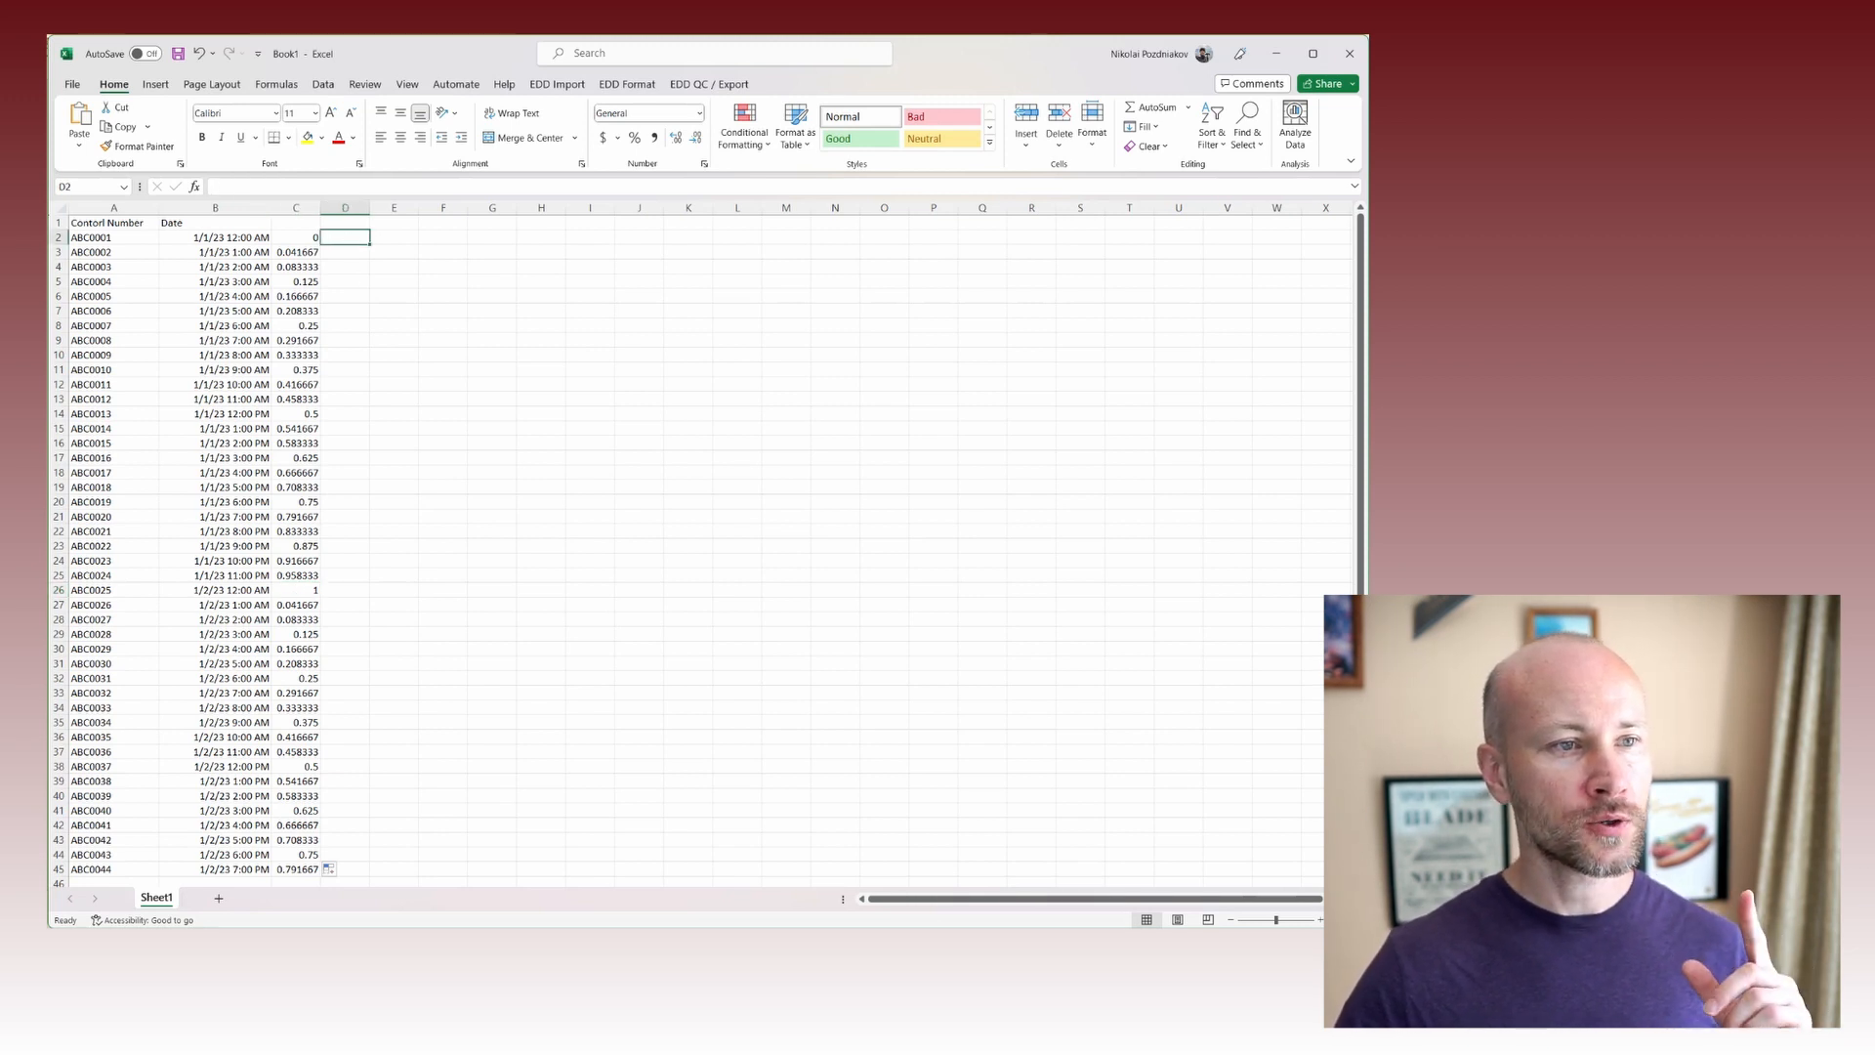
key("alt+Tab")
left_click(346, 244)
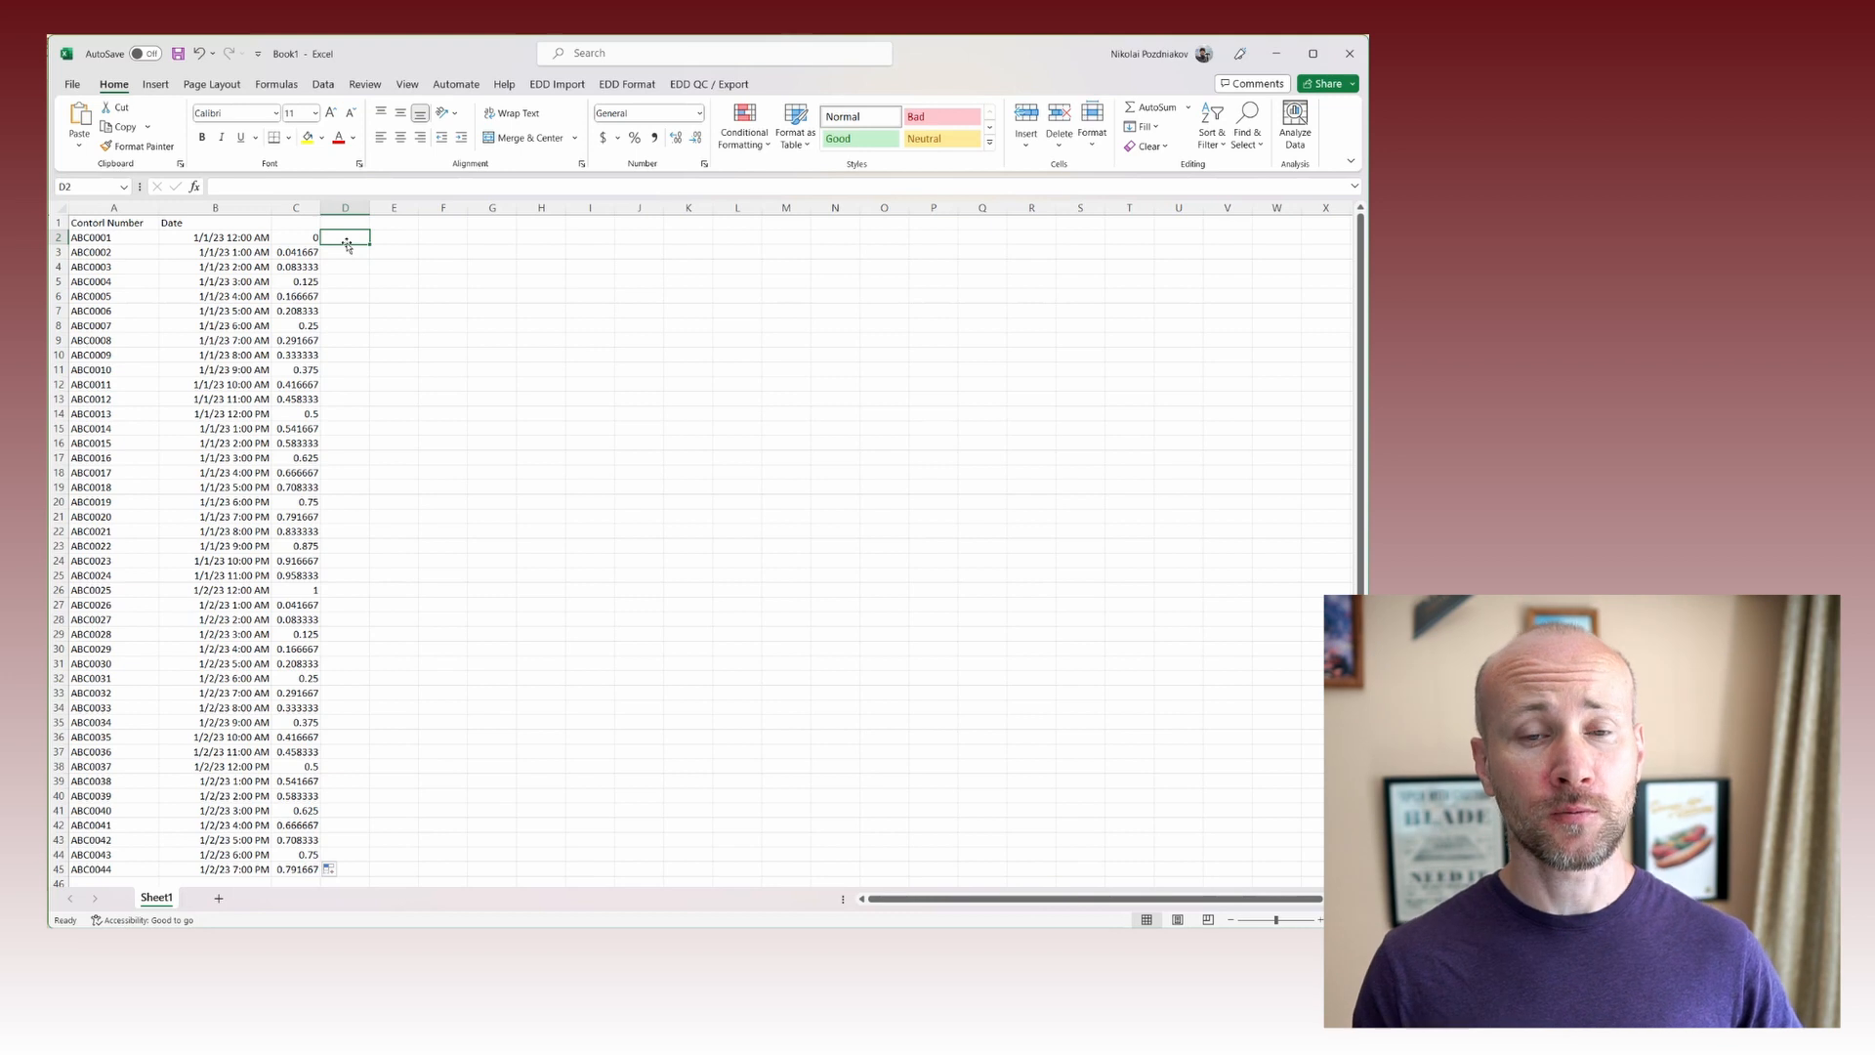
double_click(346, 243)
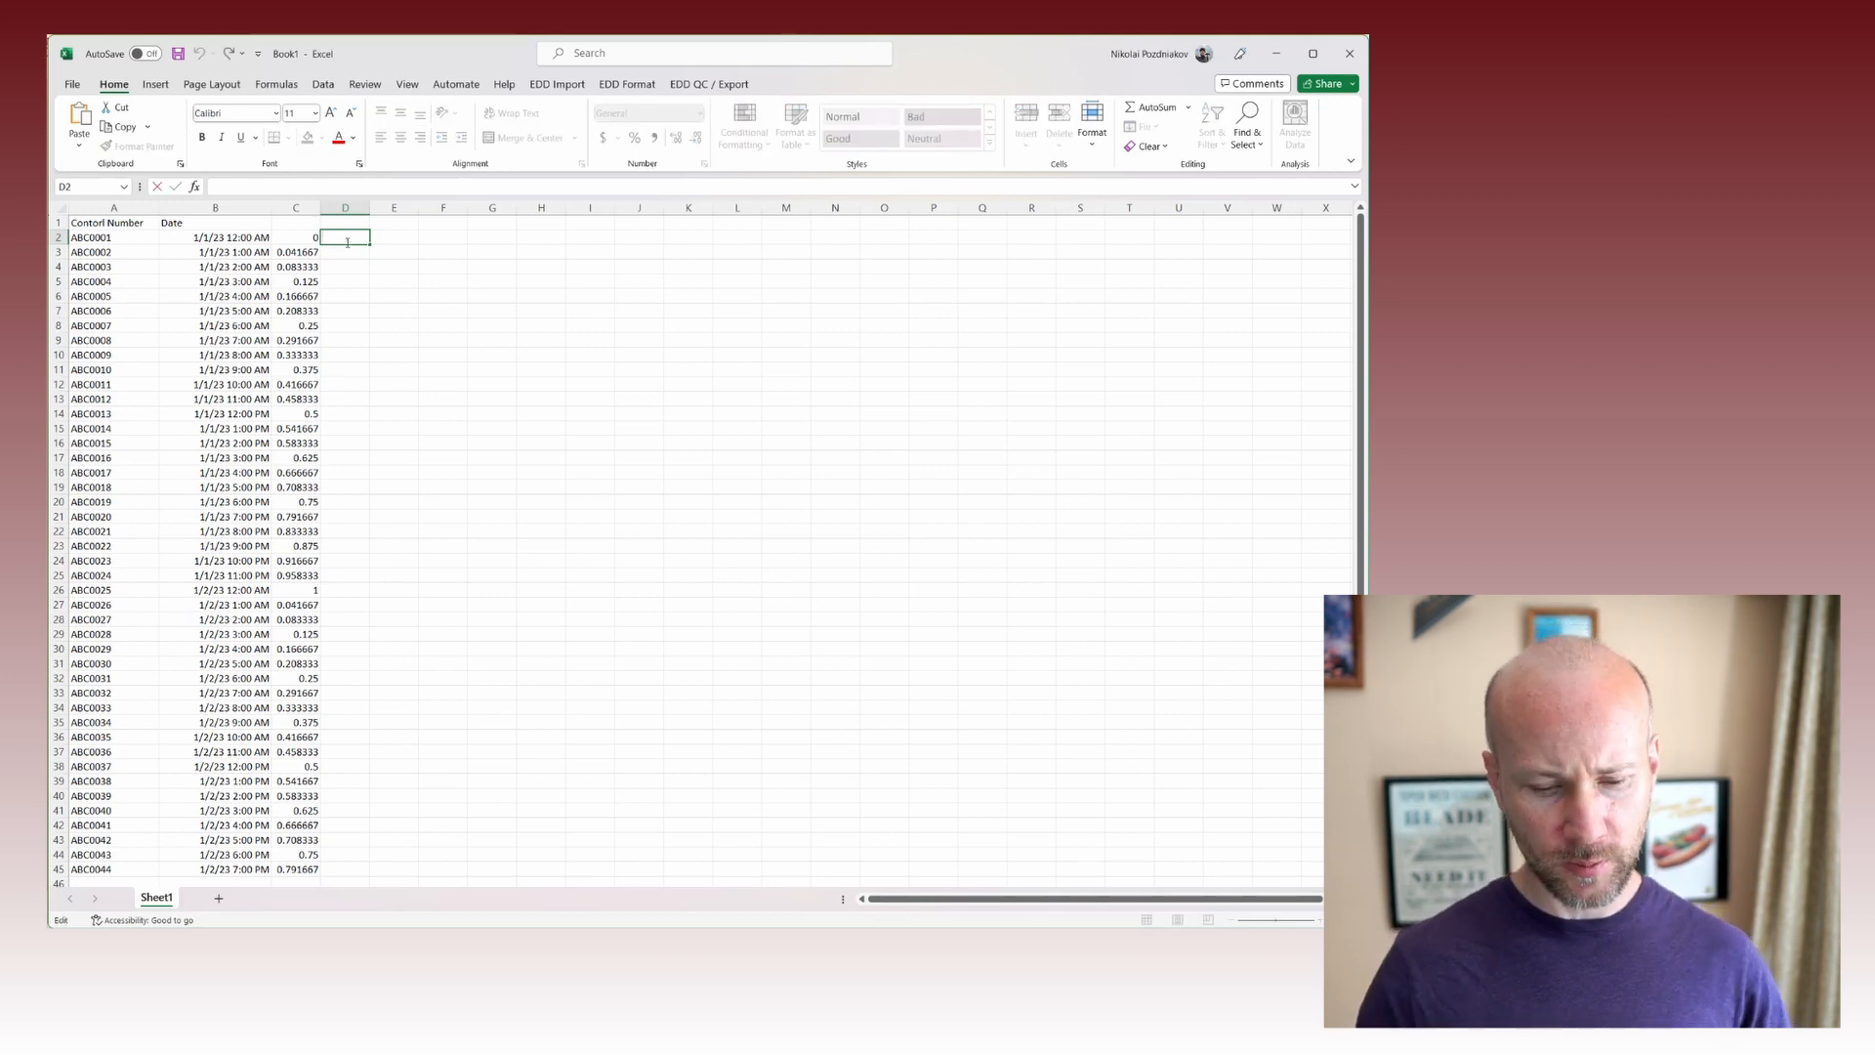
type("=")
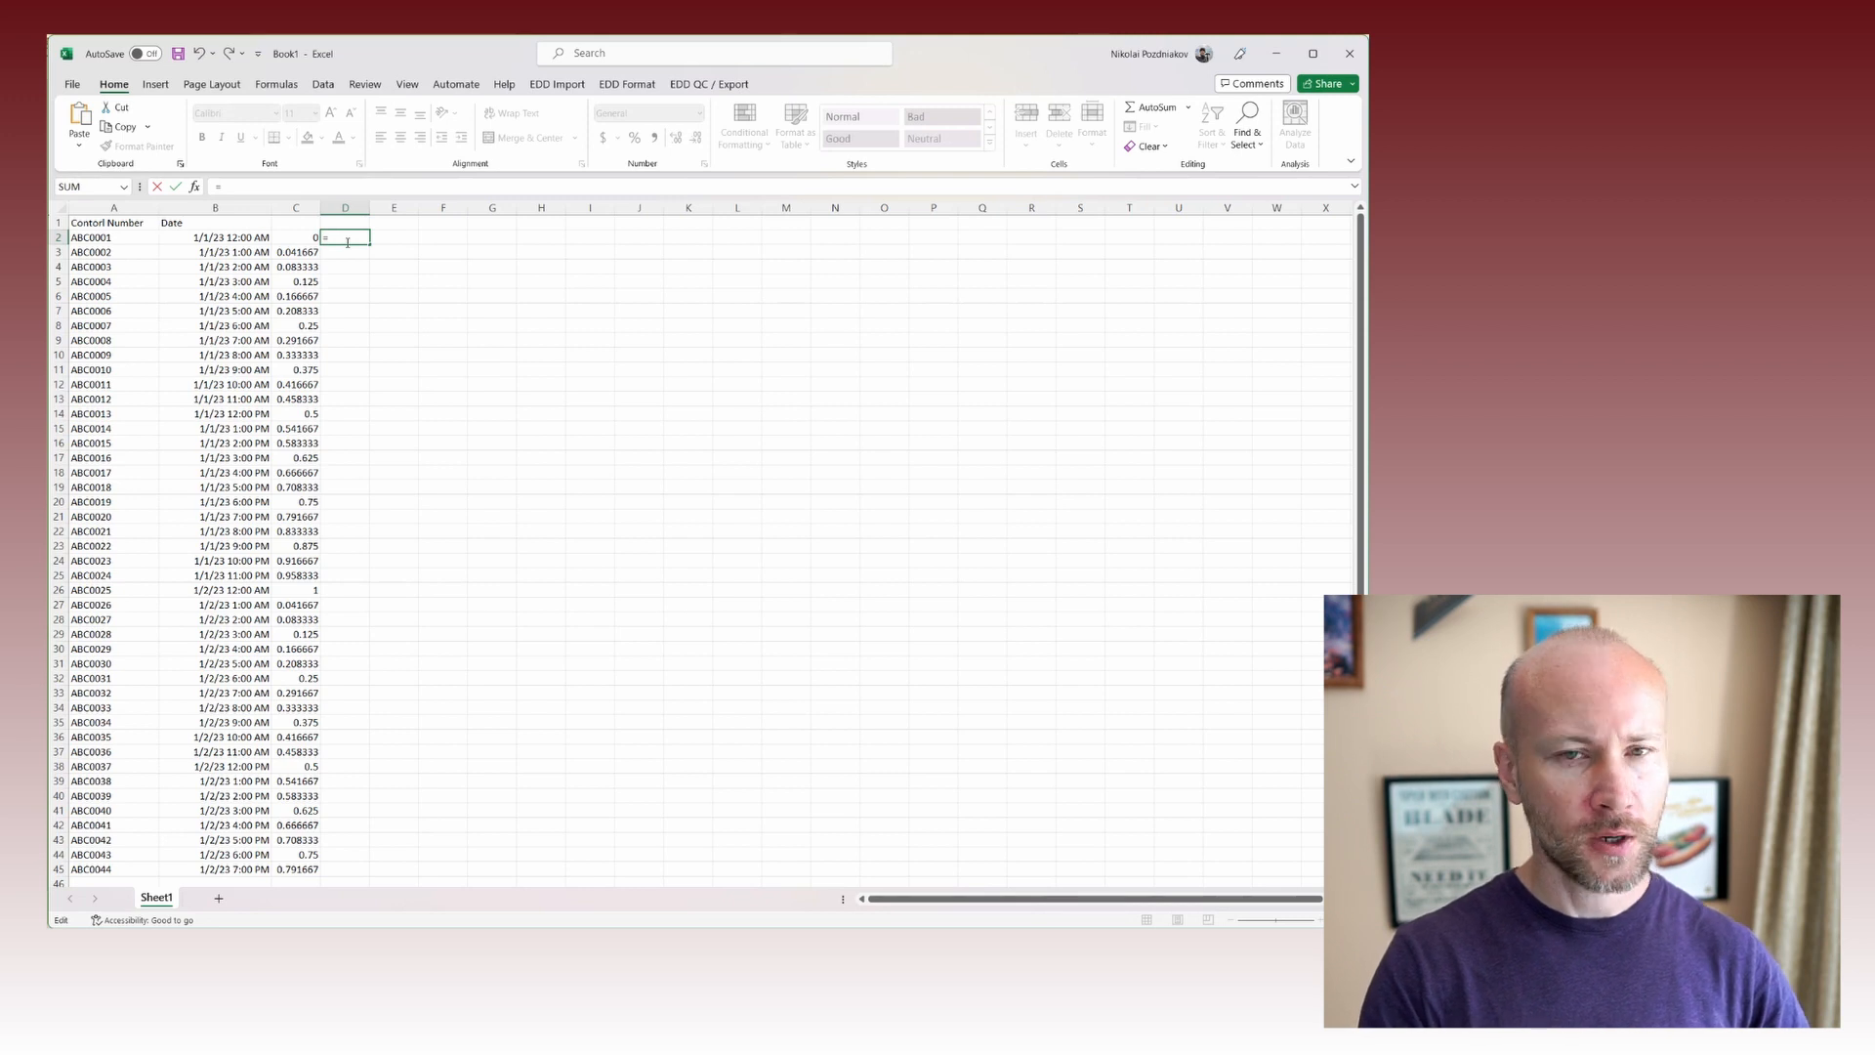
type("int(")
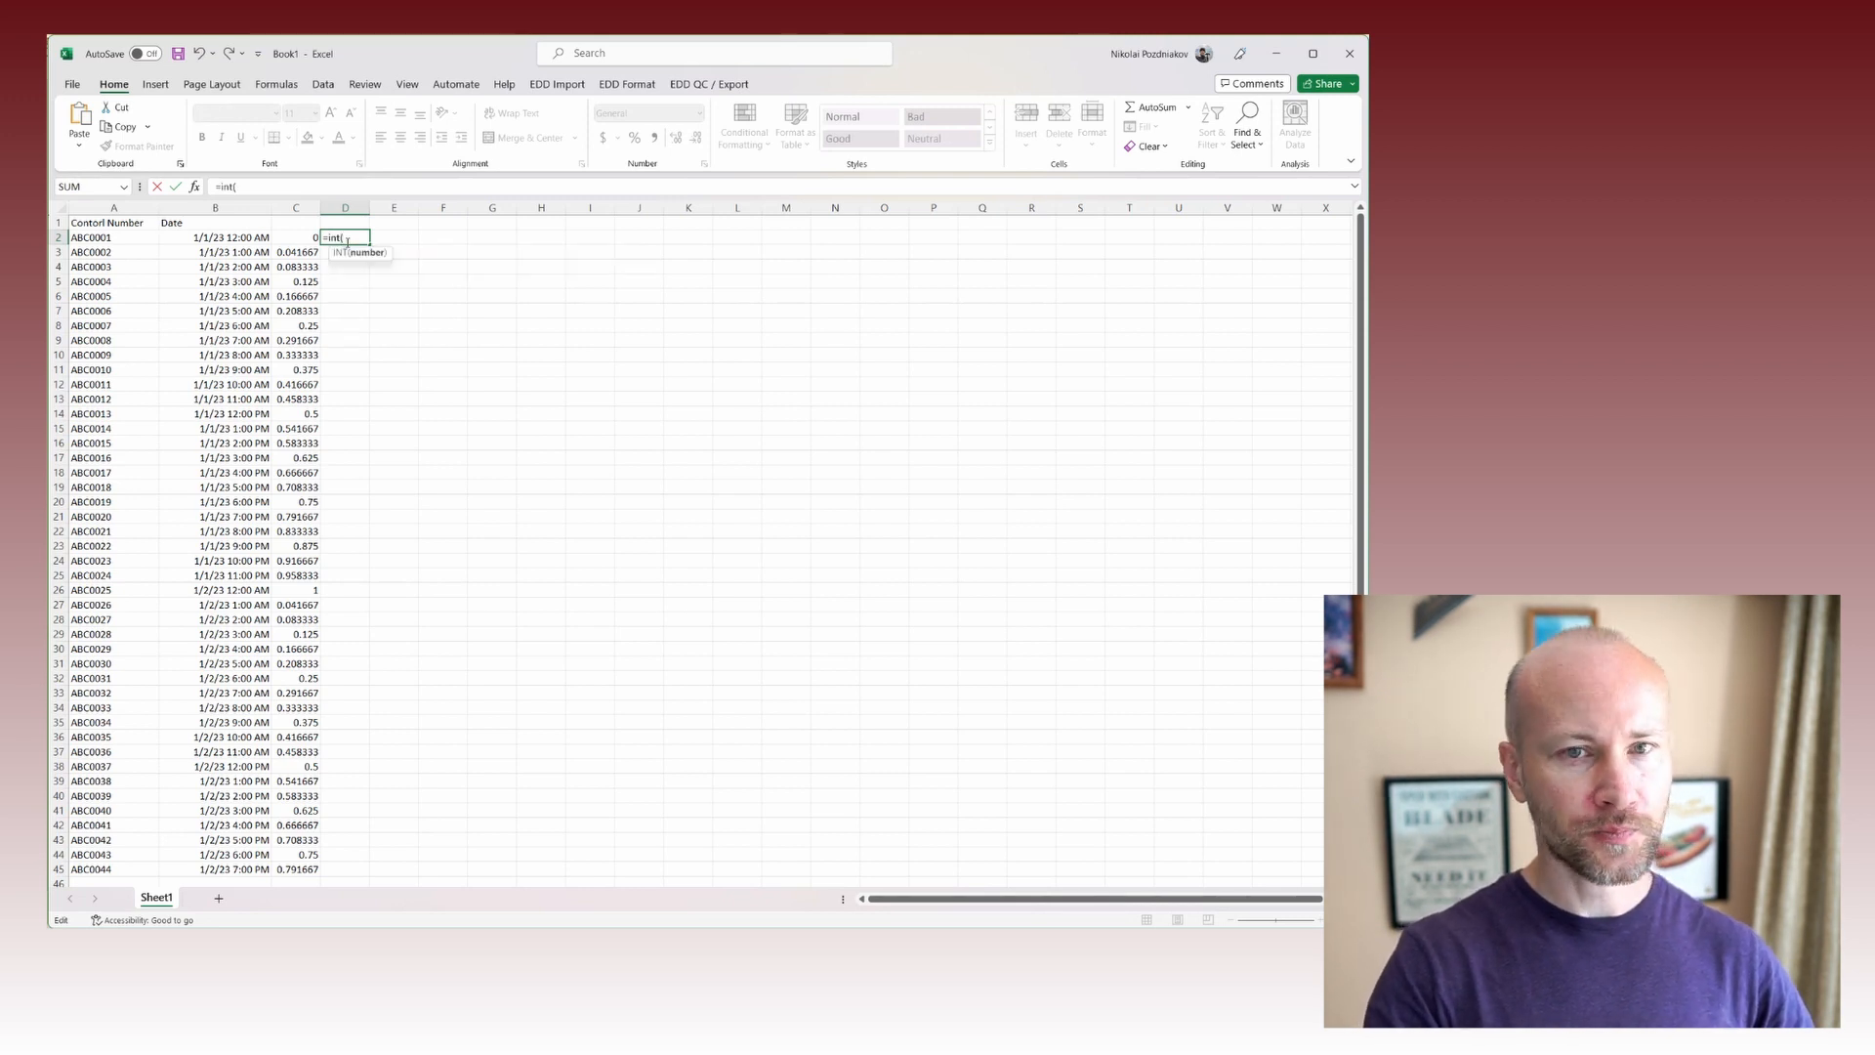
type("c")
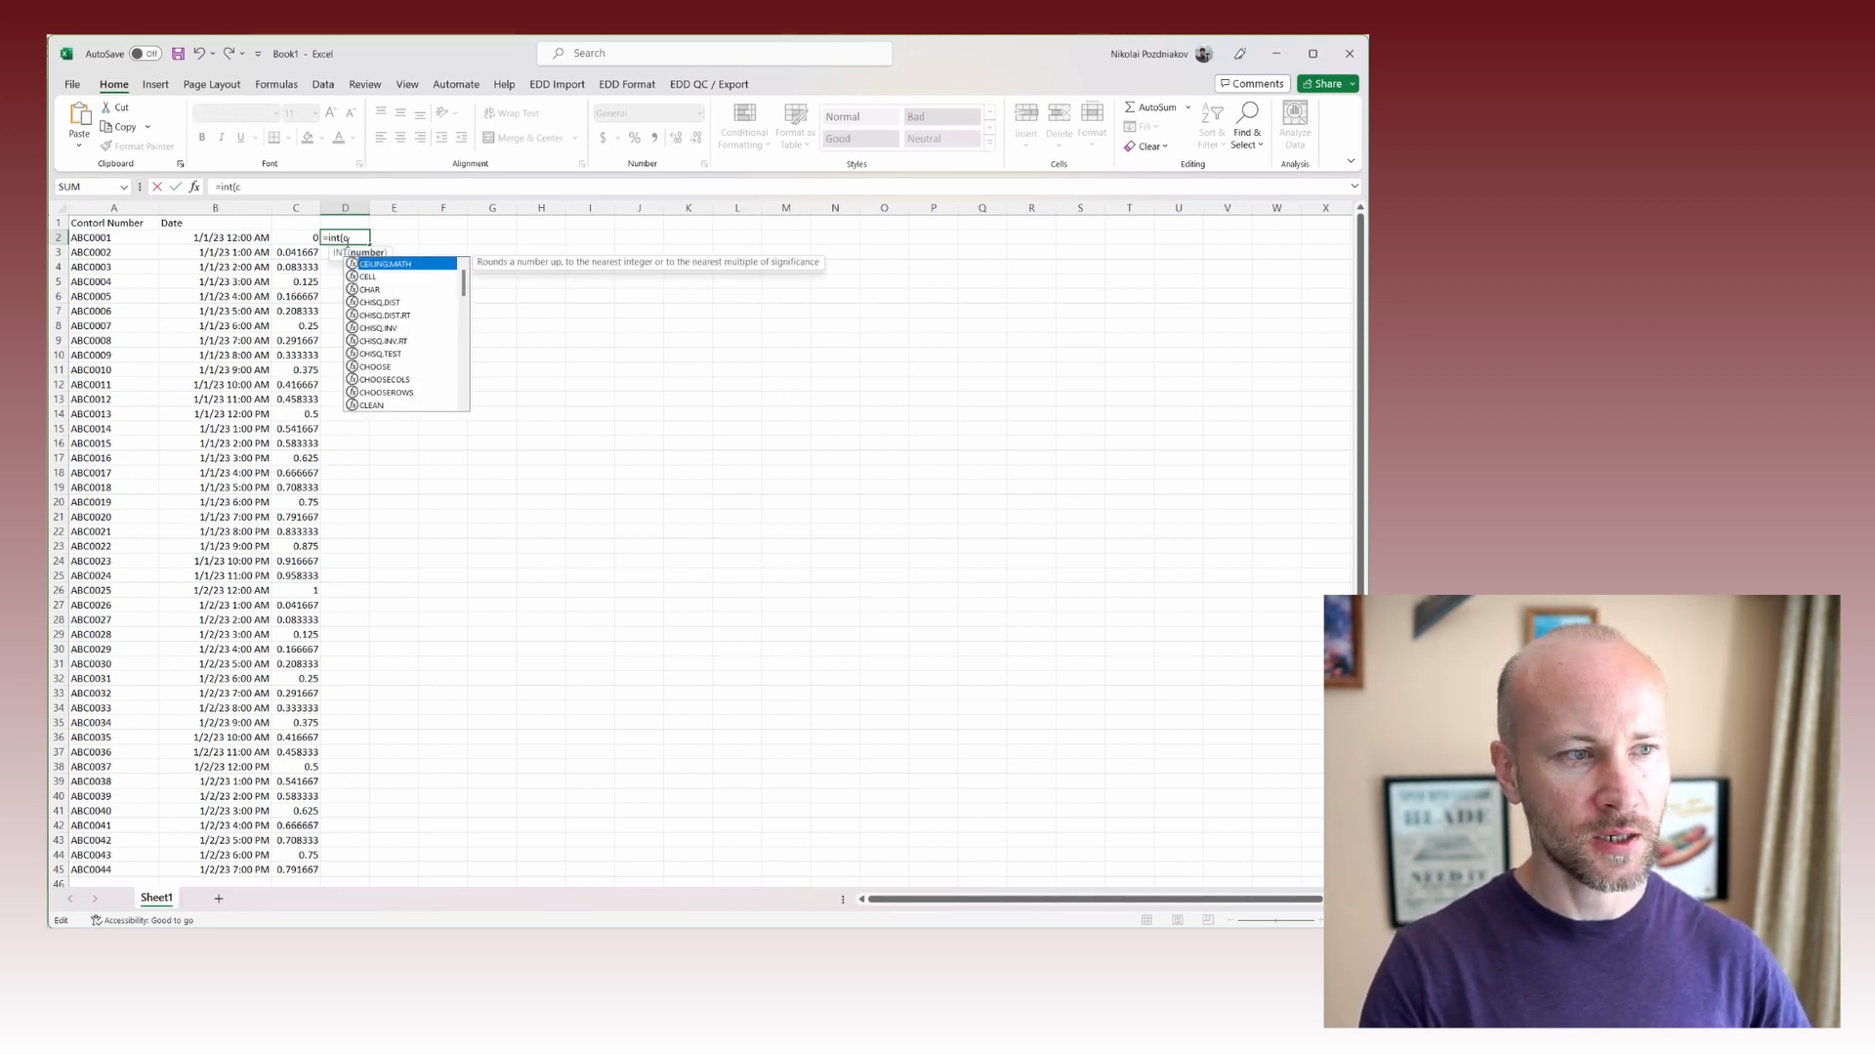
type("2")
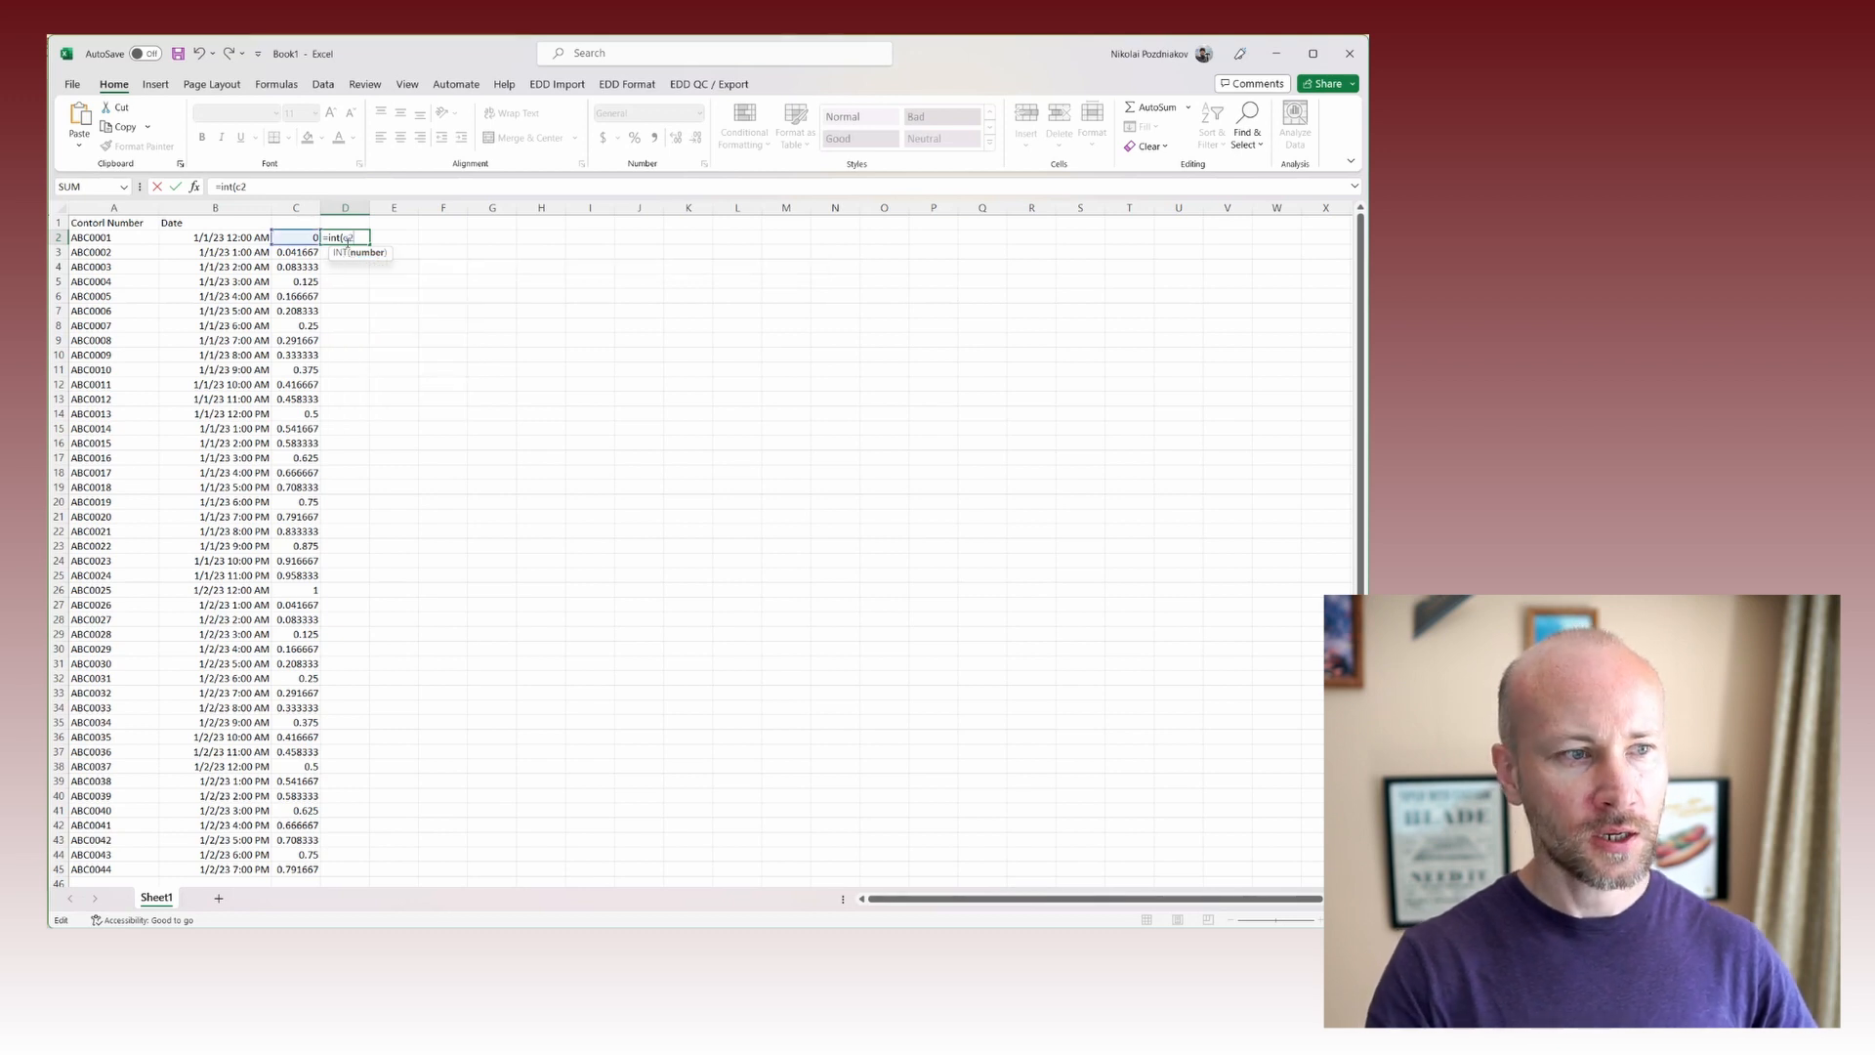
type(",")
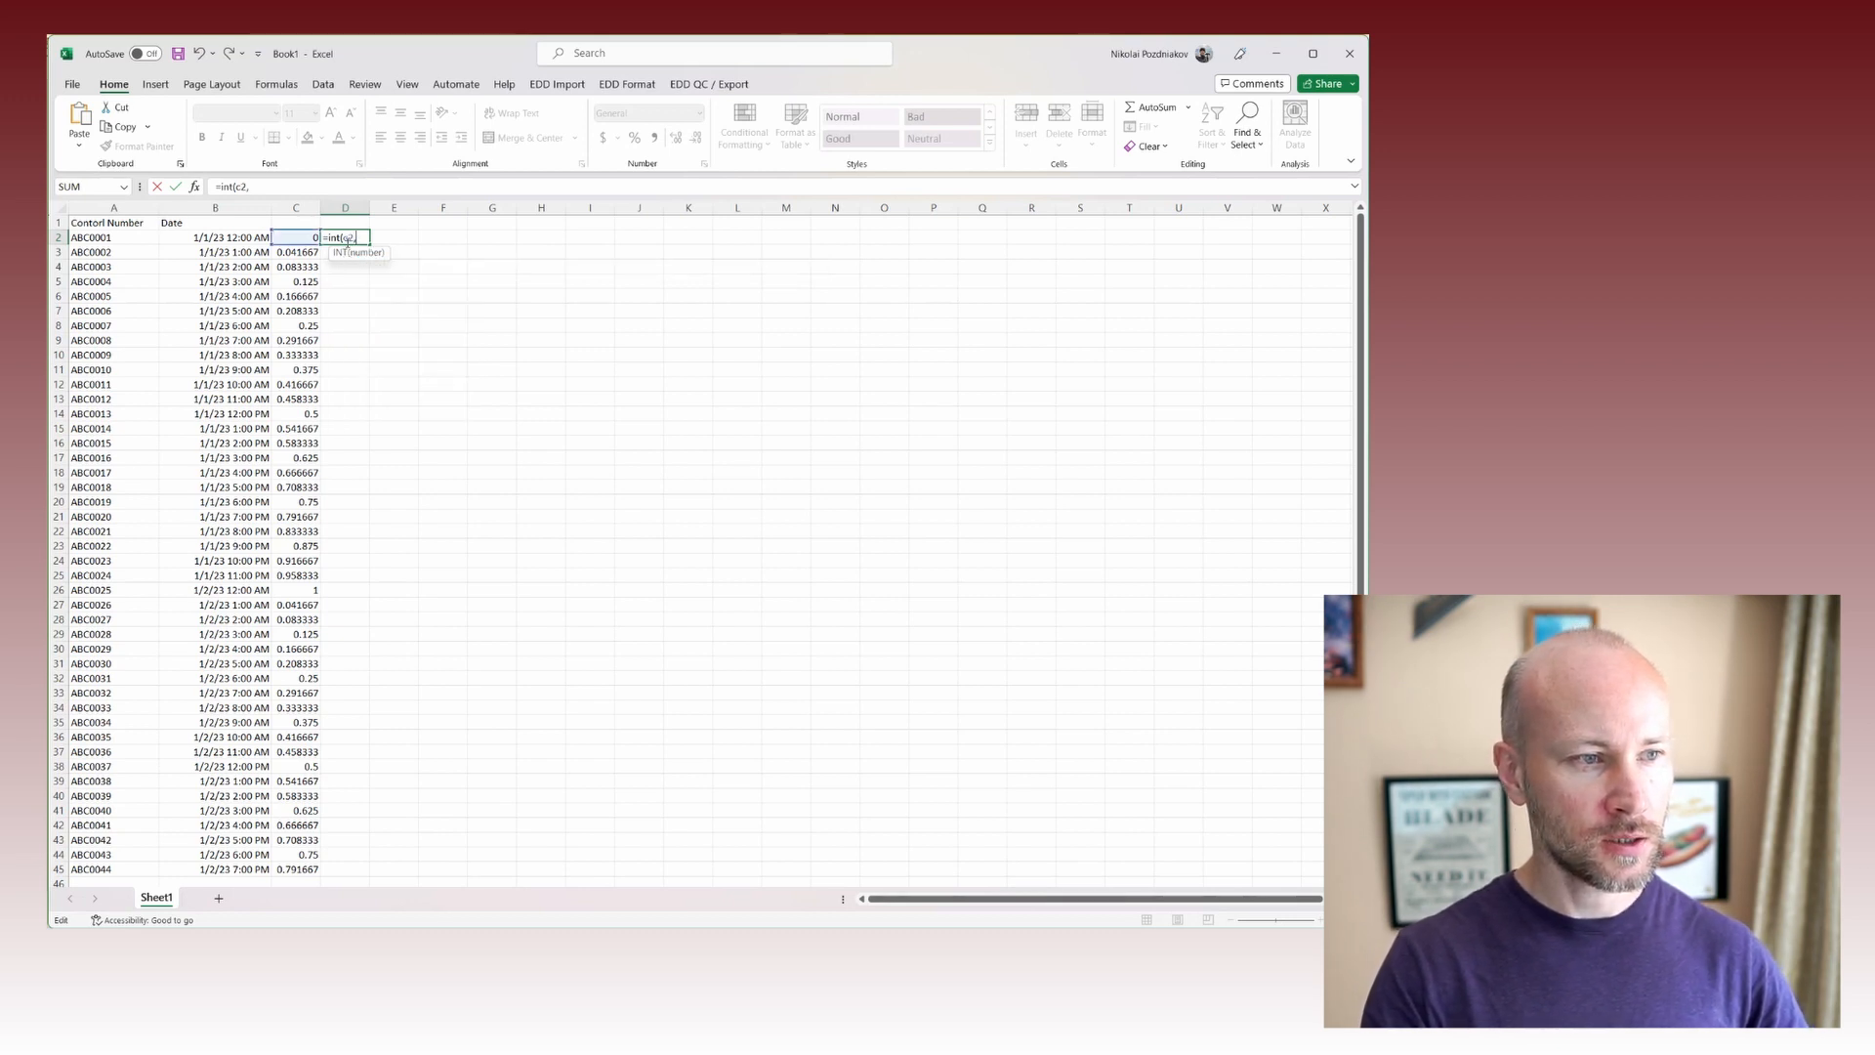
key("BackSpace")
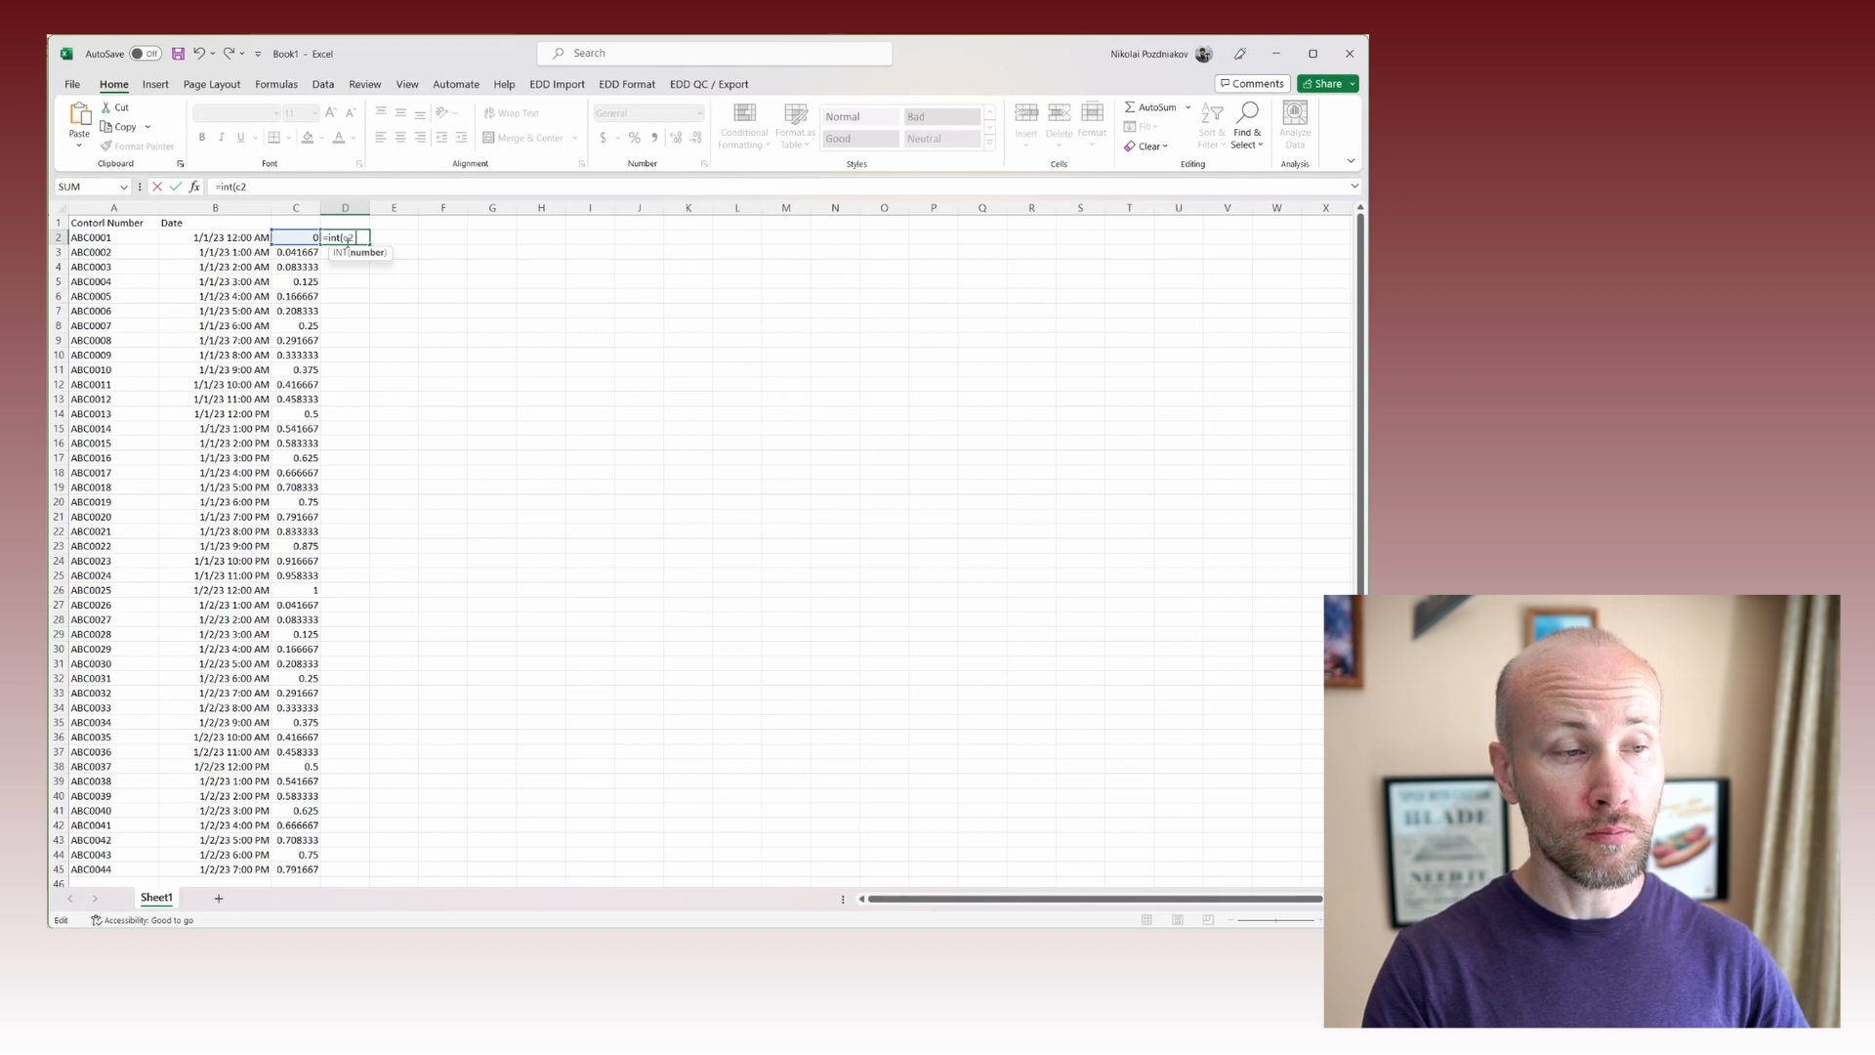
type("* 3")
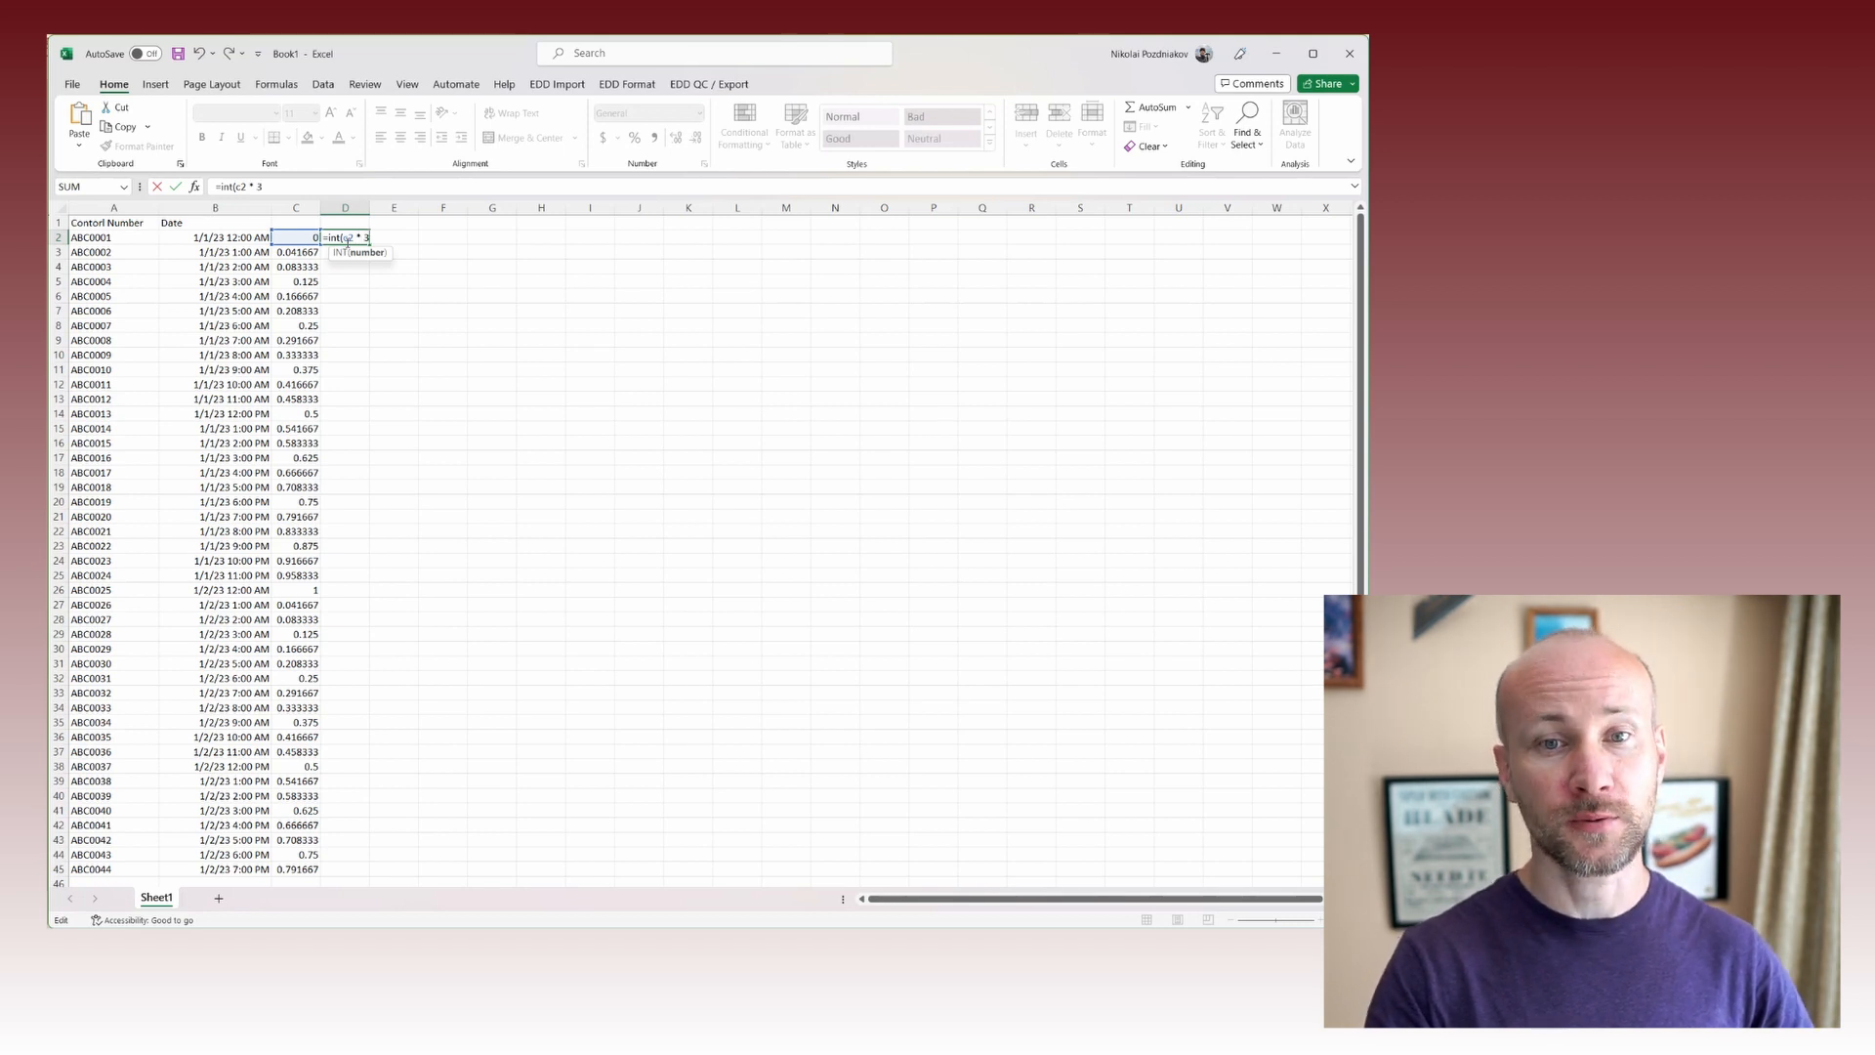
type(") +1")
key("Return")
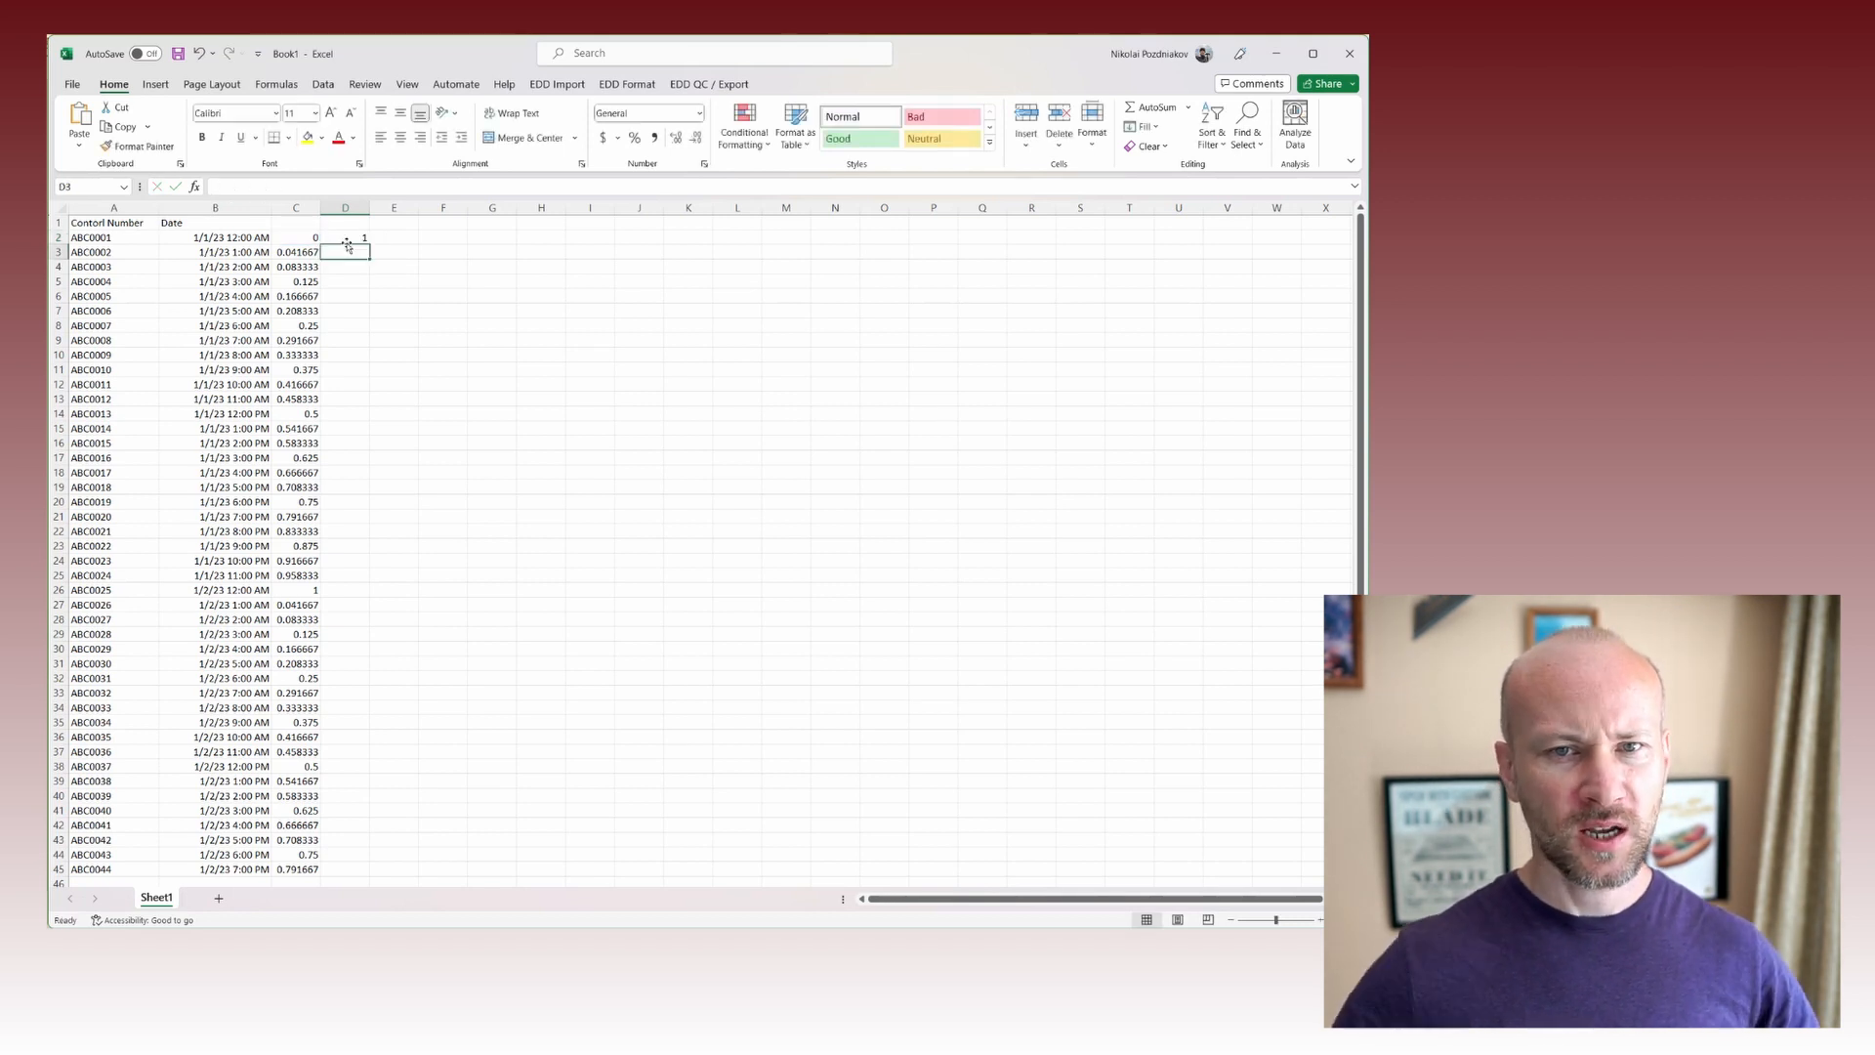
Fill the three-part formula from D2 down to D45 and review which rows fall into each part of the first day.
left_click(348, 237)
left_click_drag(370, 243, 366, 874)
left_click(348, 251)
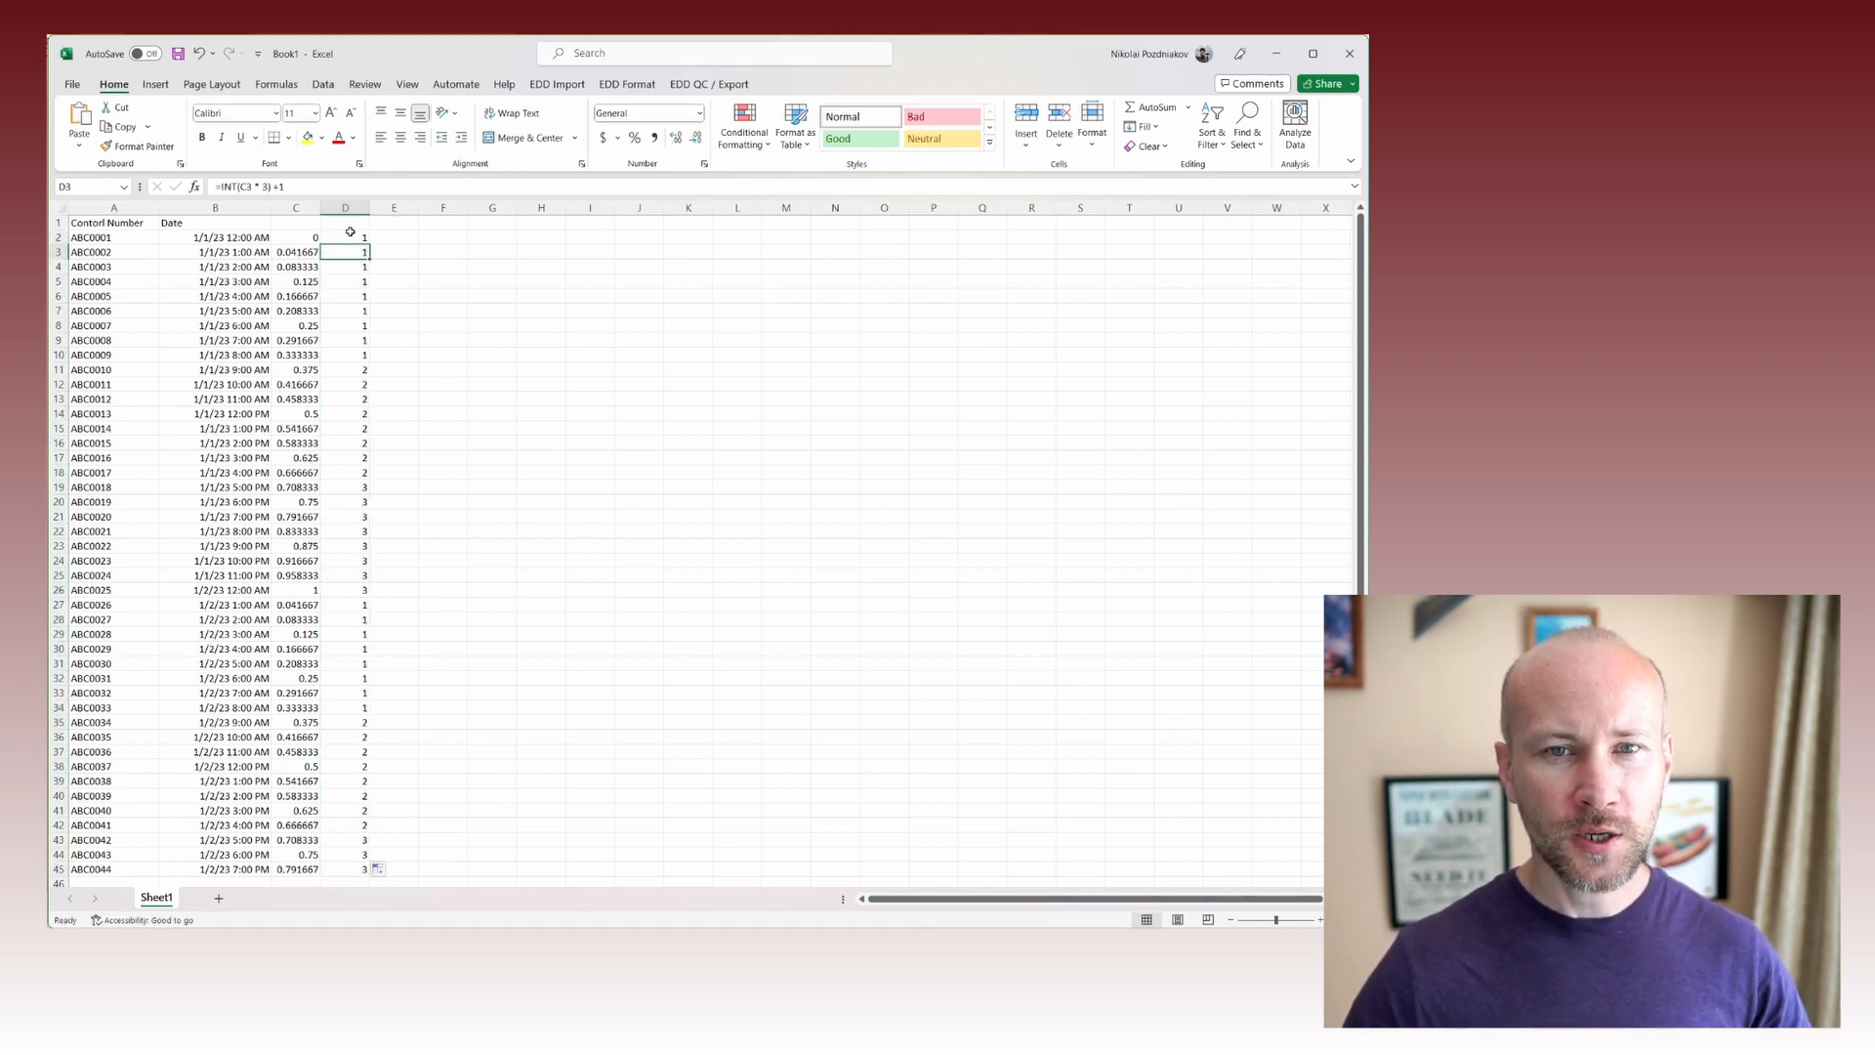
left_click(350, 238)
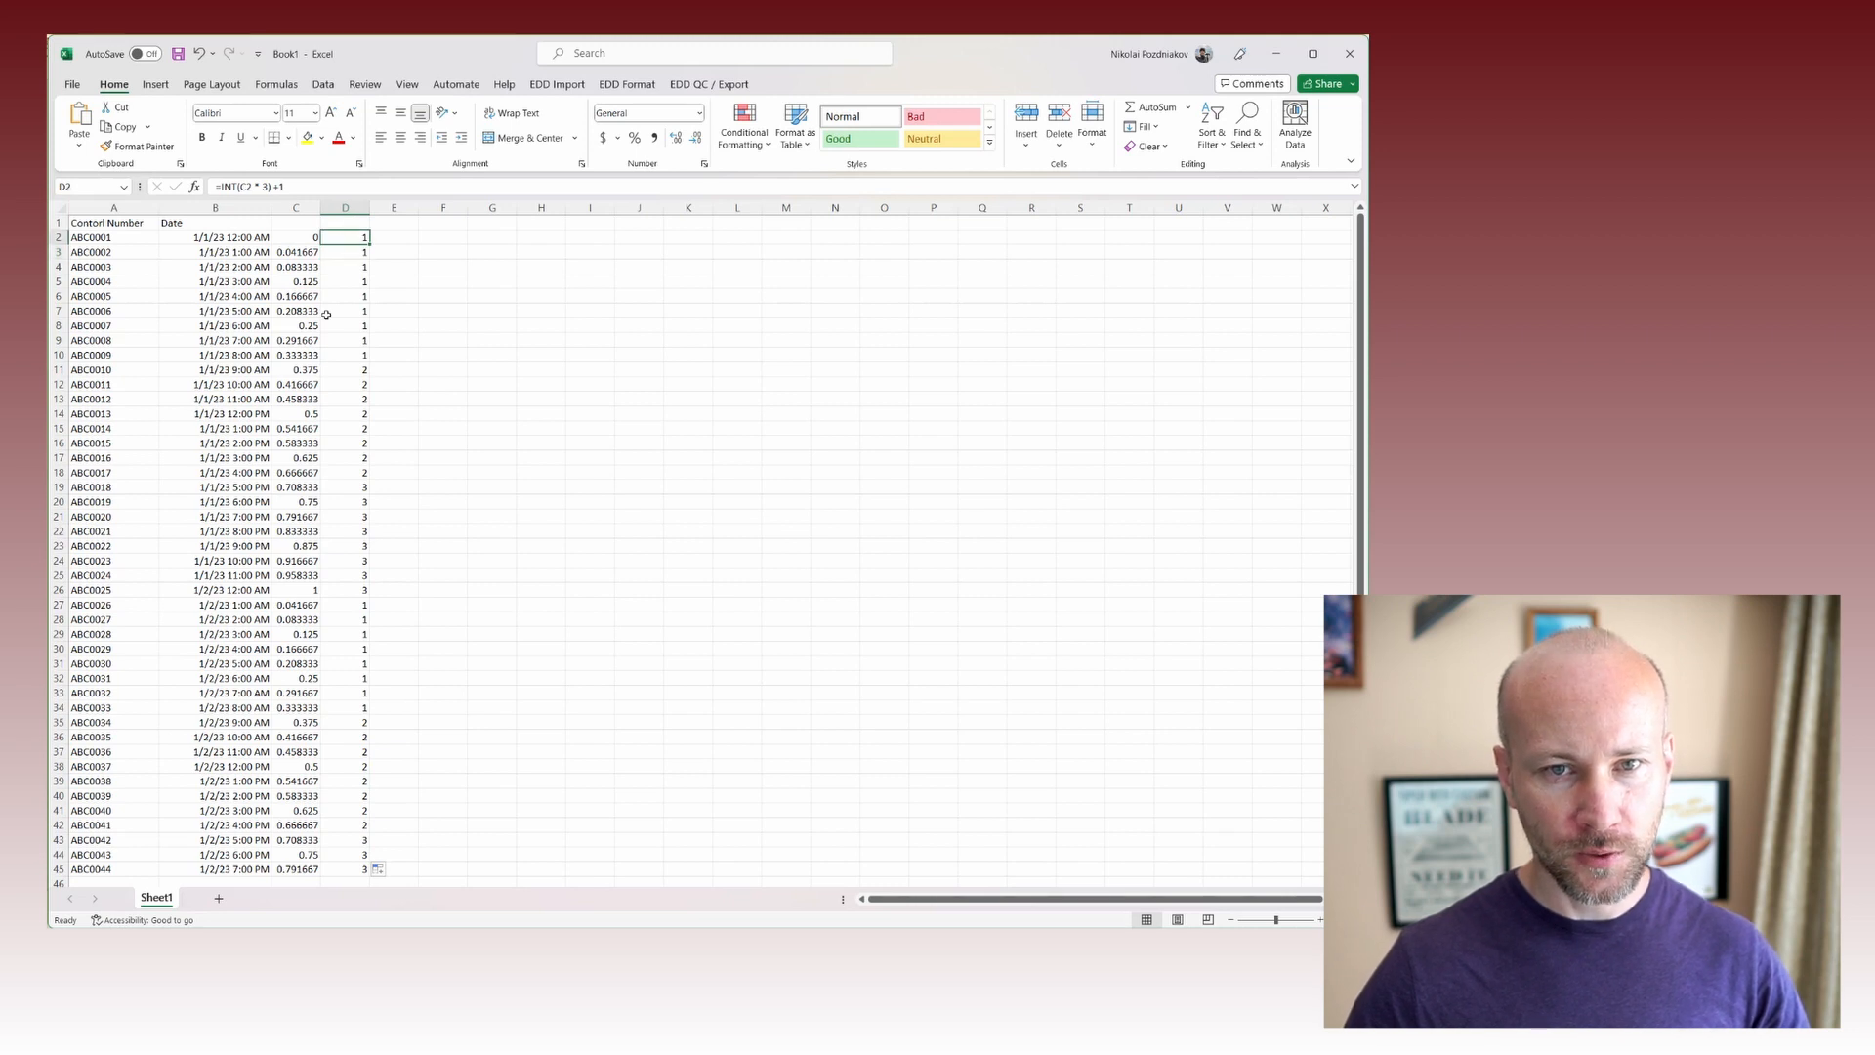
left_click_drag(343, 354, 269, 238)
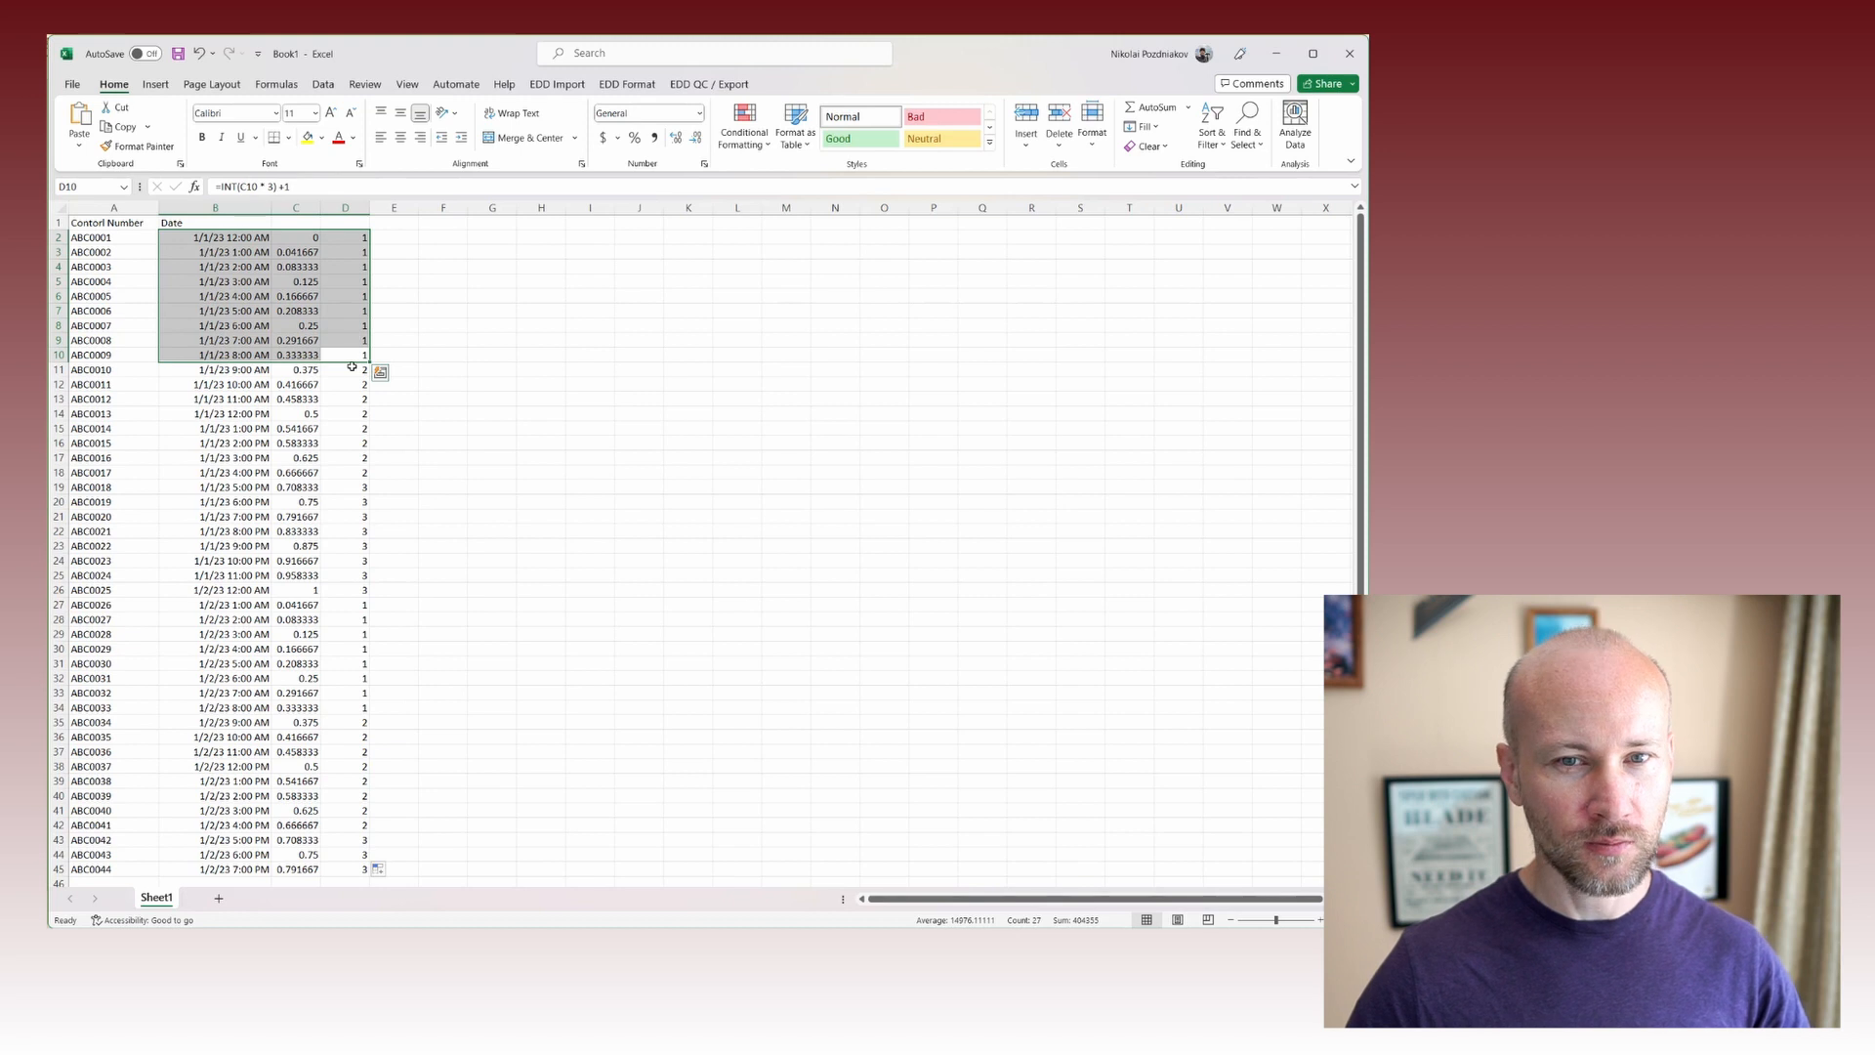
left_click(226, 370)
left_click_drag(226, 370, 352, 590)
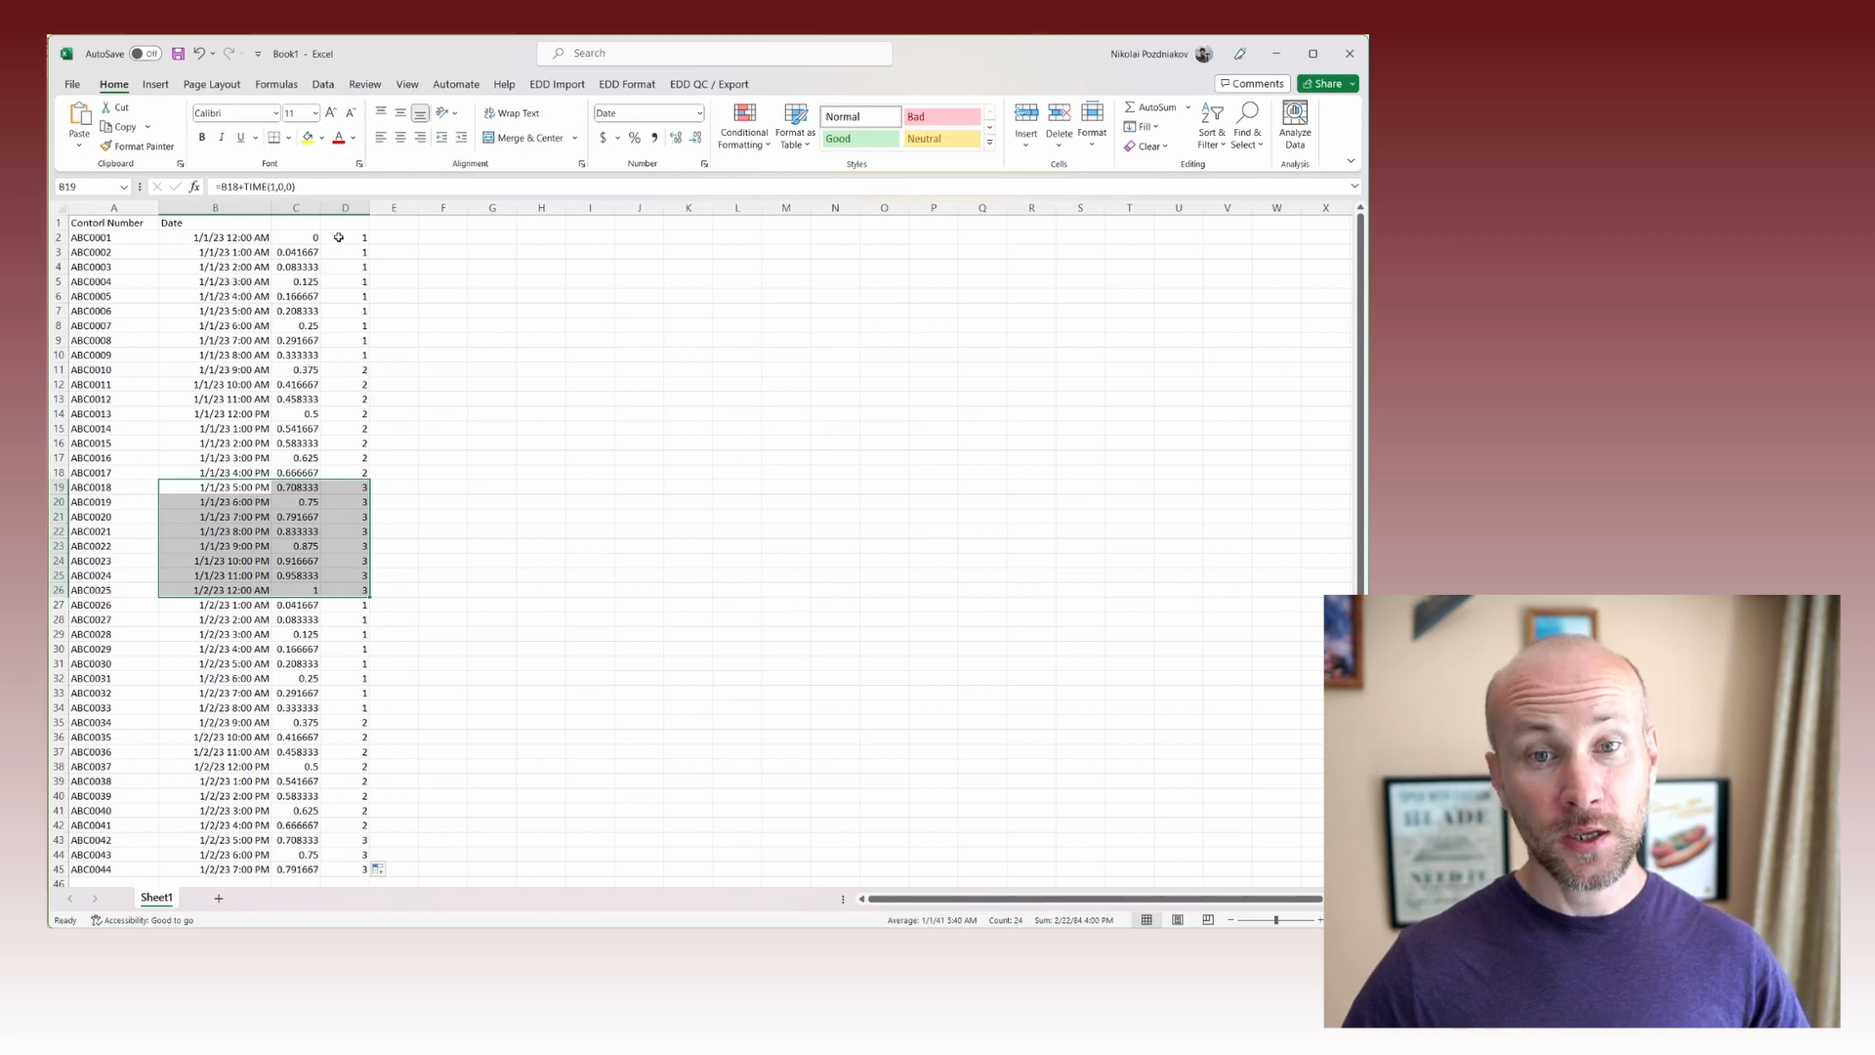
Change the multiplier in the D2 formula to 4, making it =INT(C2 * 4) +1.
double_click(342, 237)
left_click(370, 238)
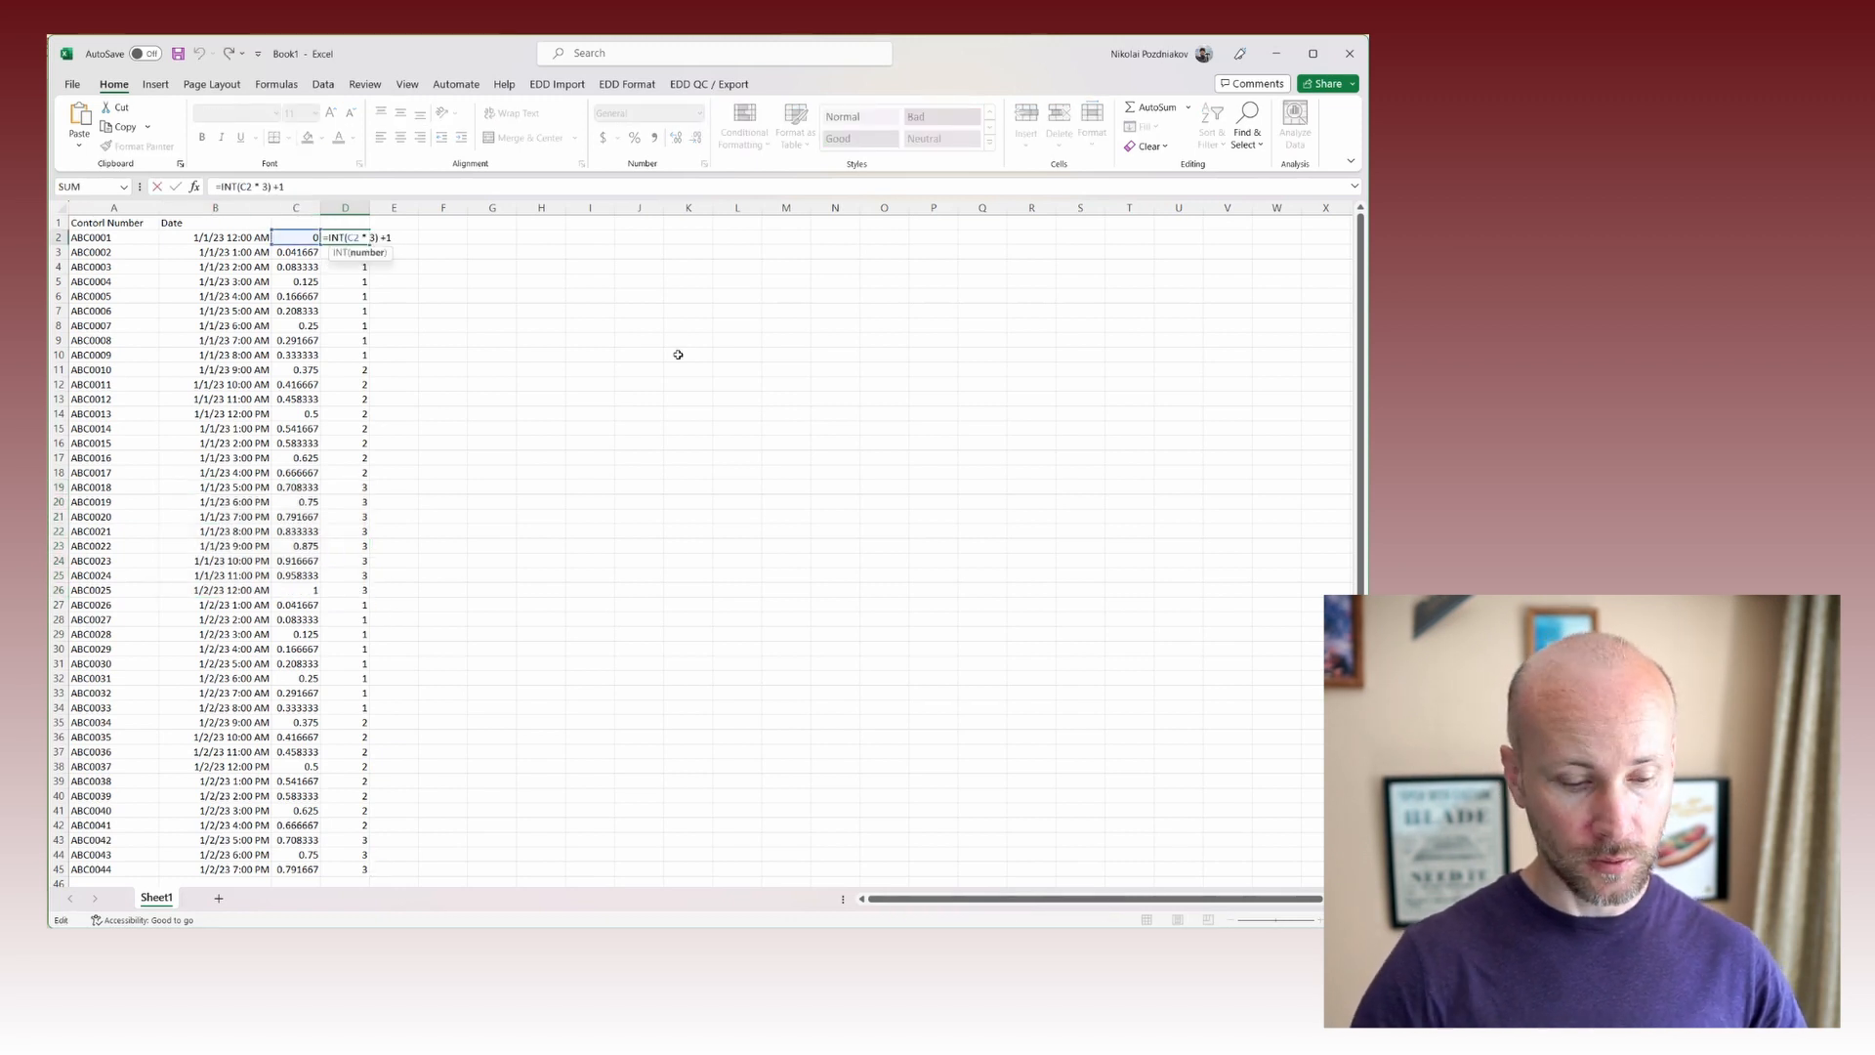
key("Return")
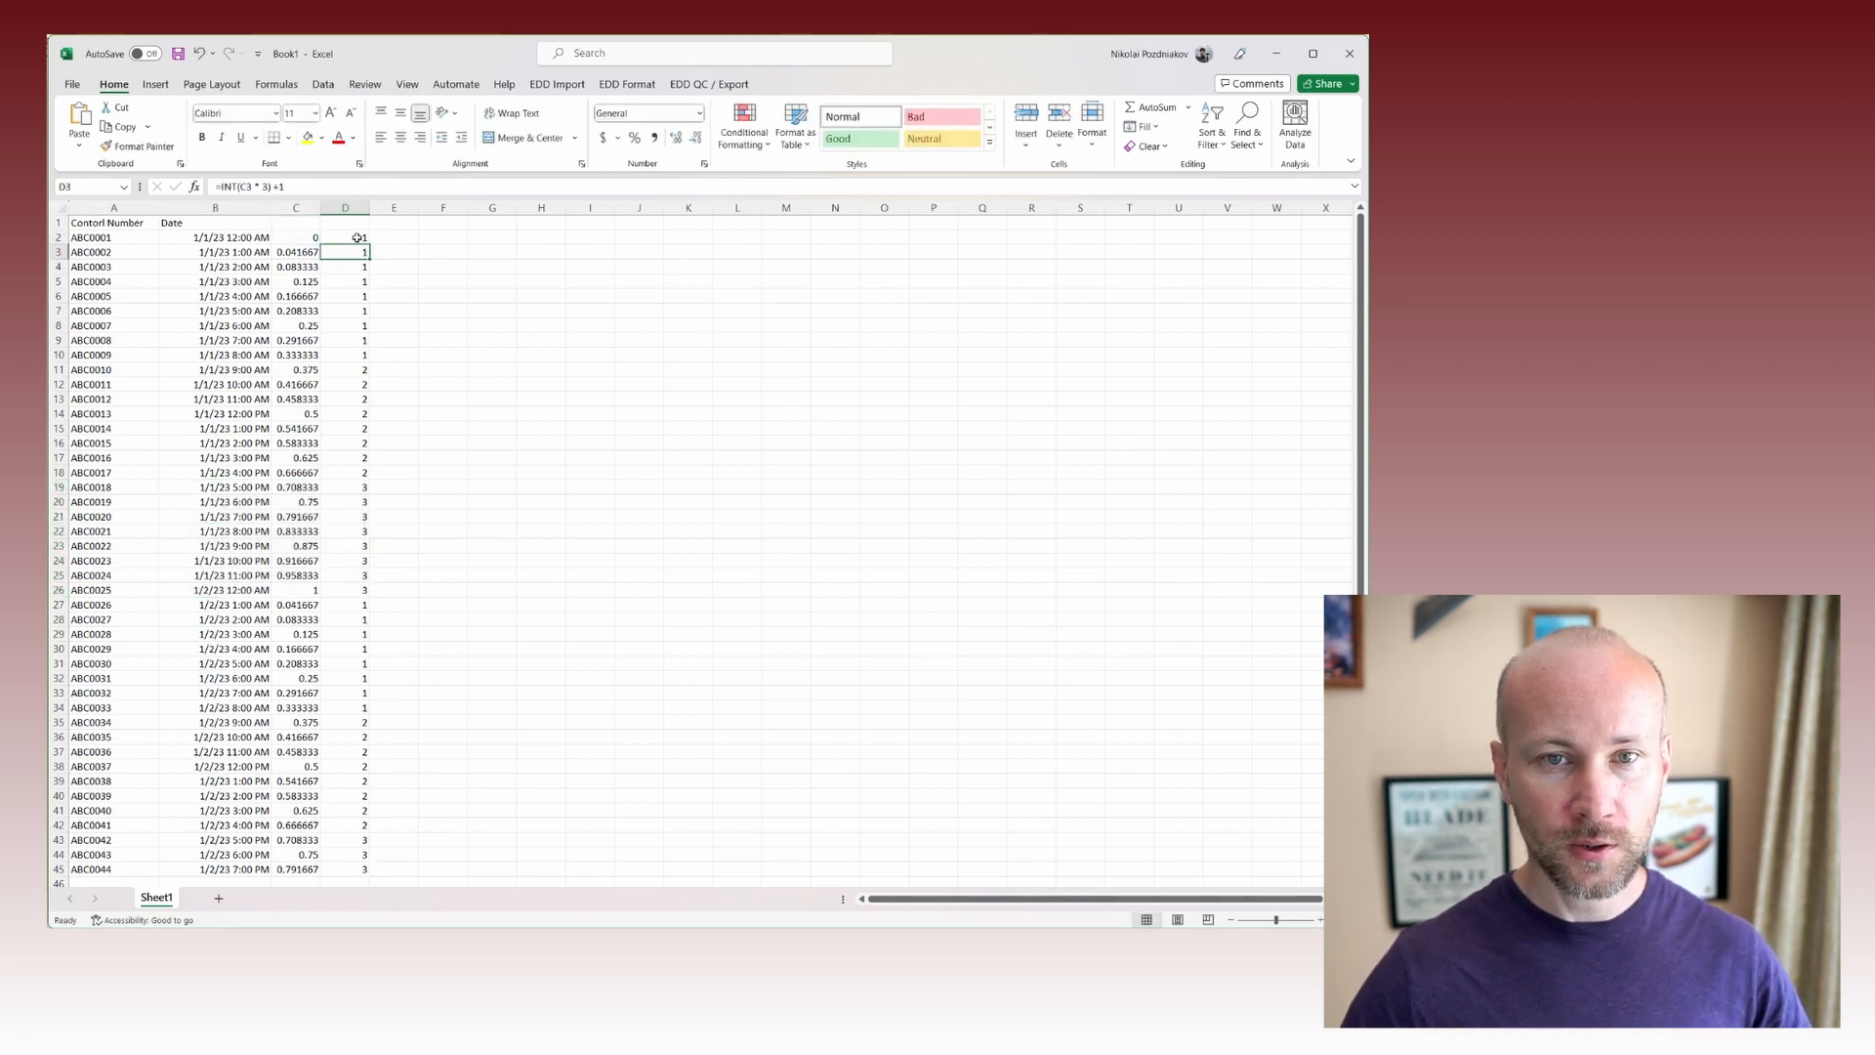
Fill the four-part formula from D2 down to D45 and review the first day's rows in A2:D26.
left_click(357, 237)
double_click(369, 245)
left_click(360, 384)
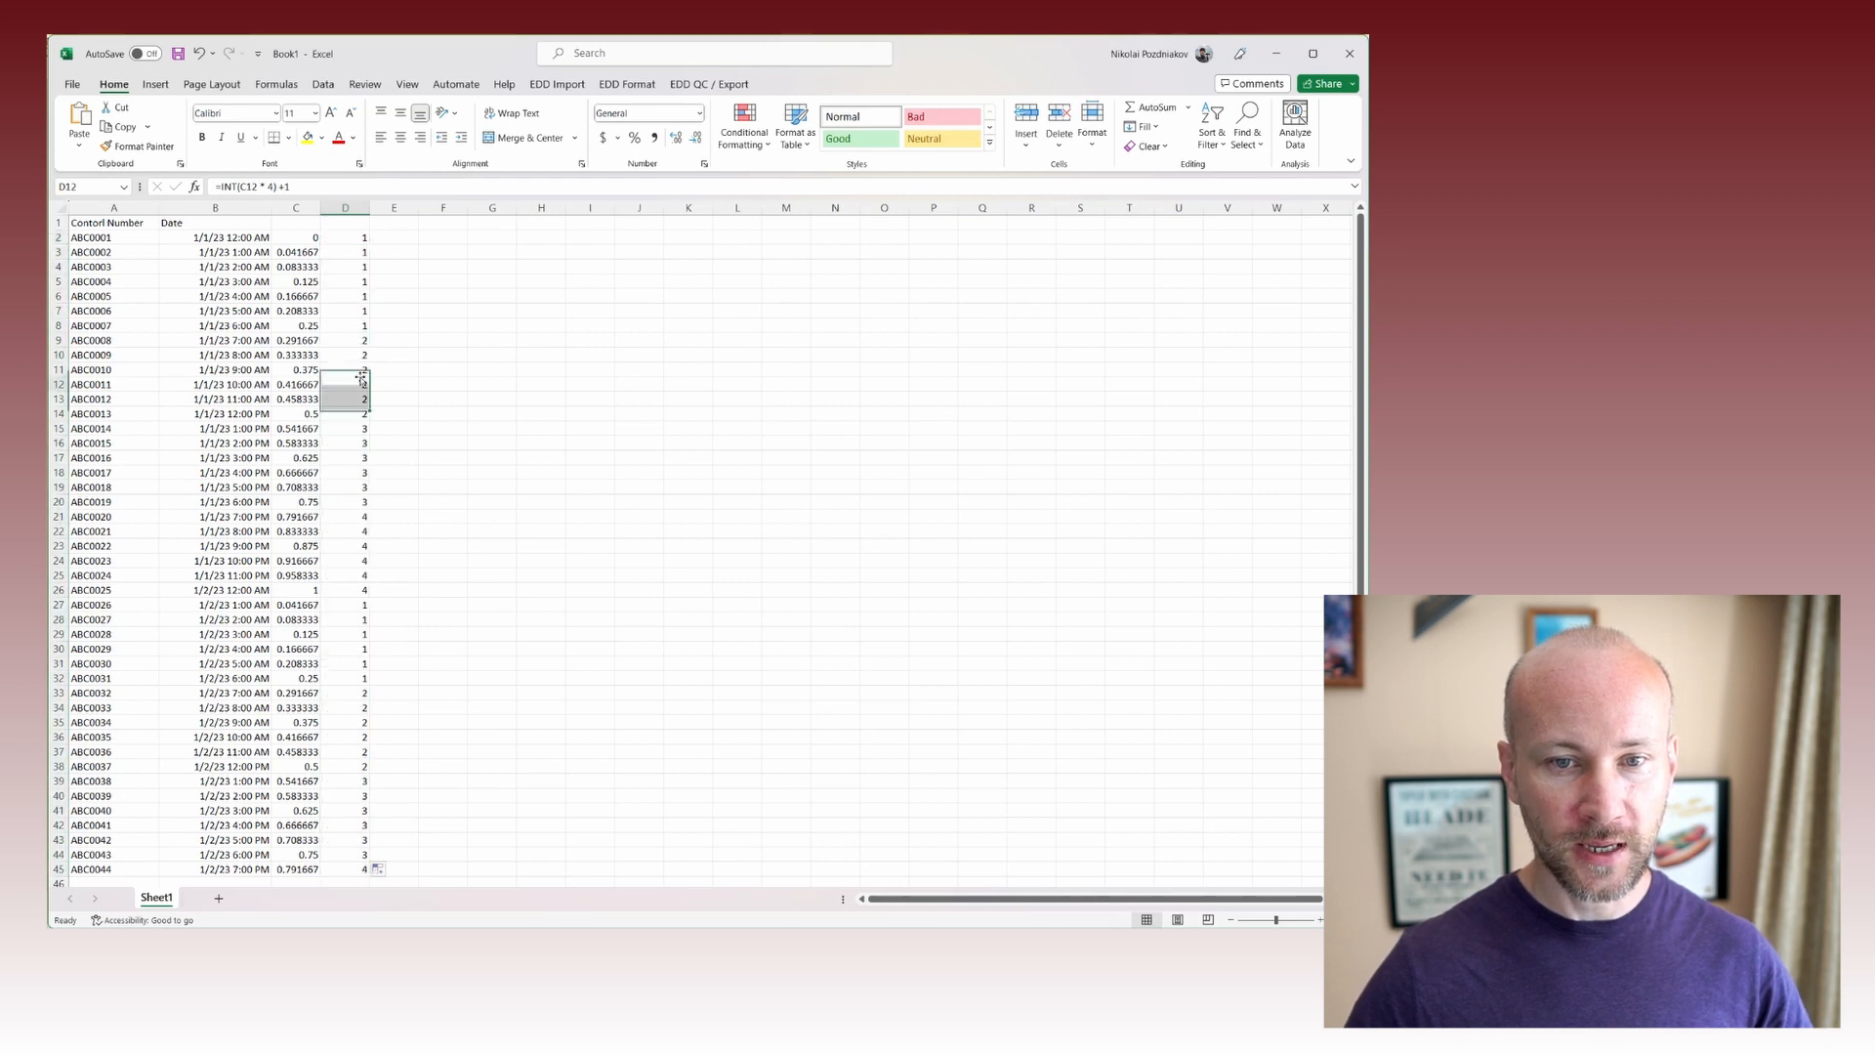
left_click_drag(358, 591, 92, 237)
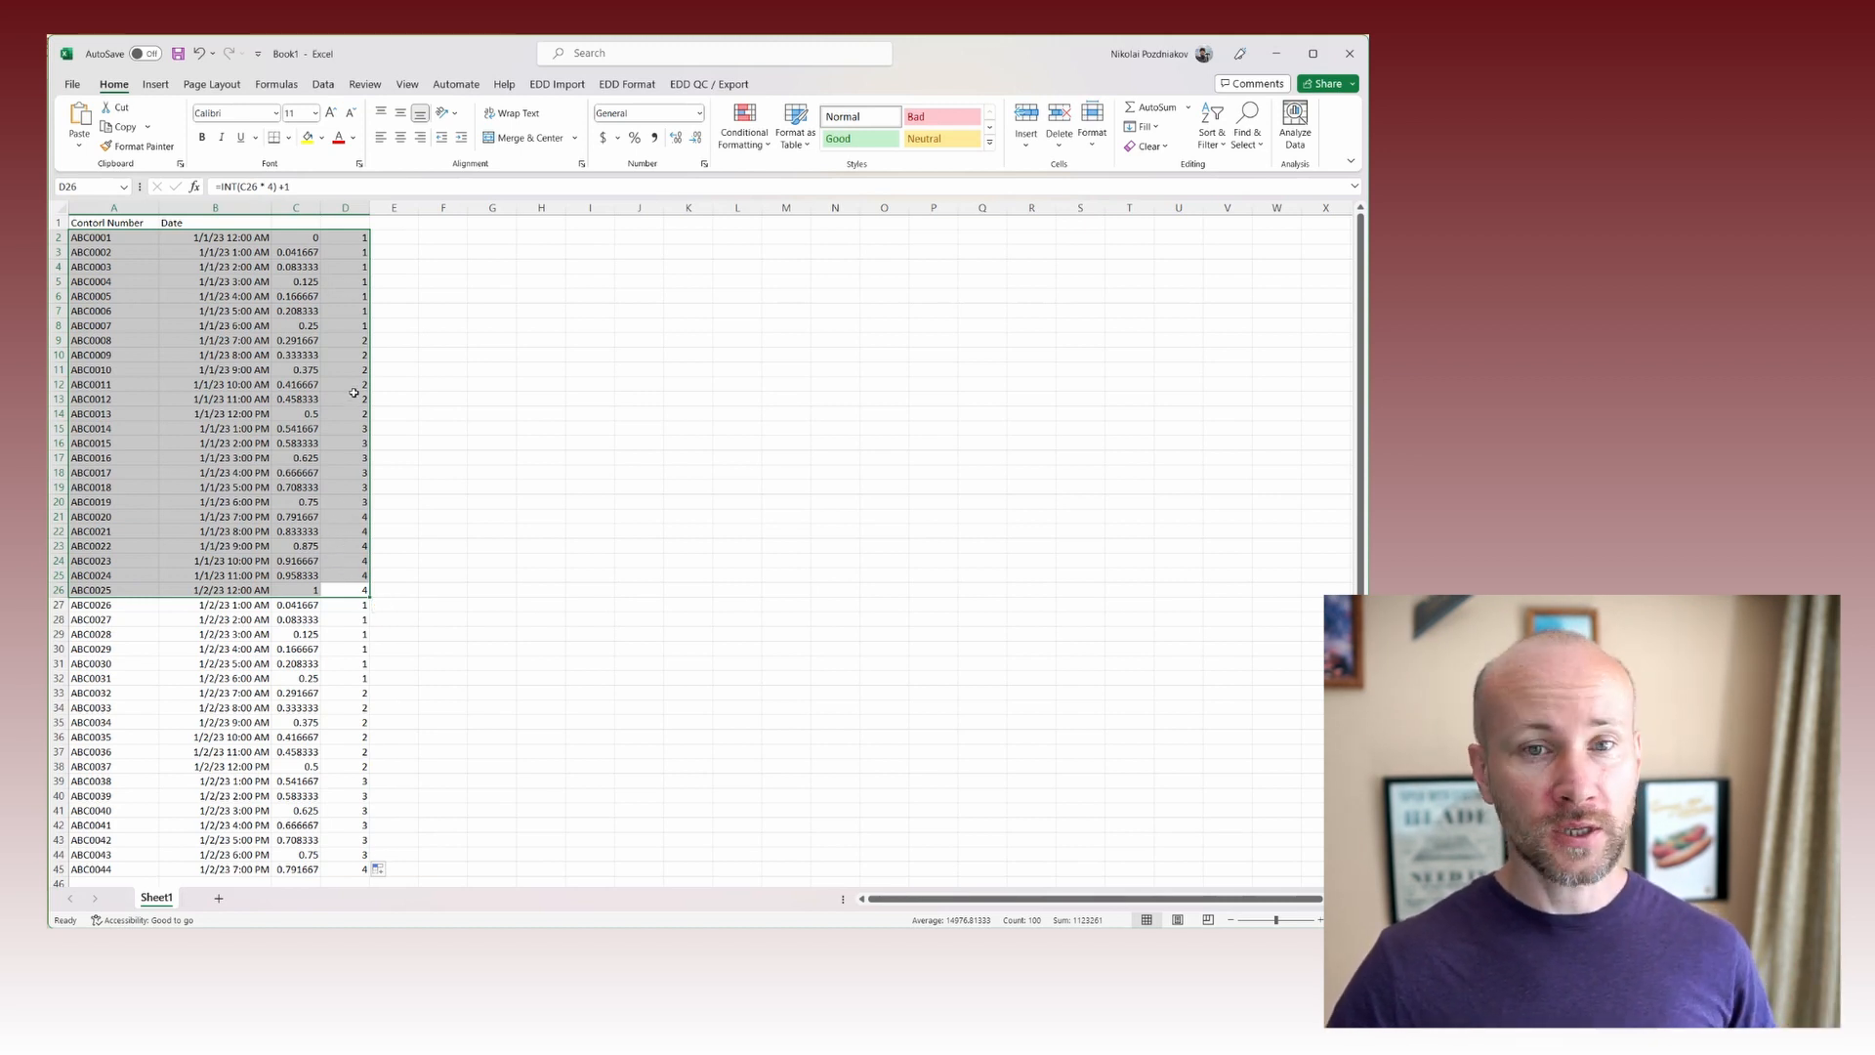
Enter the formula =TEXT(B2,"yyyy-mm-dd") in E2 and widen column E to fit the date text.
left_click(381, 241)
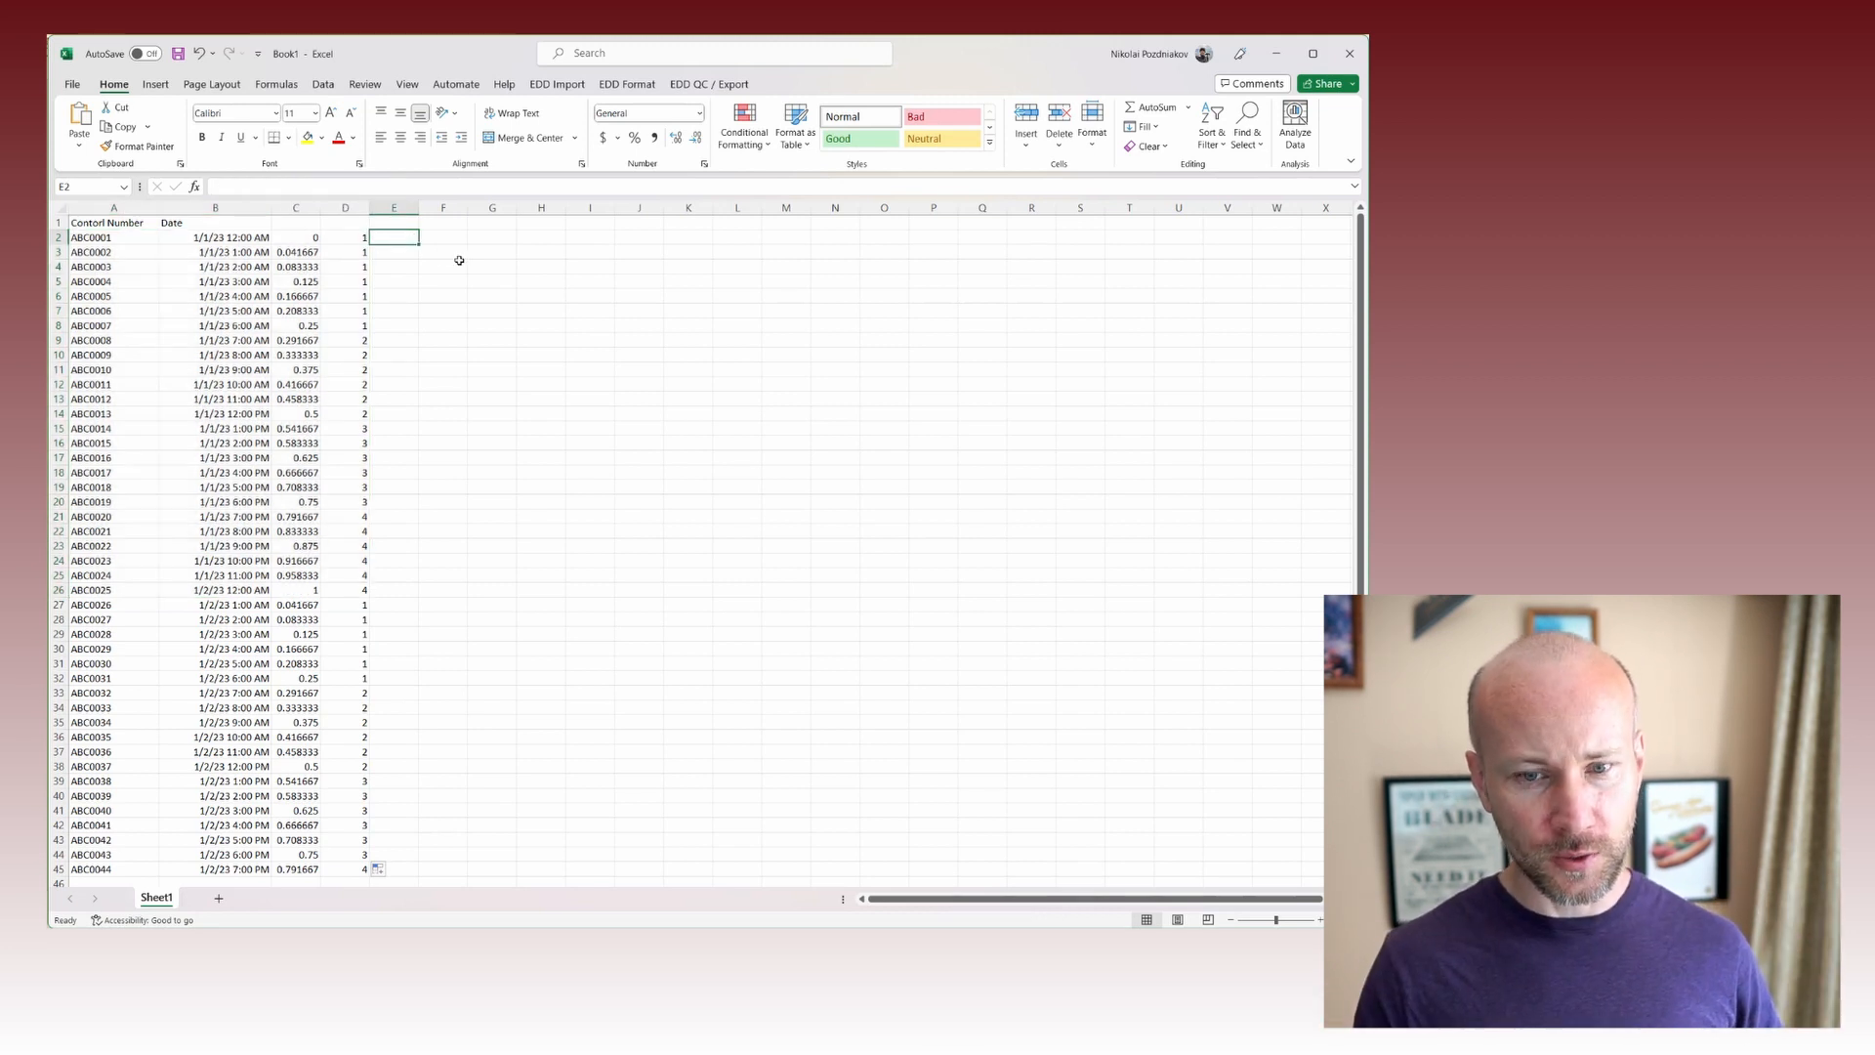
type("=tex")
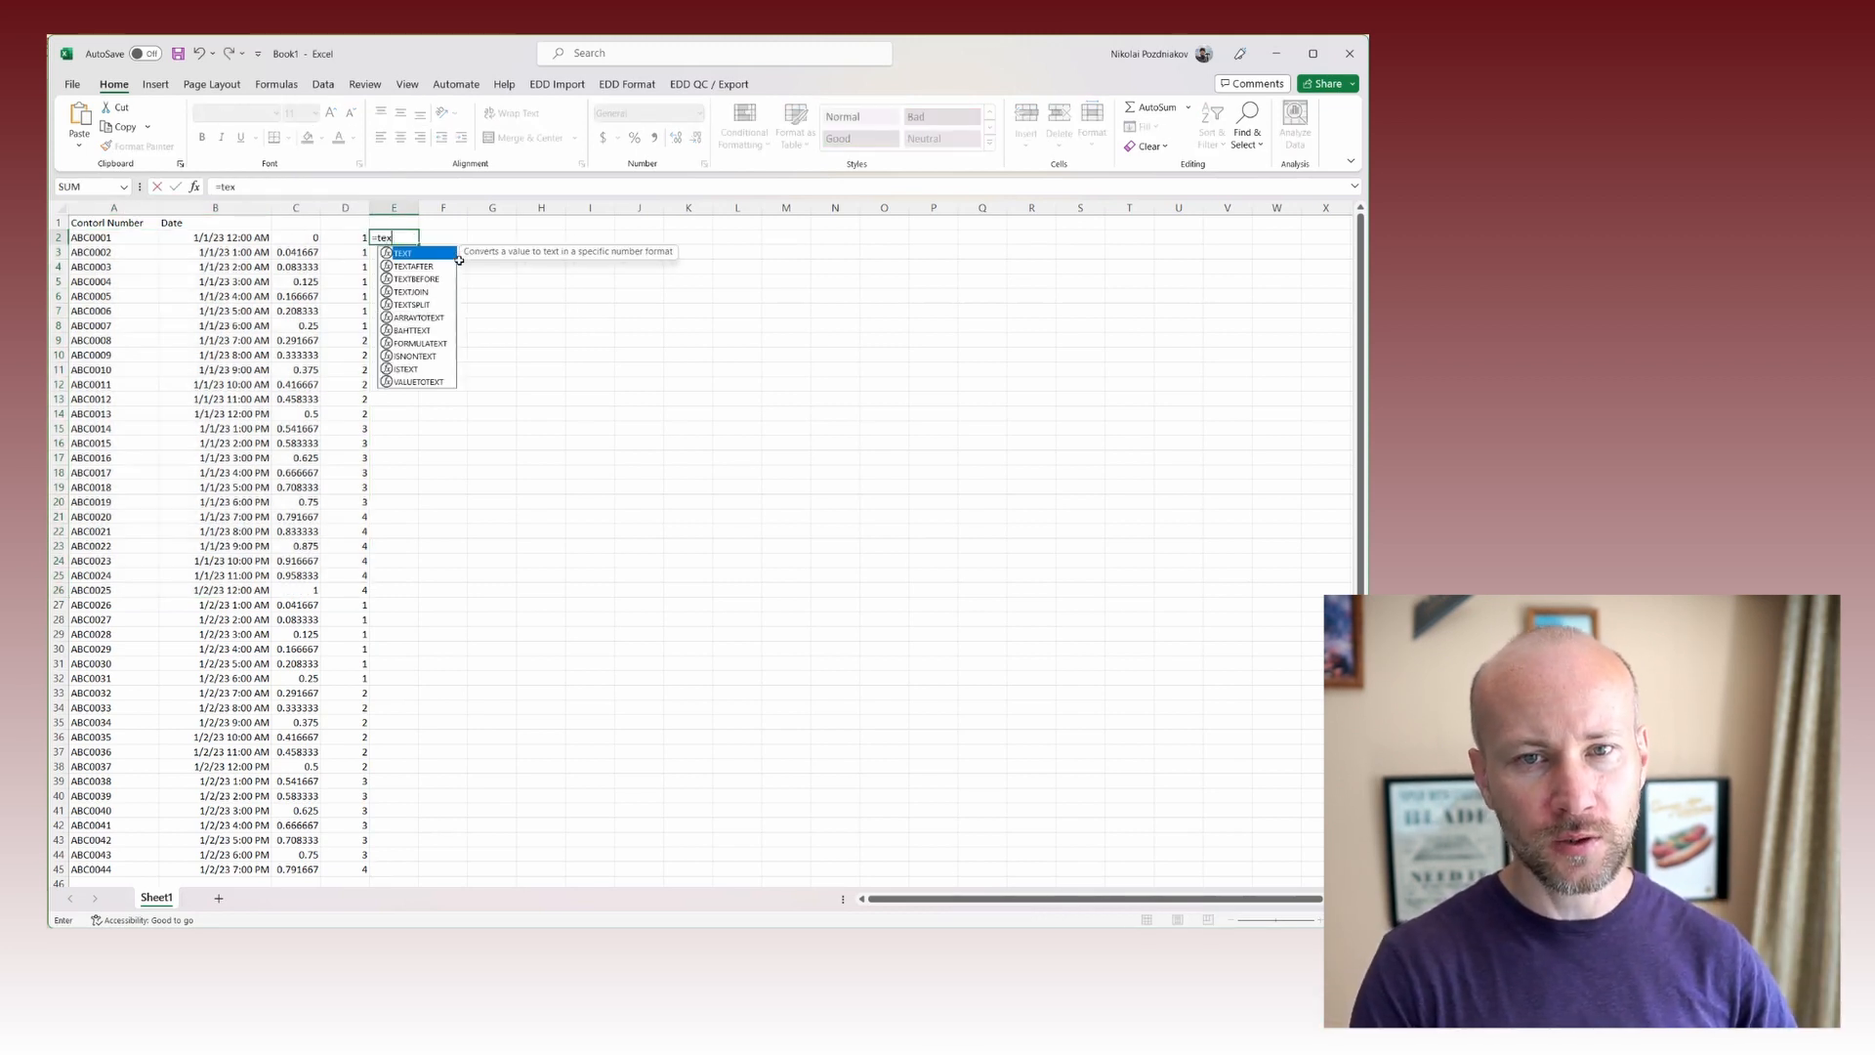
type("t(b")
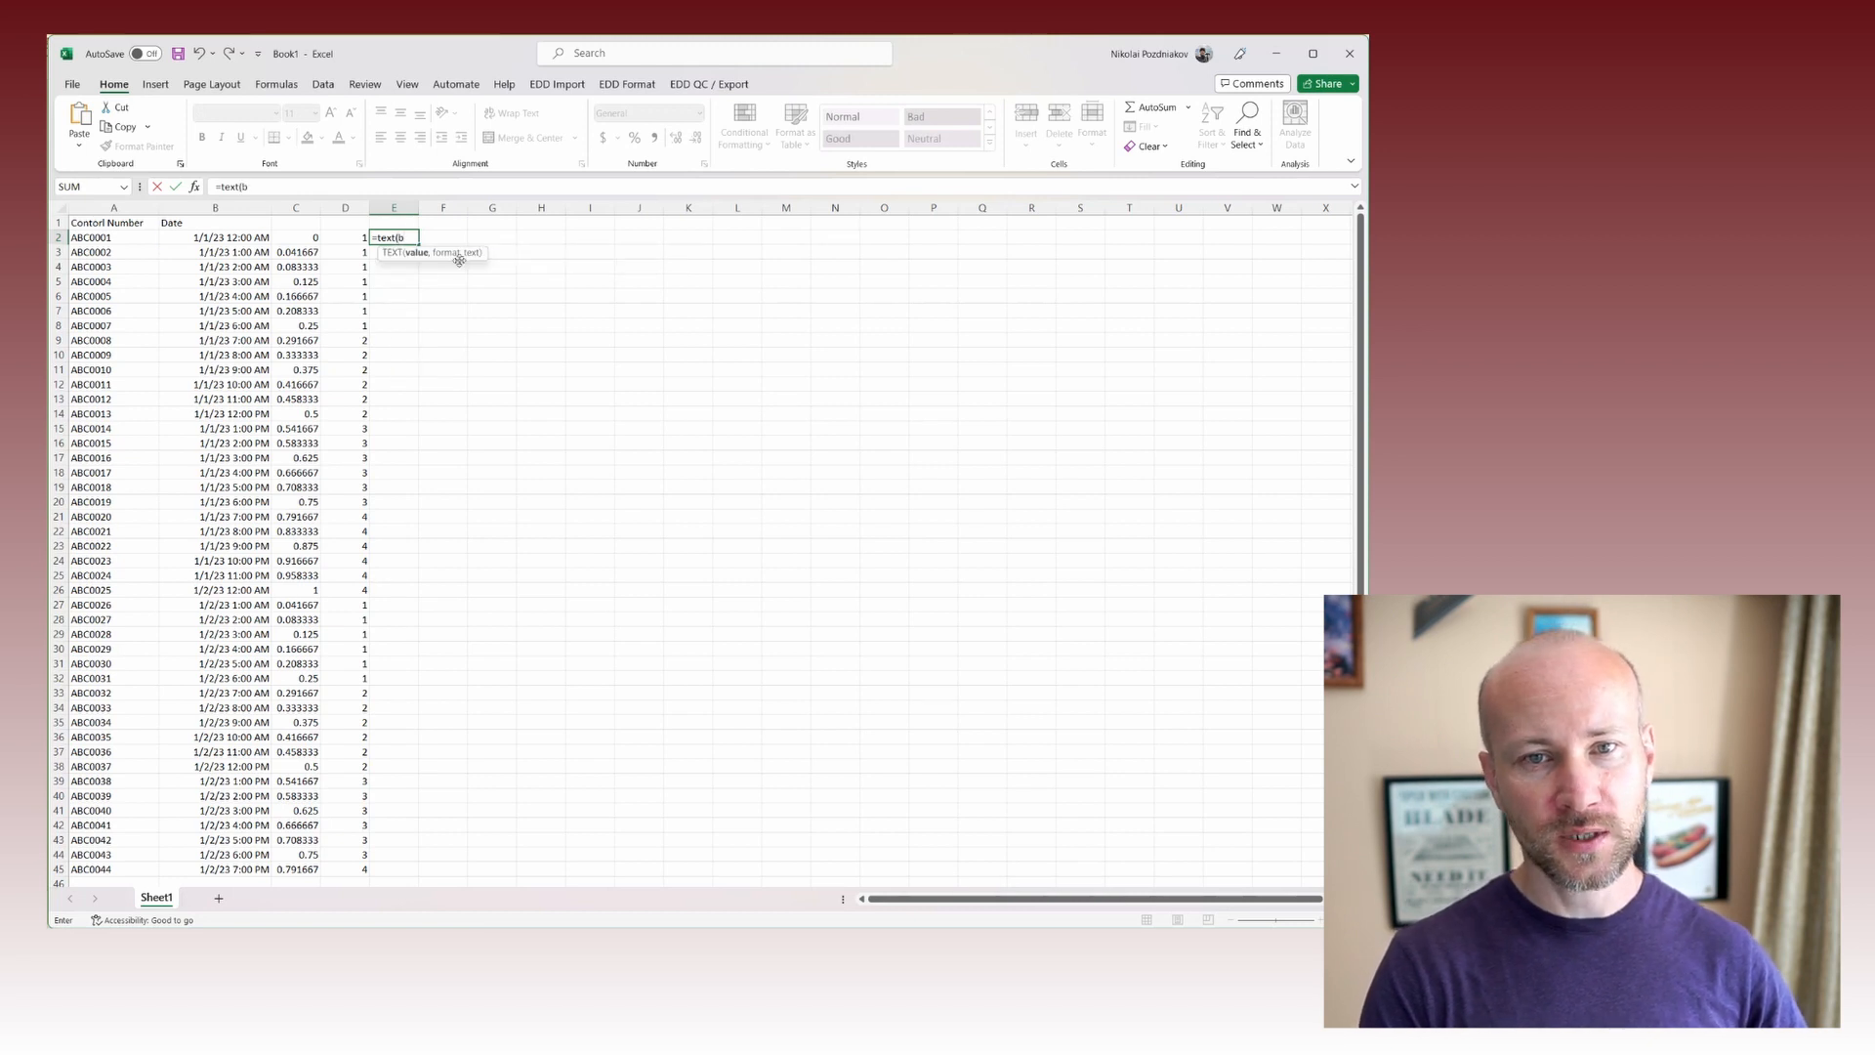
type("2,\"yyyy-mm-dd")
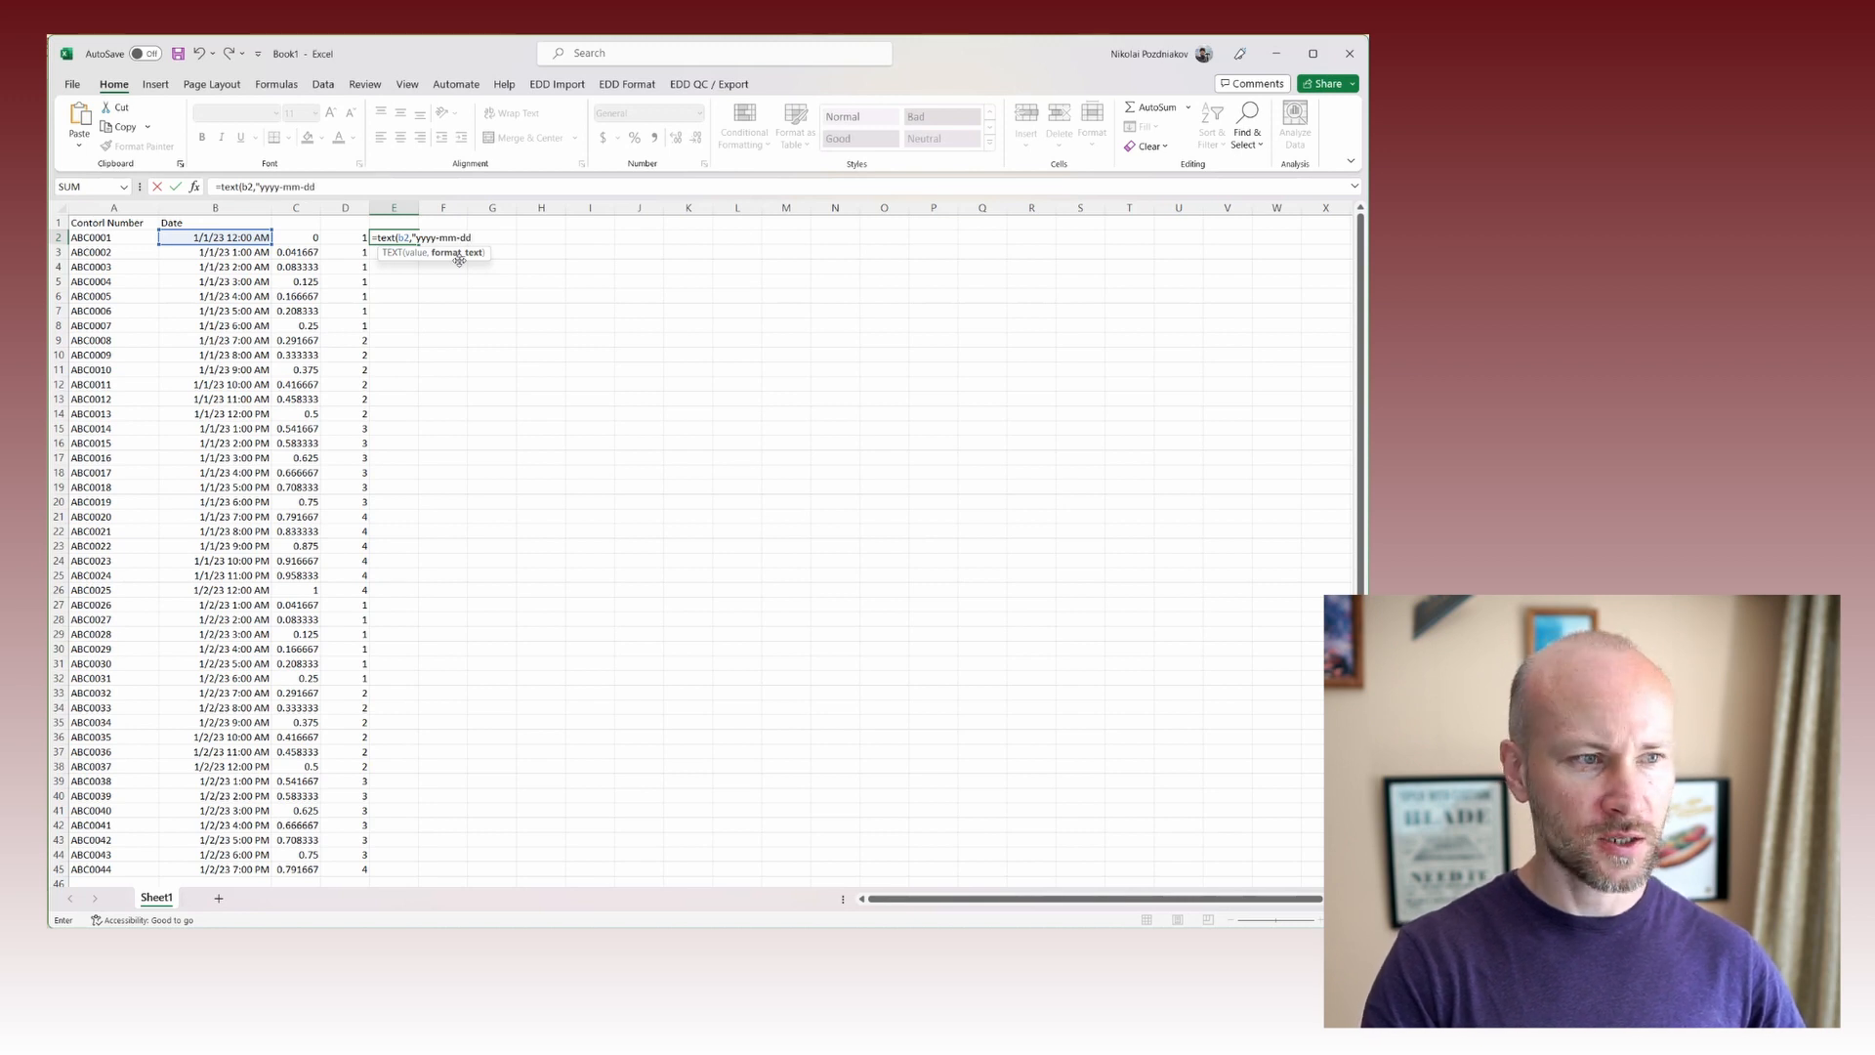
key("Return")
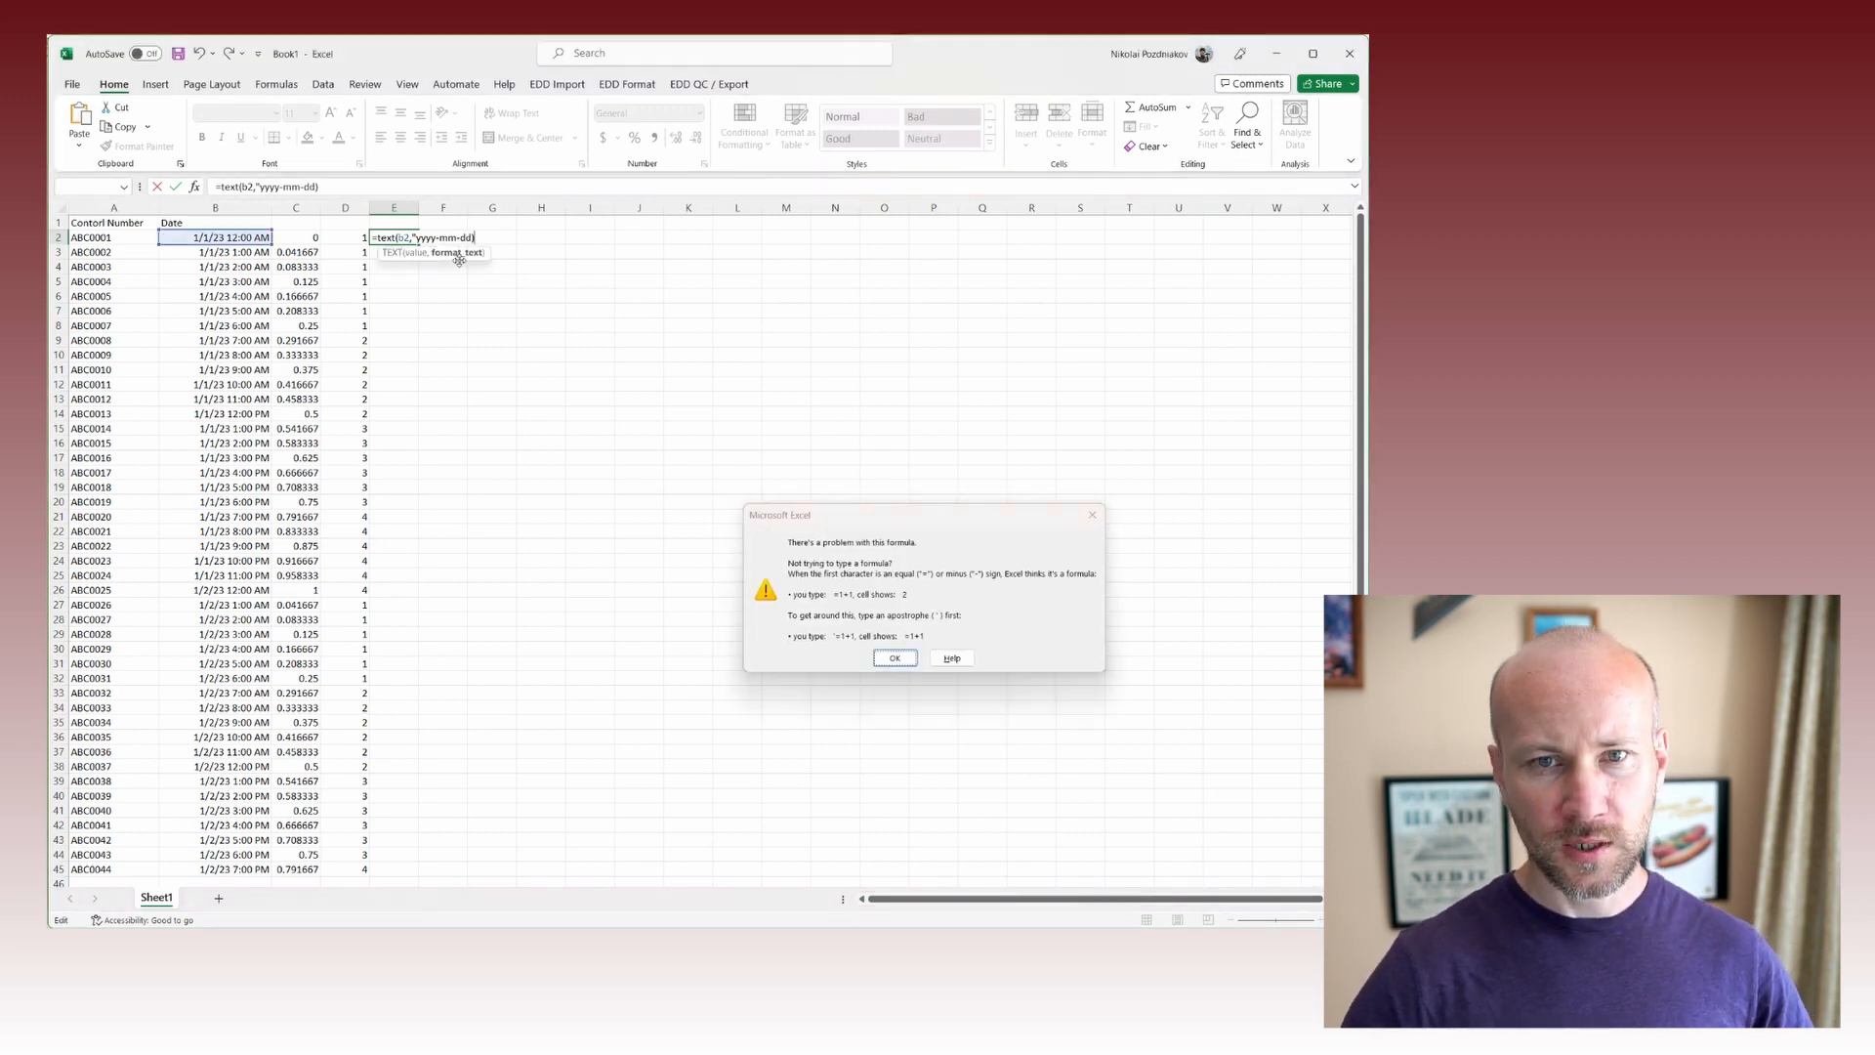
key("Return")
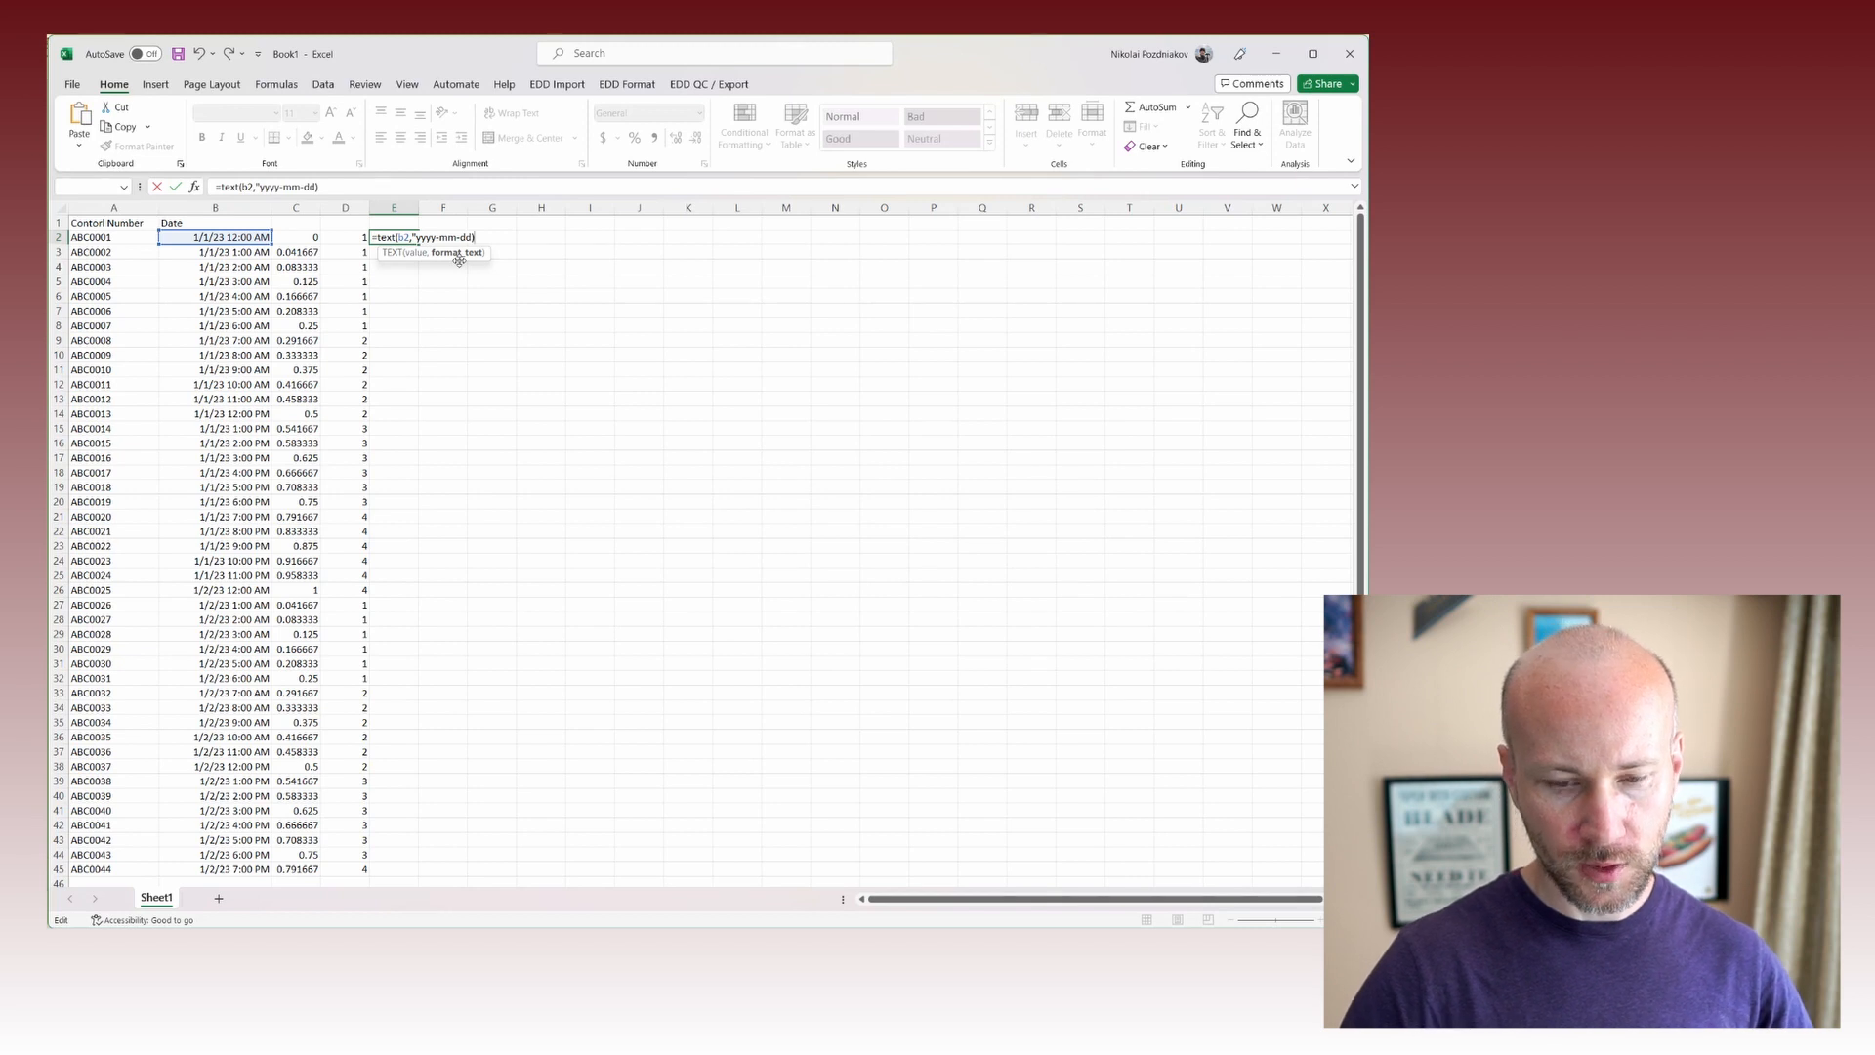
key("Return")
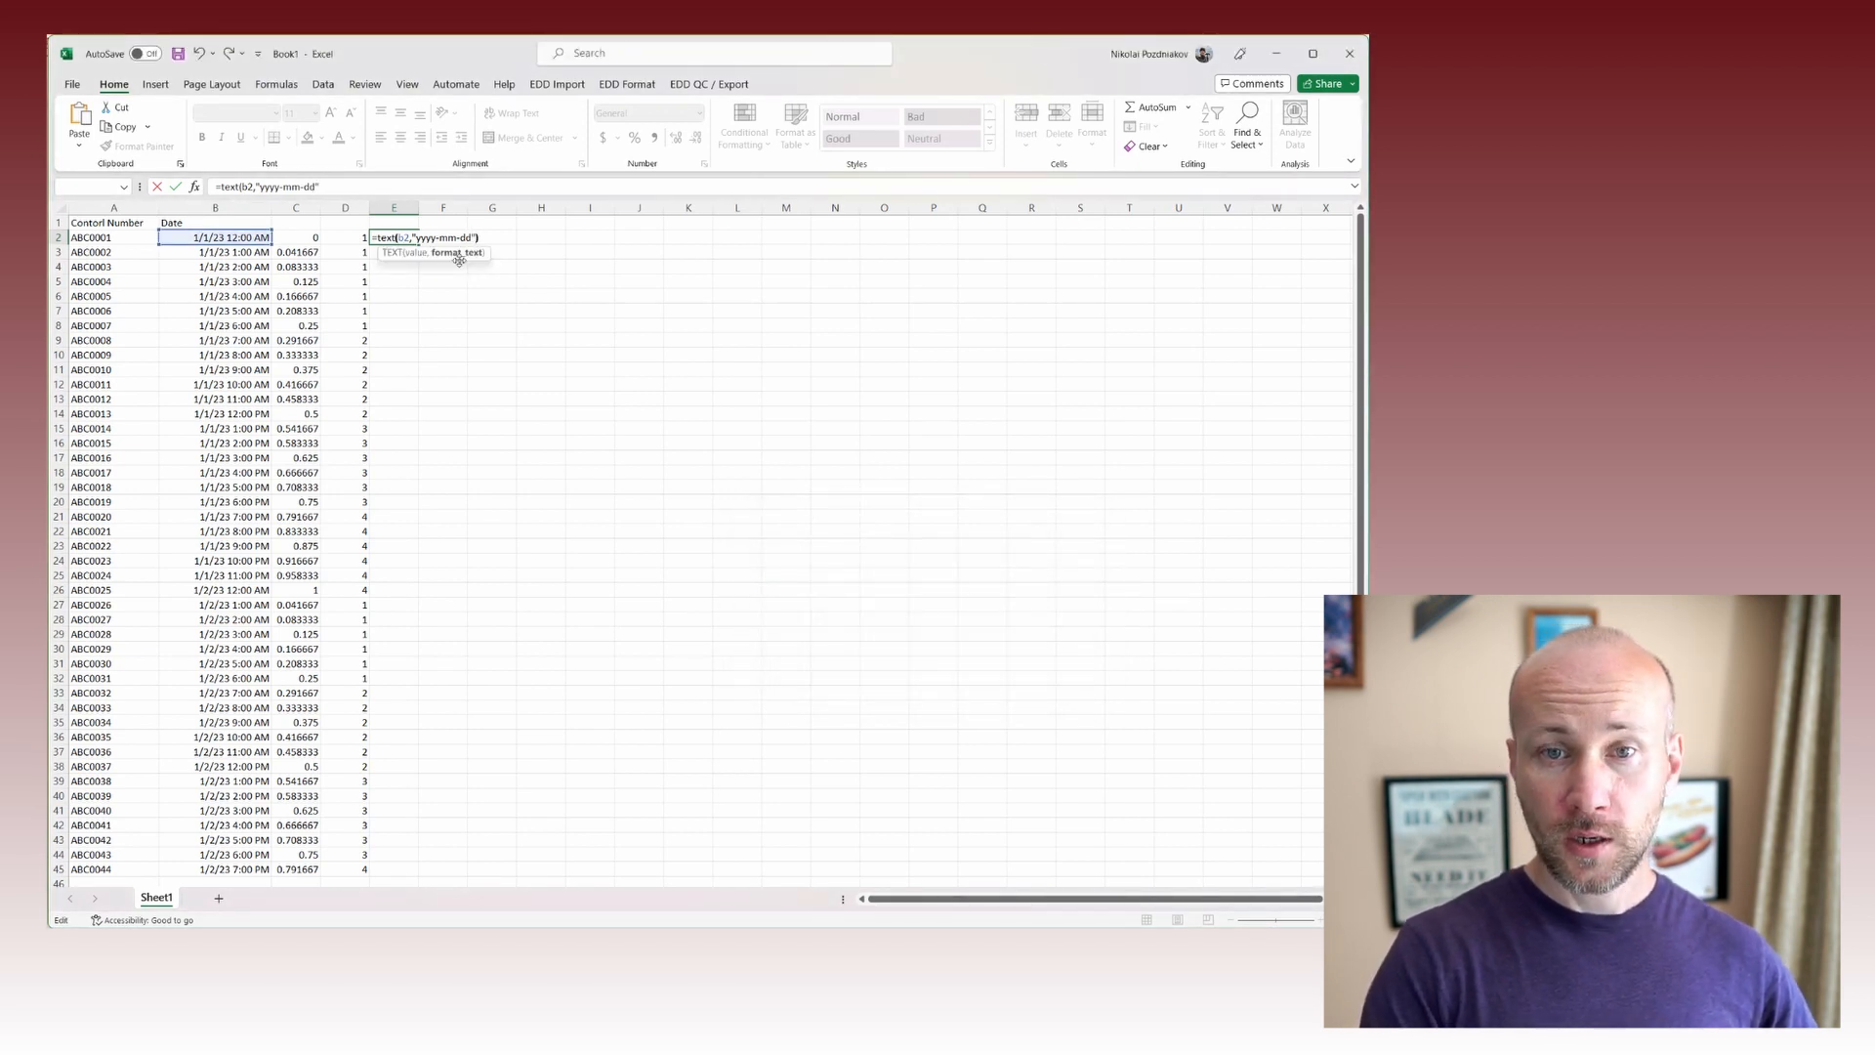
key("Return")
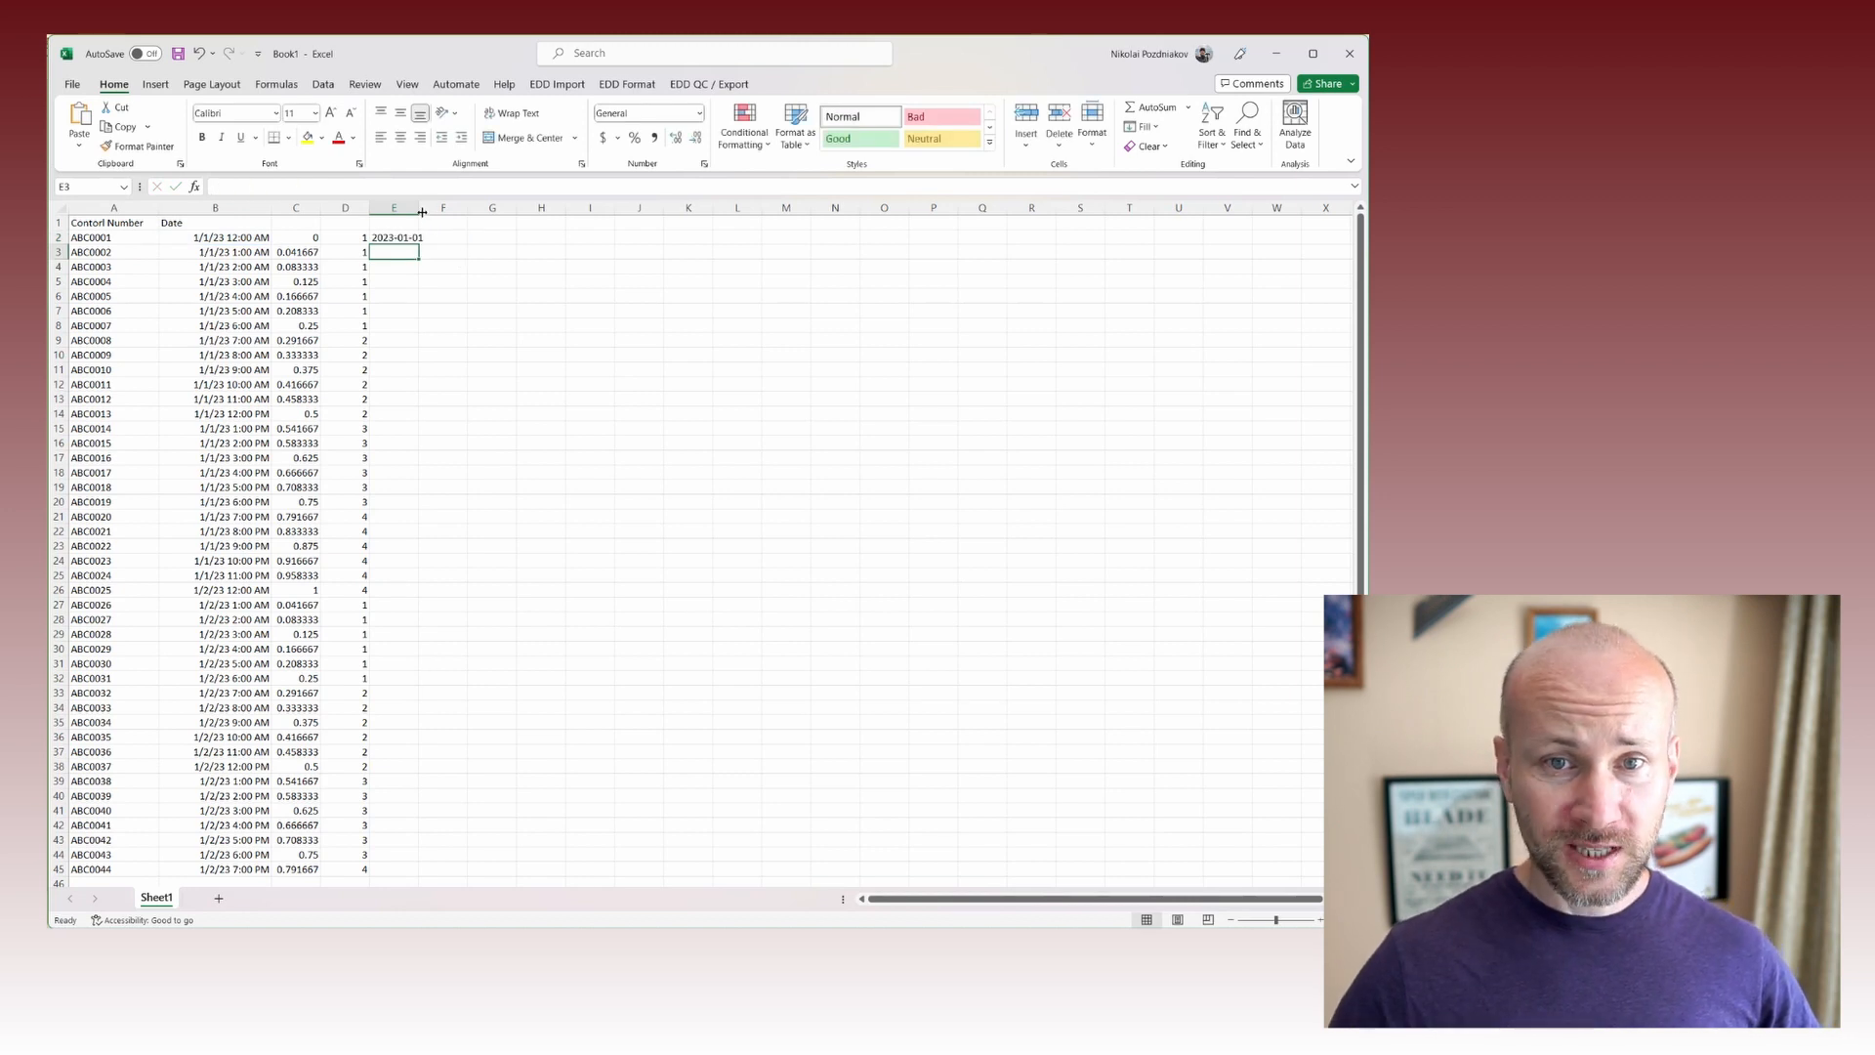
left_click_drag(422, 212, 464, 212)
Extend the E2 formula with & " - Part" & TEXT(D2,"00") to append the two-digit part number to the date.
left_click(434, 237)
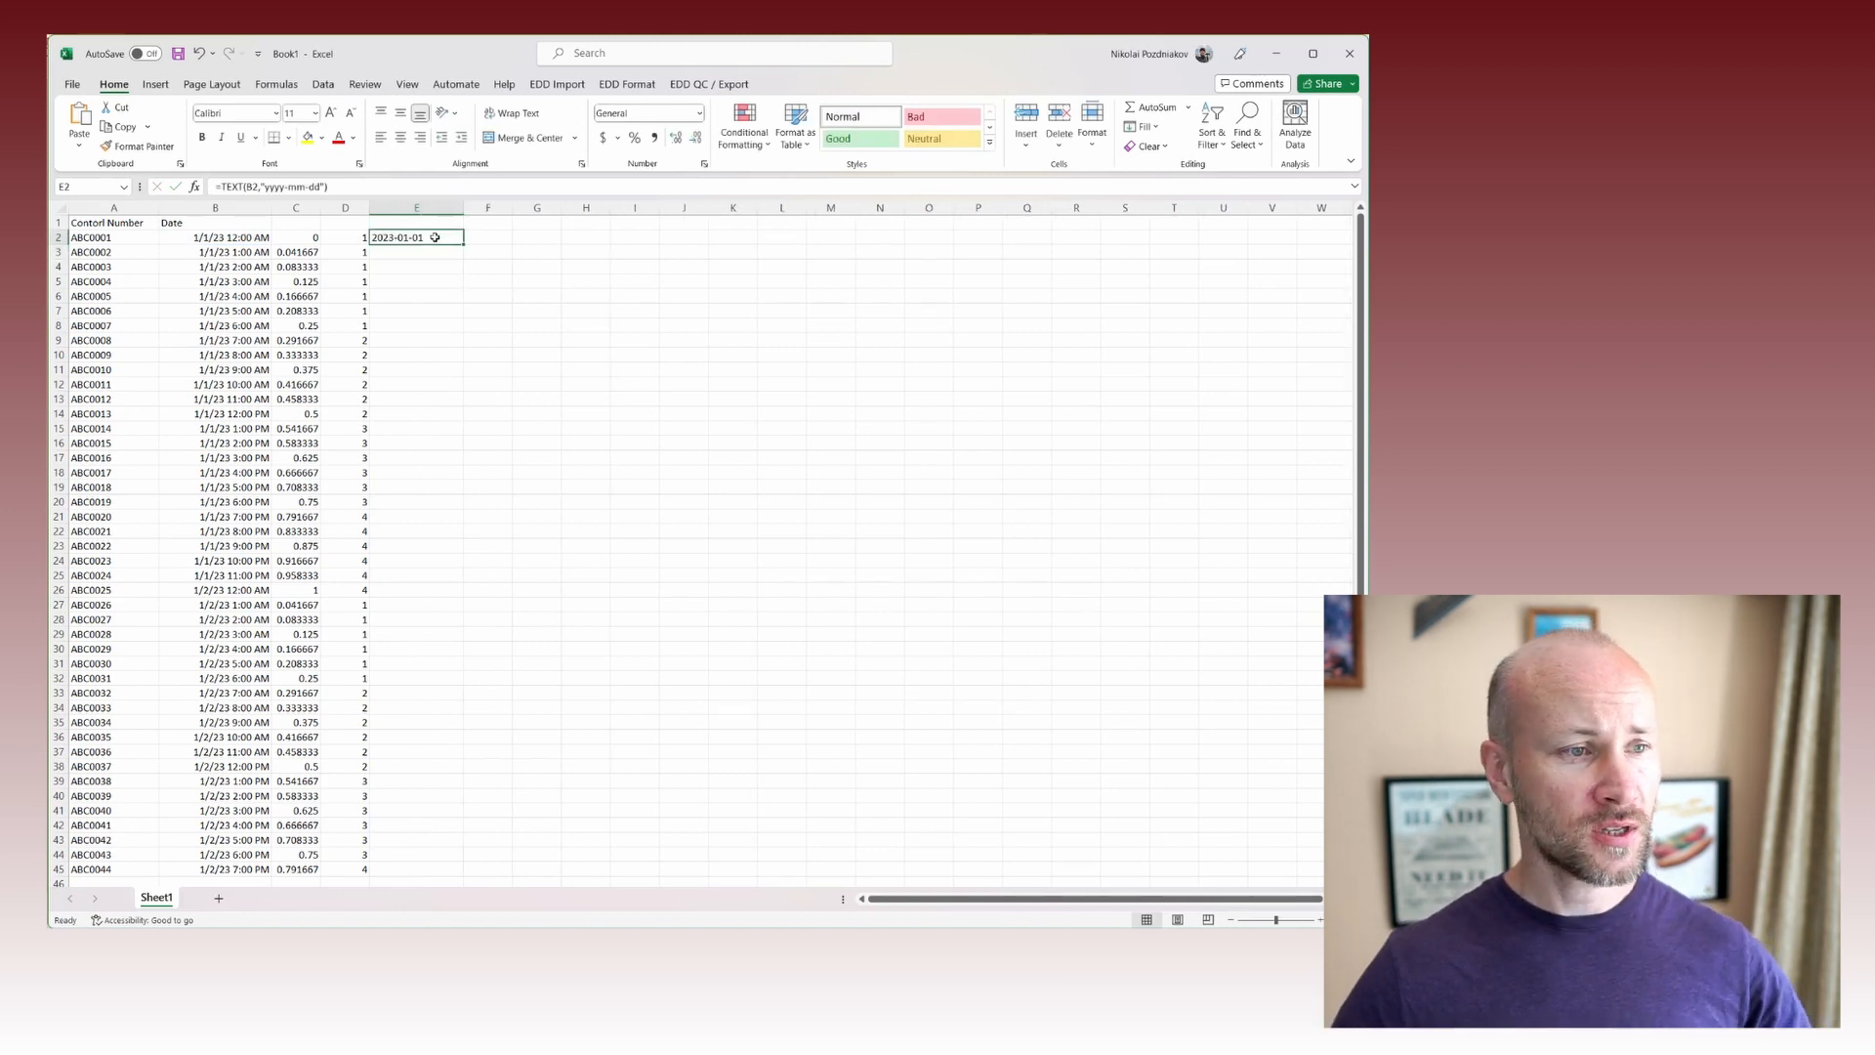
key("F2")
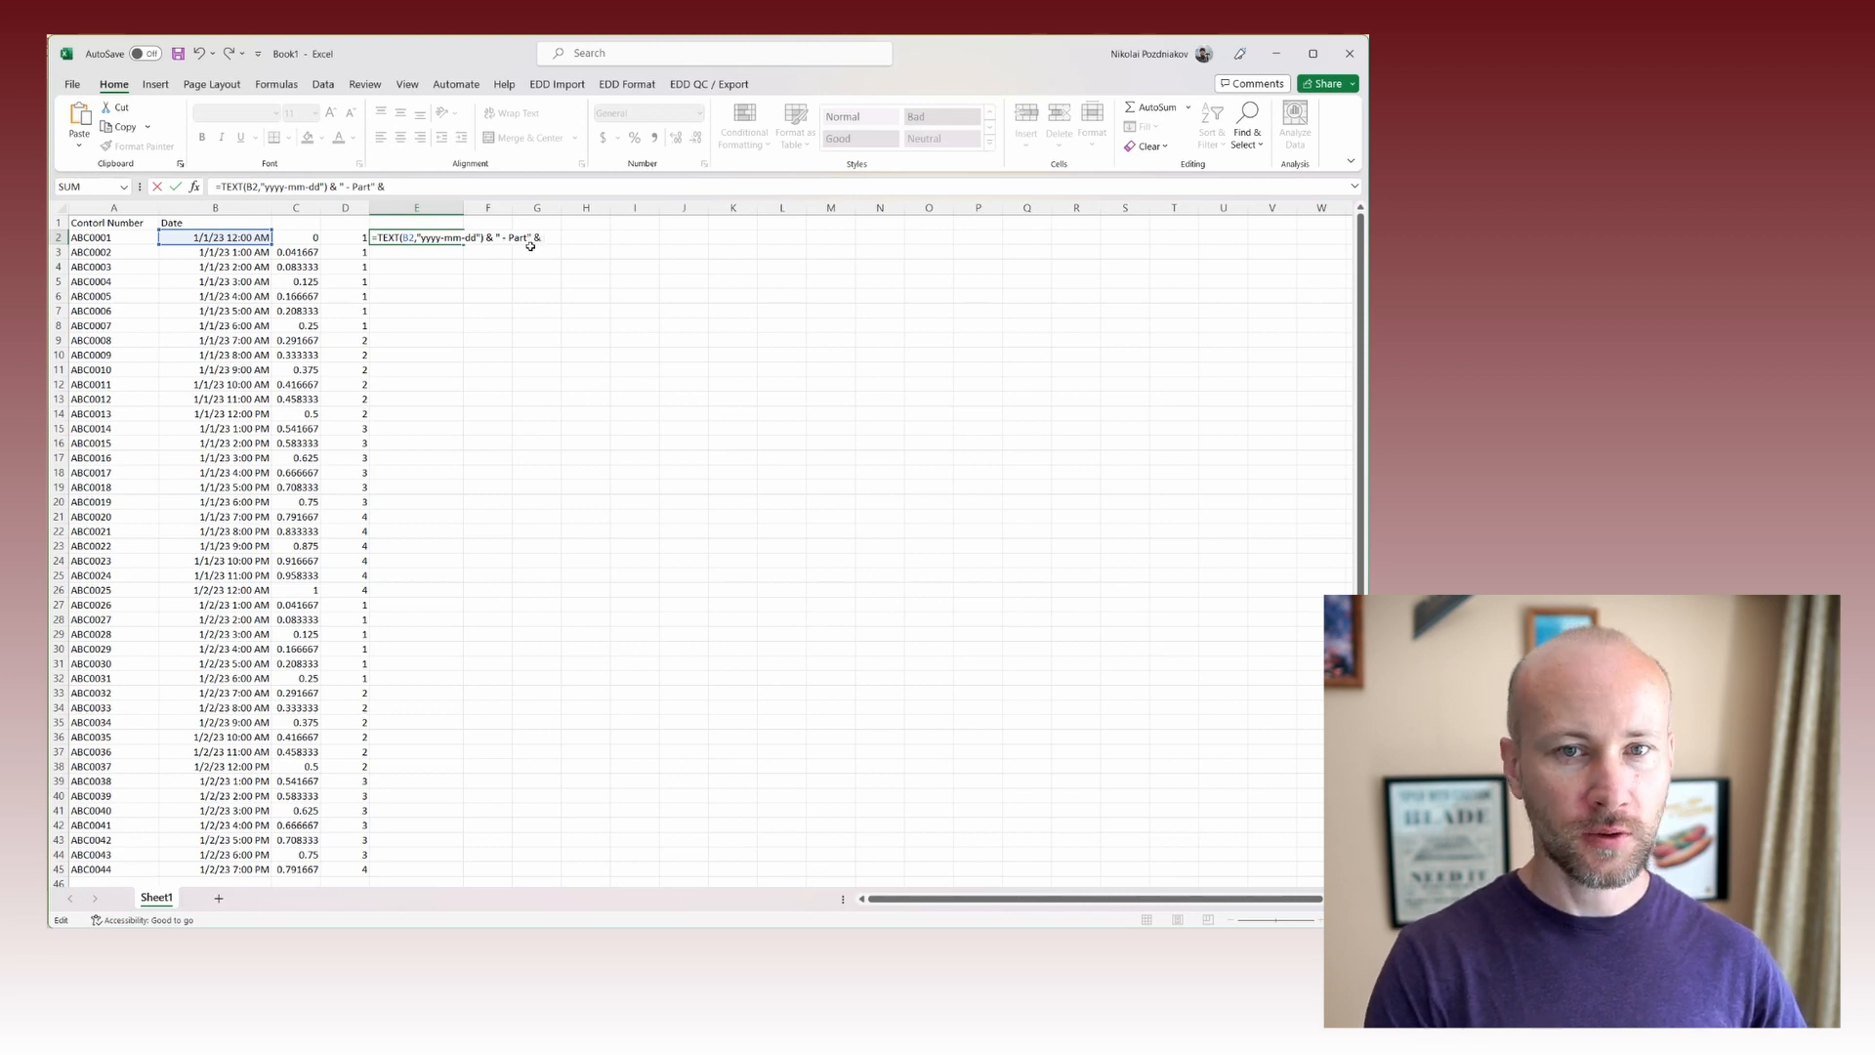
type("text")
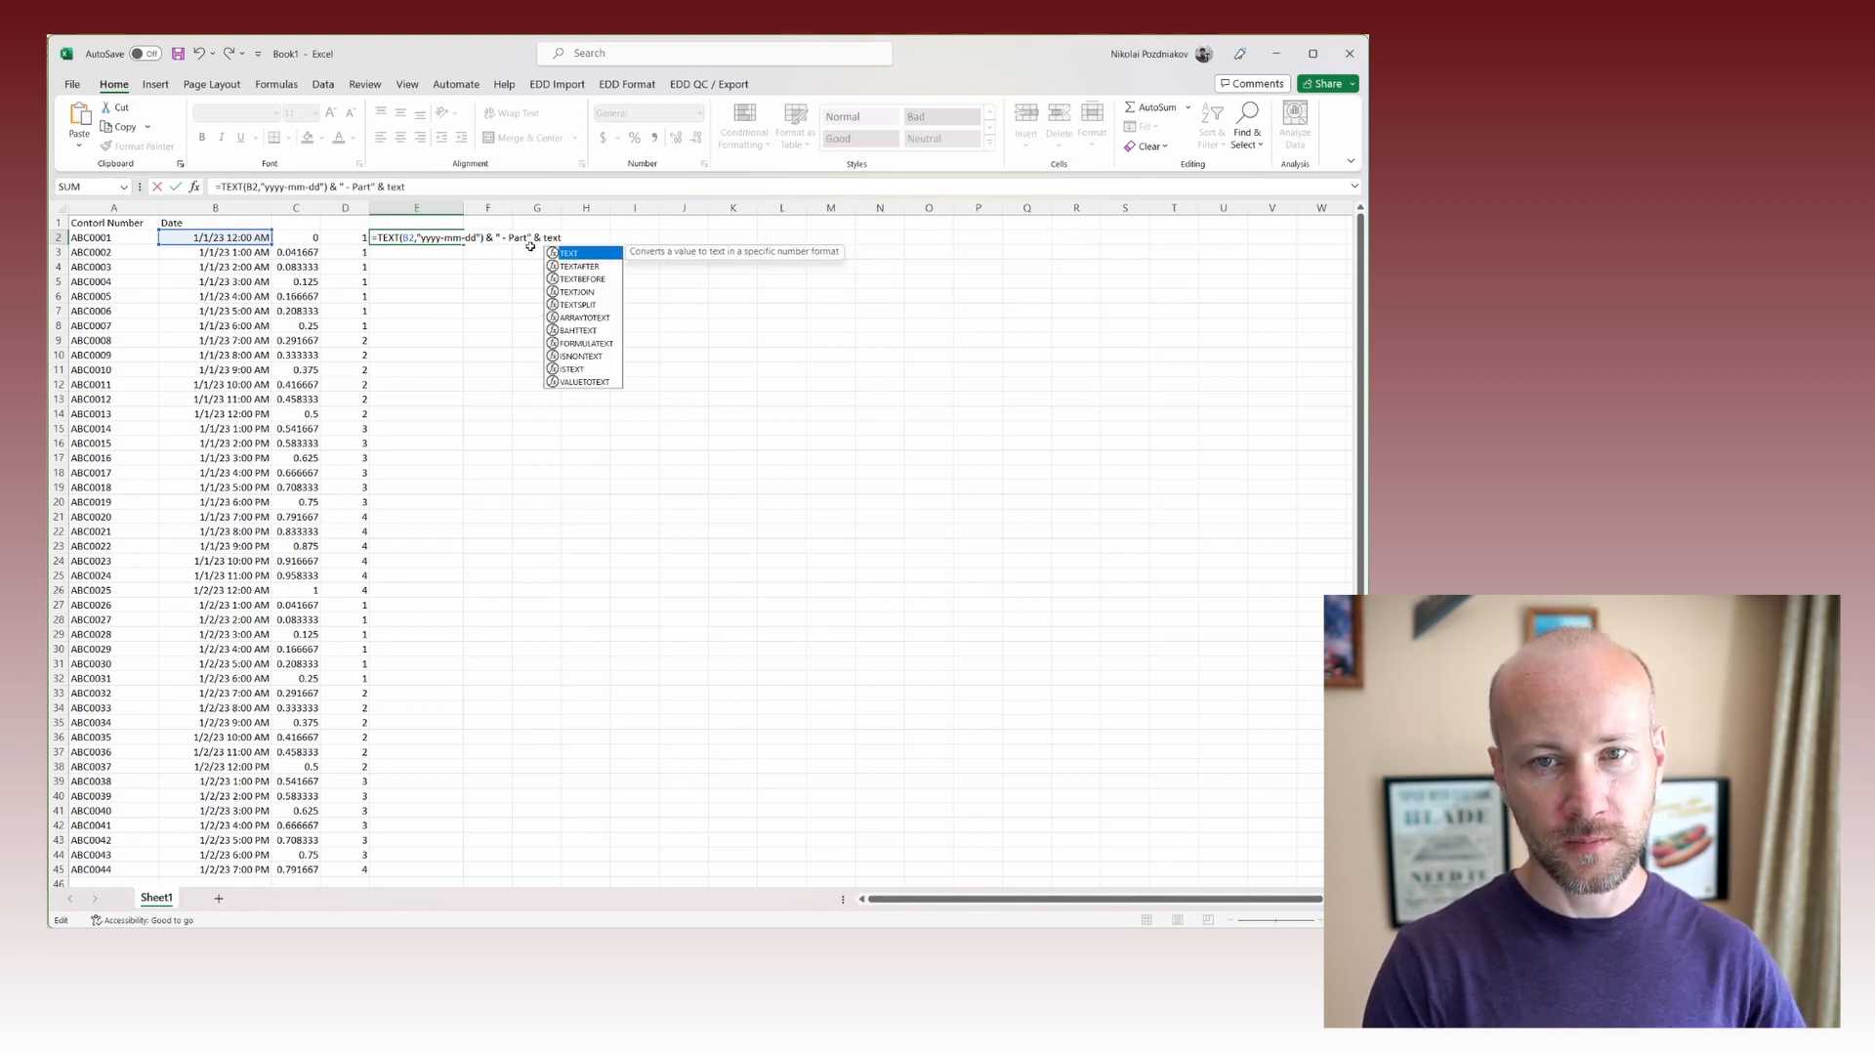
type("(d2")
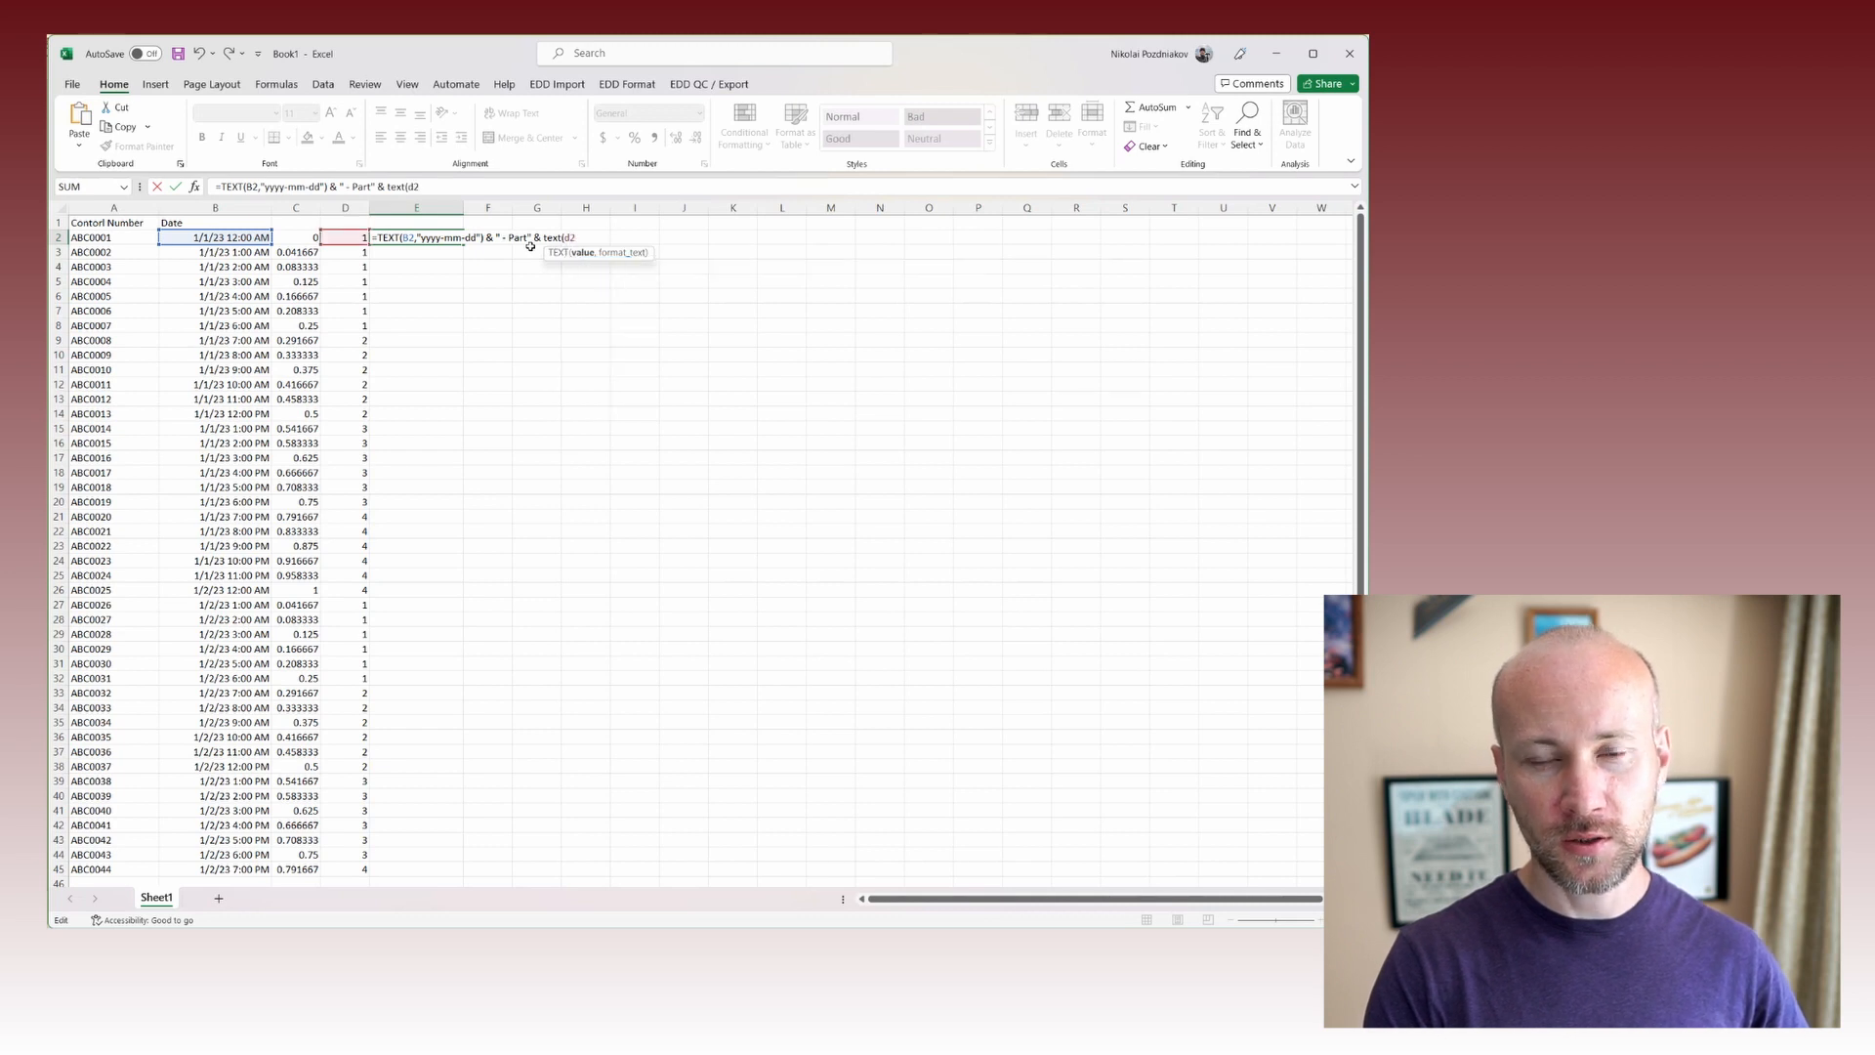
type(",\"00\"")
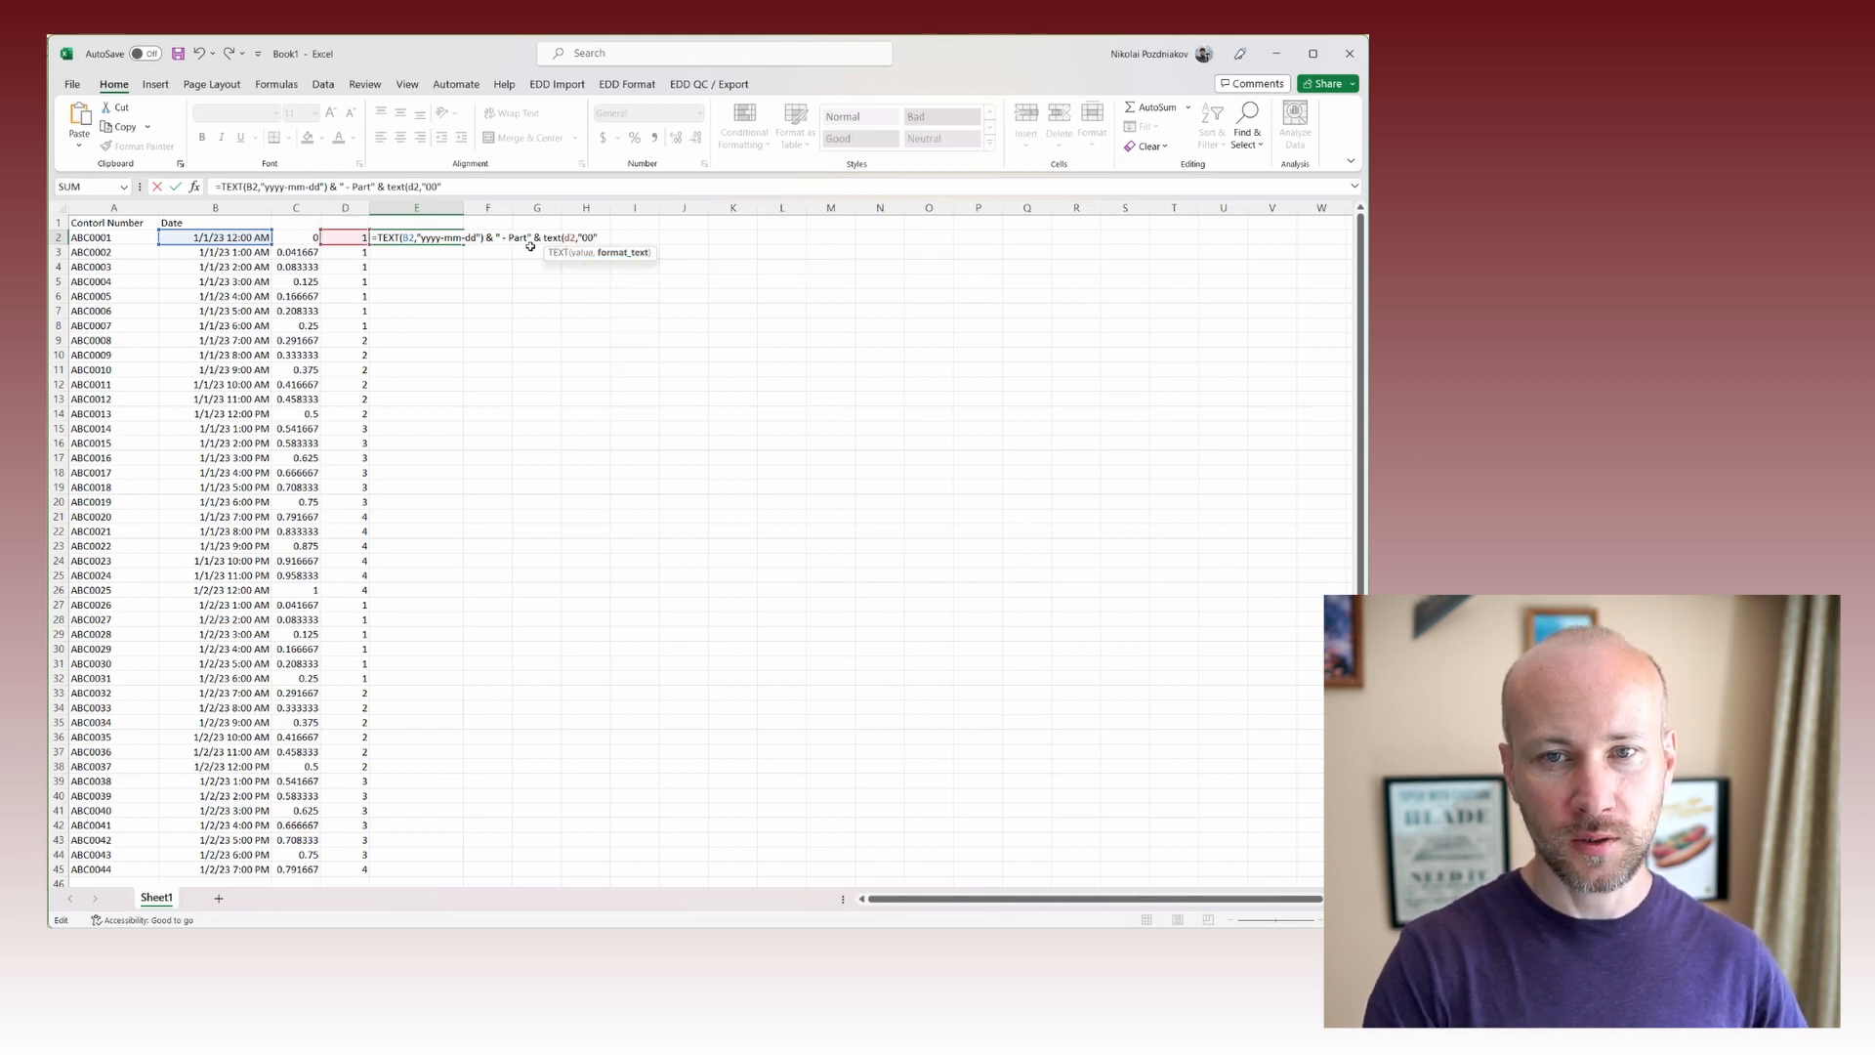
type(")")
key("Return")
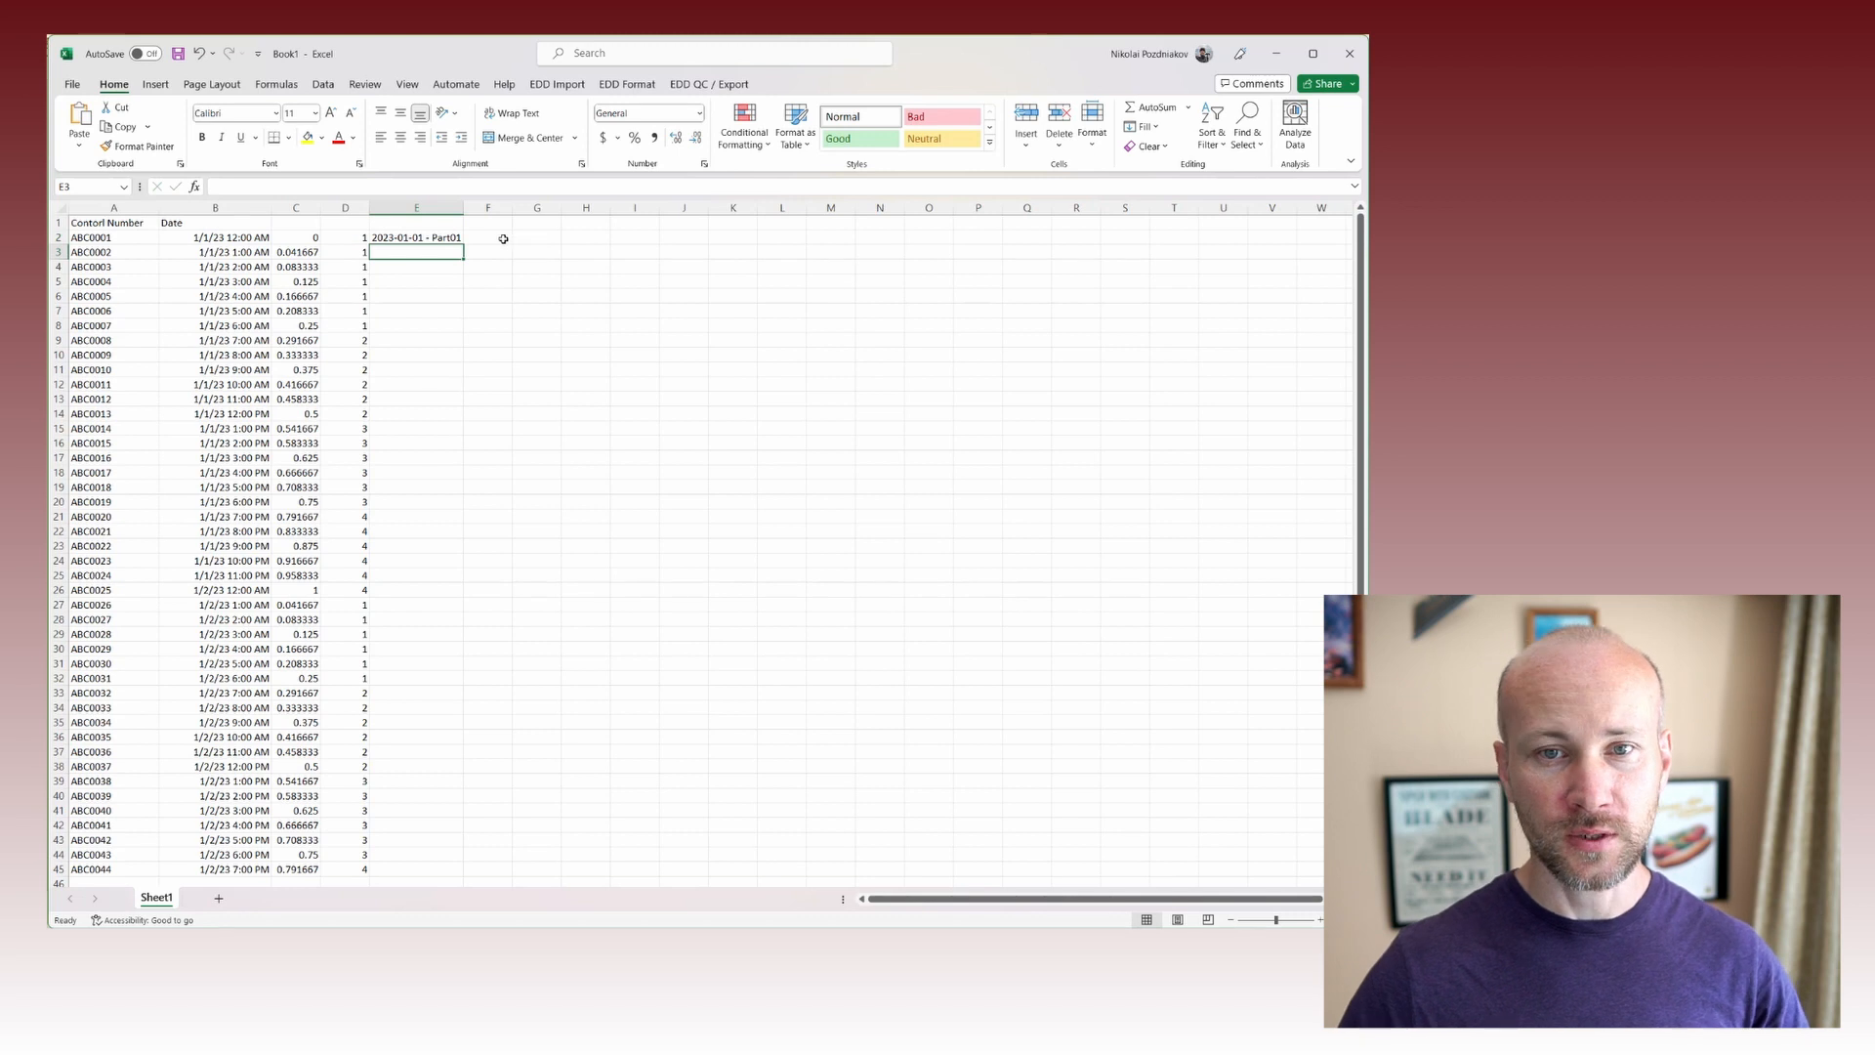
Widen column E slightly and fill the date-and-part label formula from E2 down to E45.
left_click_drag(459, 208, 472, 209)
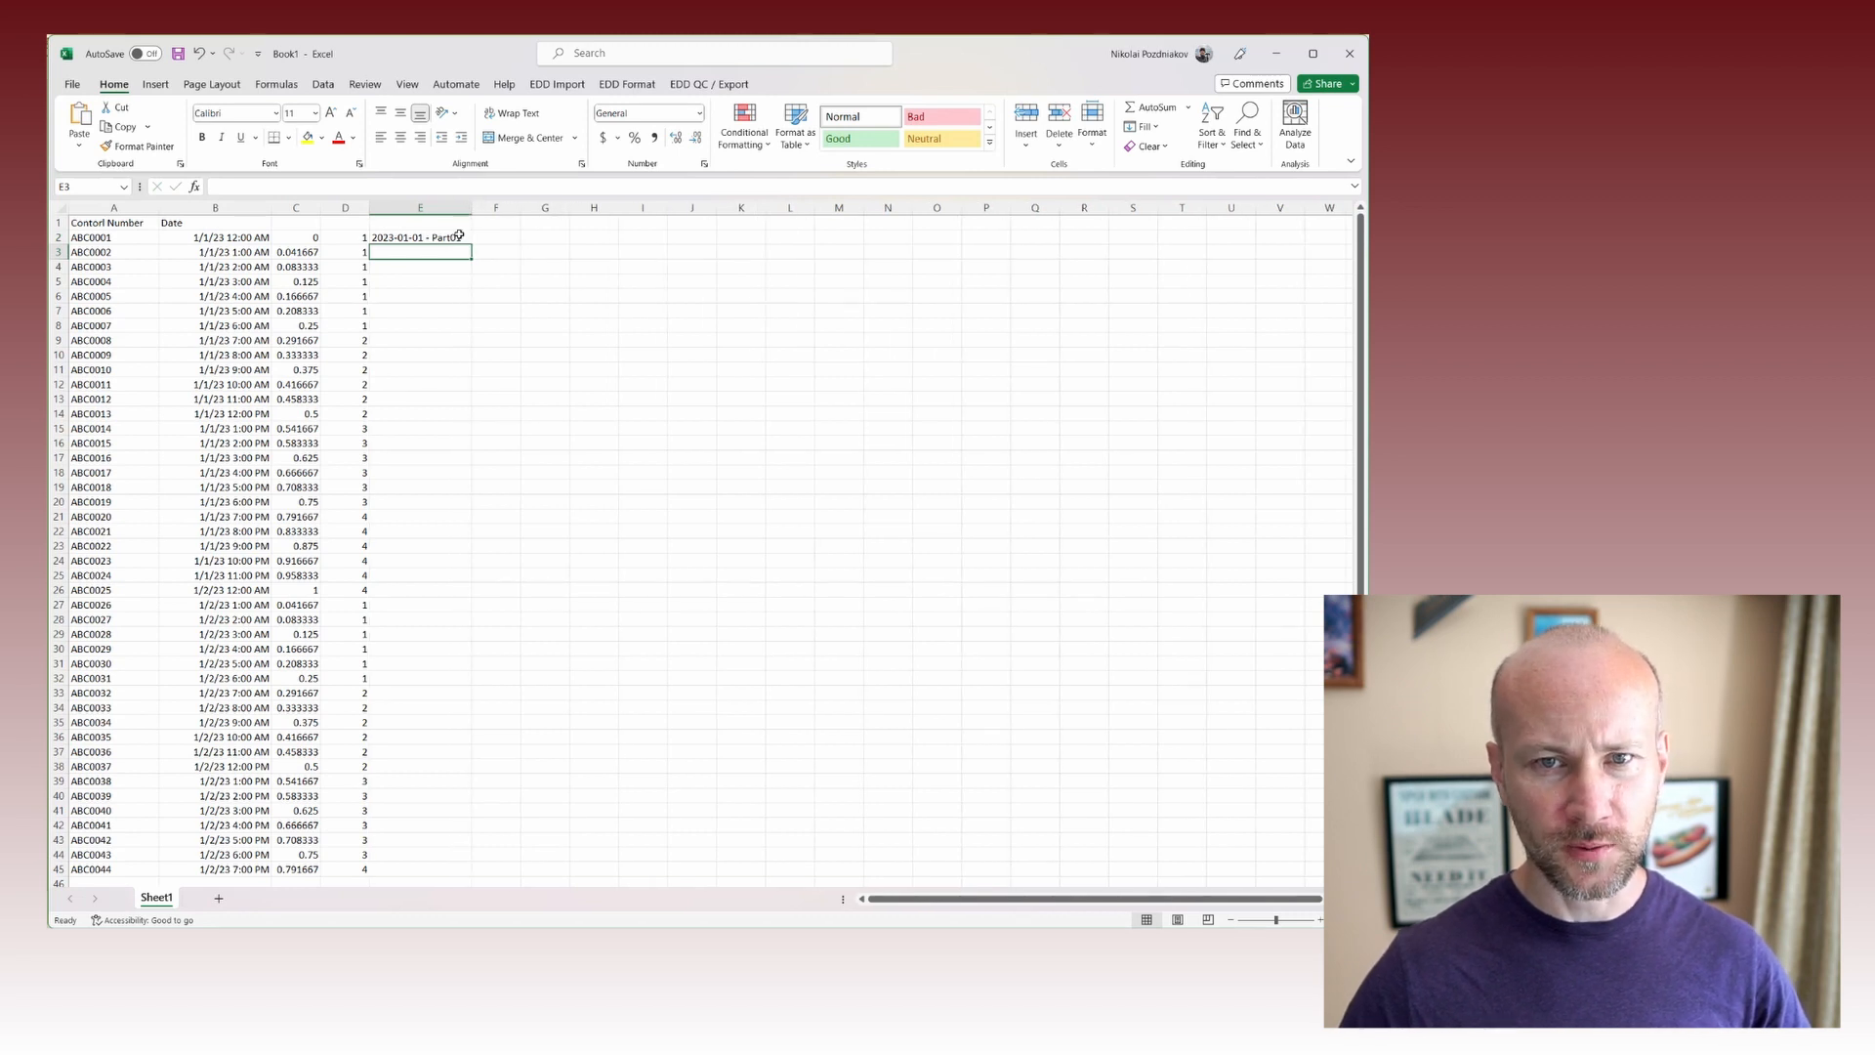
left_click(461, 237)
double_click(470, 245)
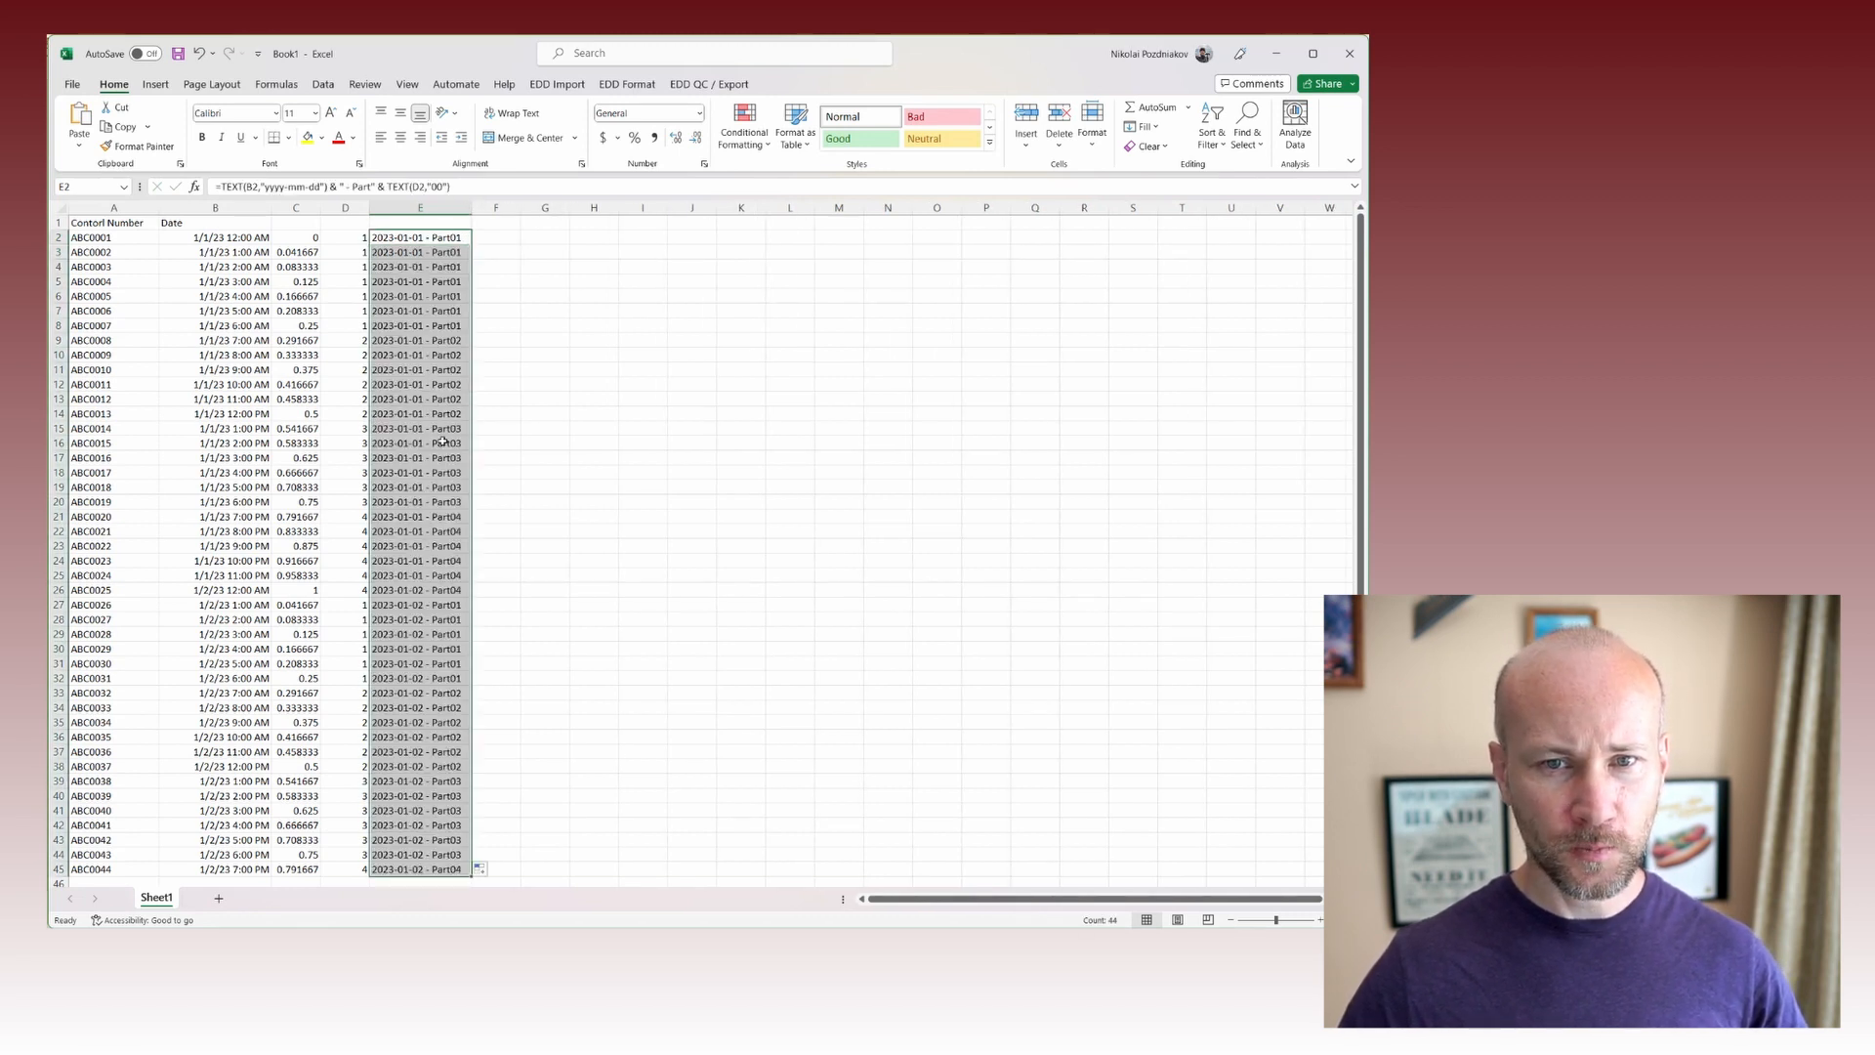
Review the date-and-part labels in E2:E45 across both days.
left_click(420, 442)
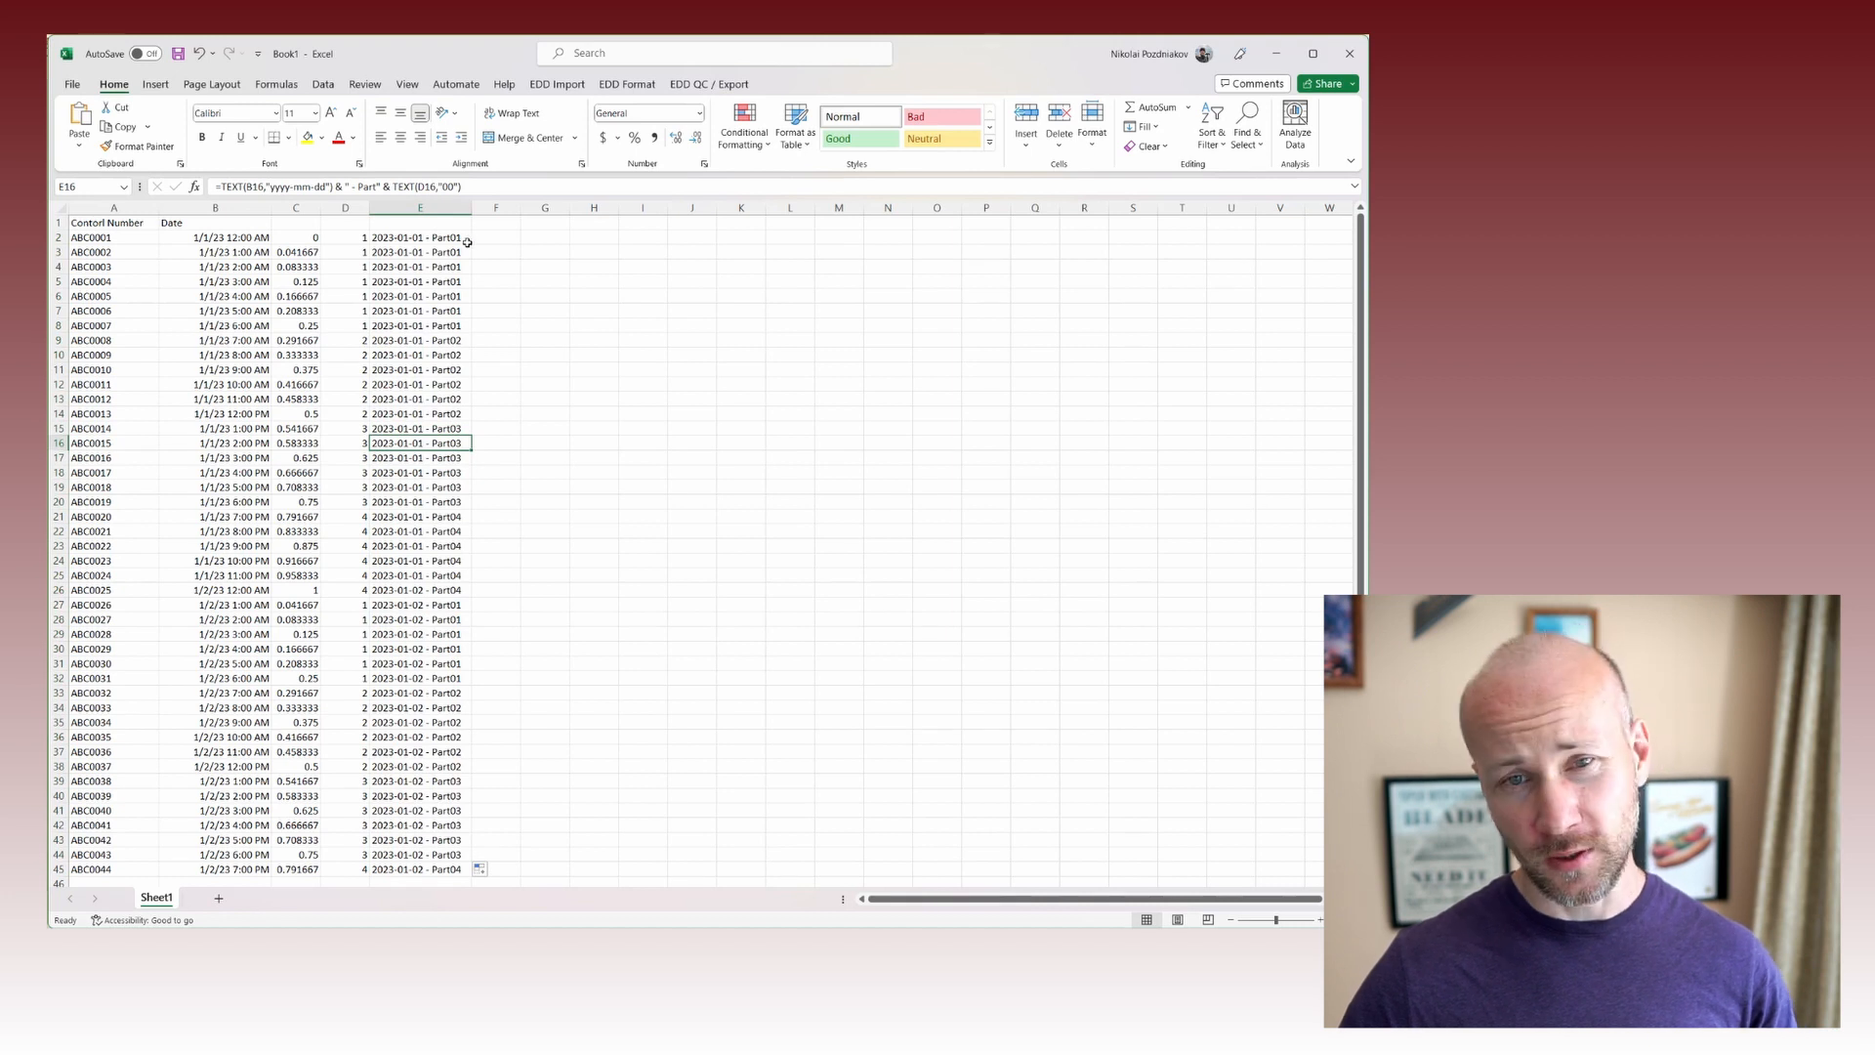
left_click_drag(449, 238, 386, 855)
left_click_drag(400, 576, 400, 649)
left_click(401, 619)
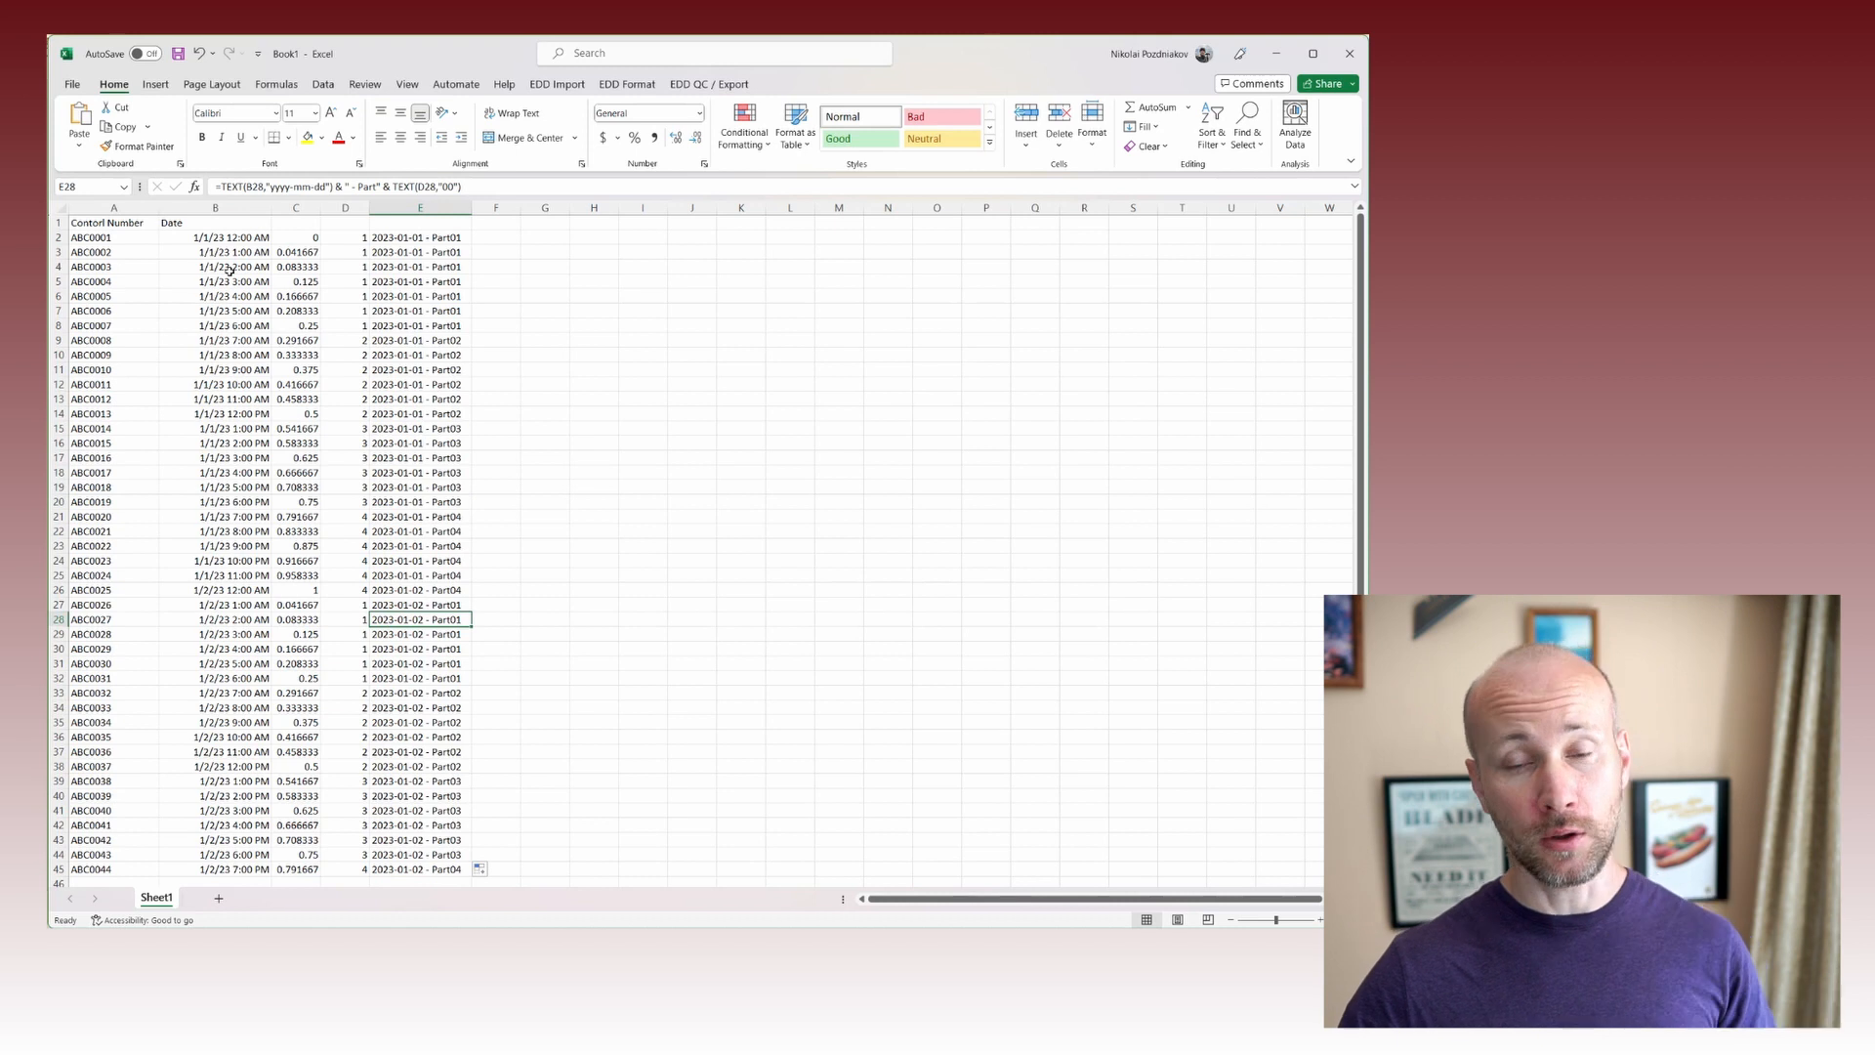
Enter the header Conversation Part in E1 above the date-and-part labels.
left_click(402, 223)
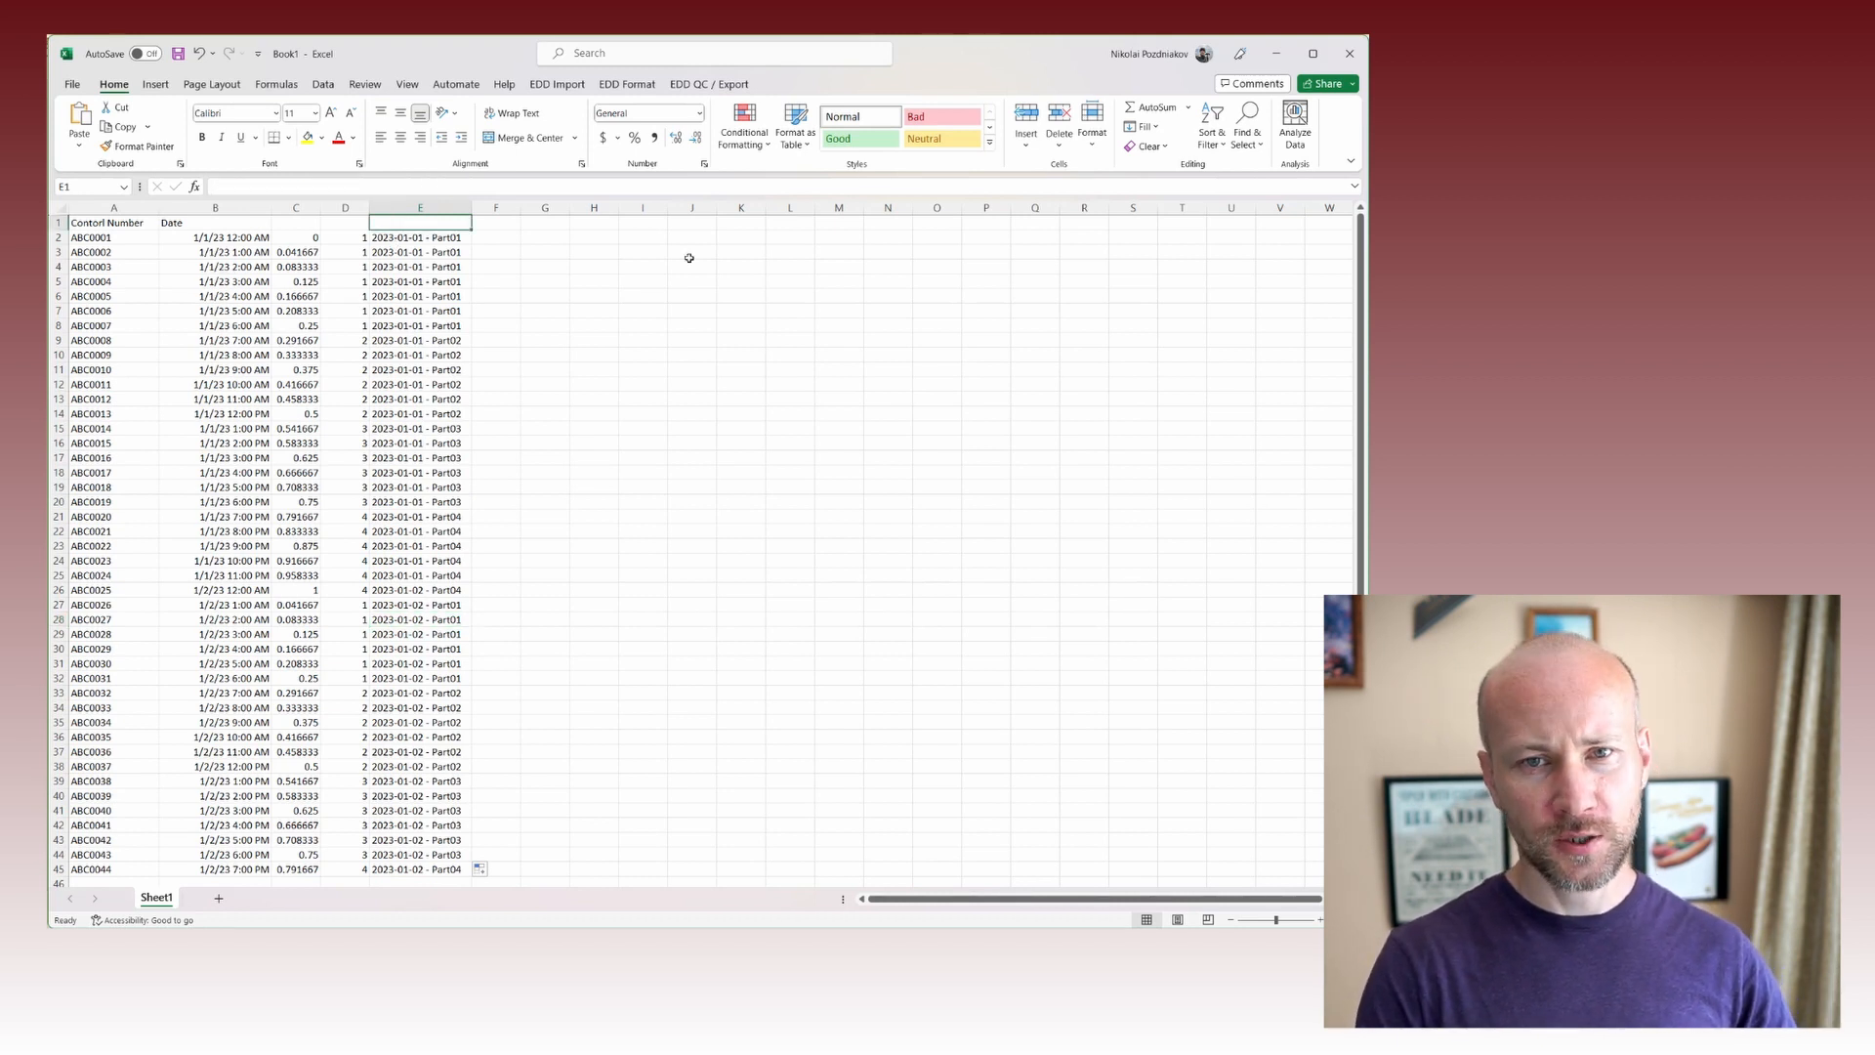
type("Conv")
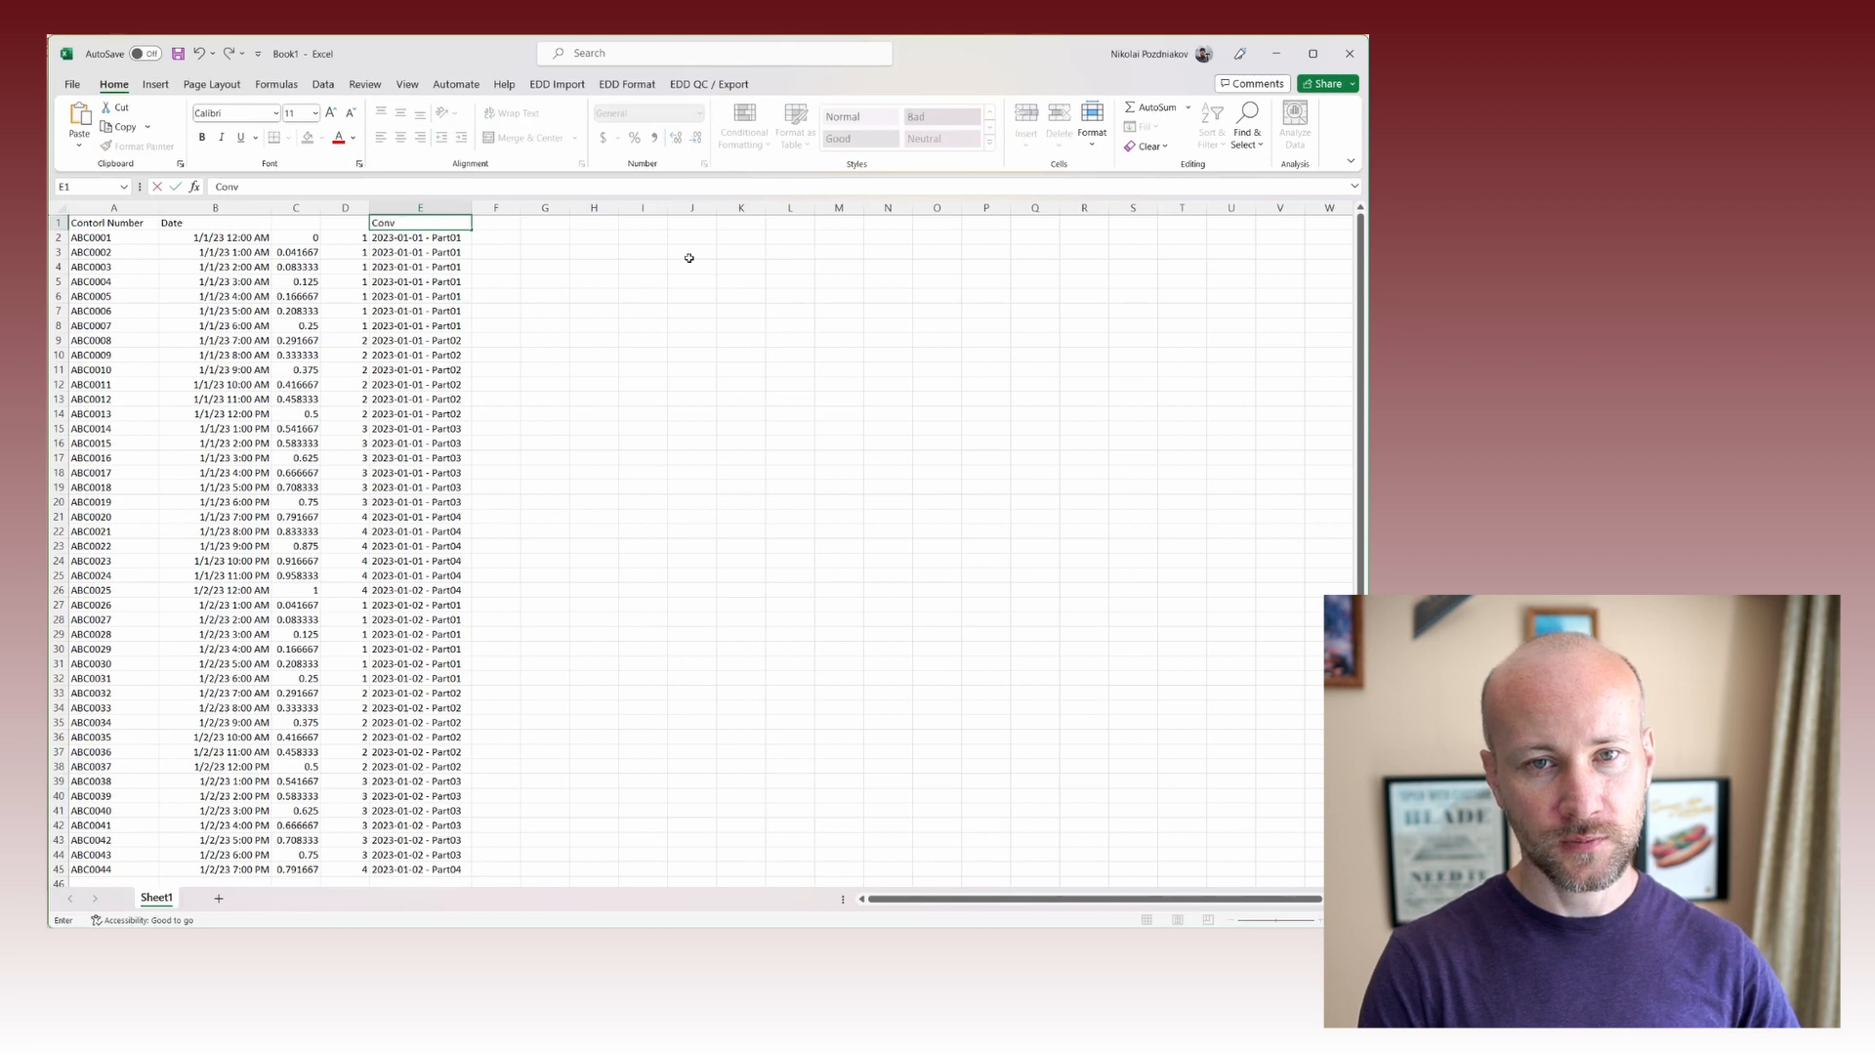
type("ersation Part")
key("Return")
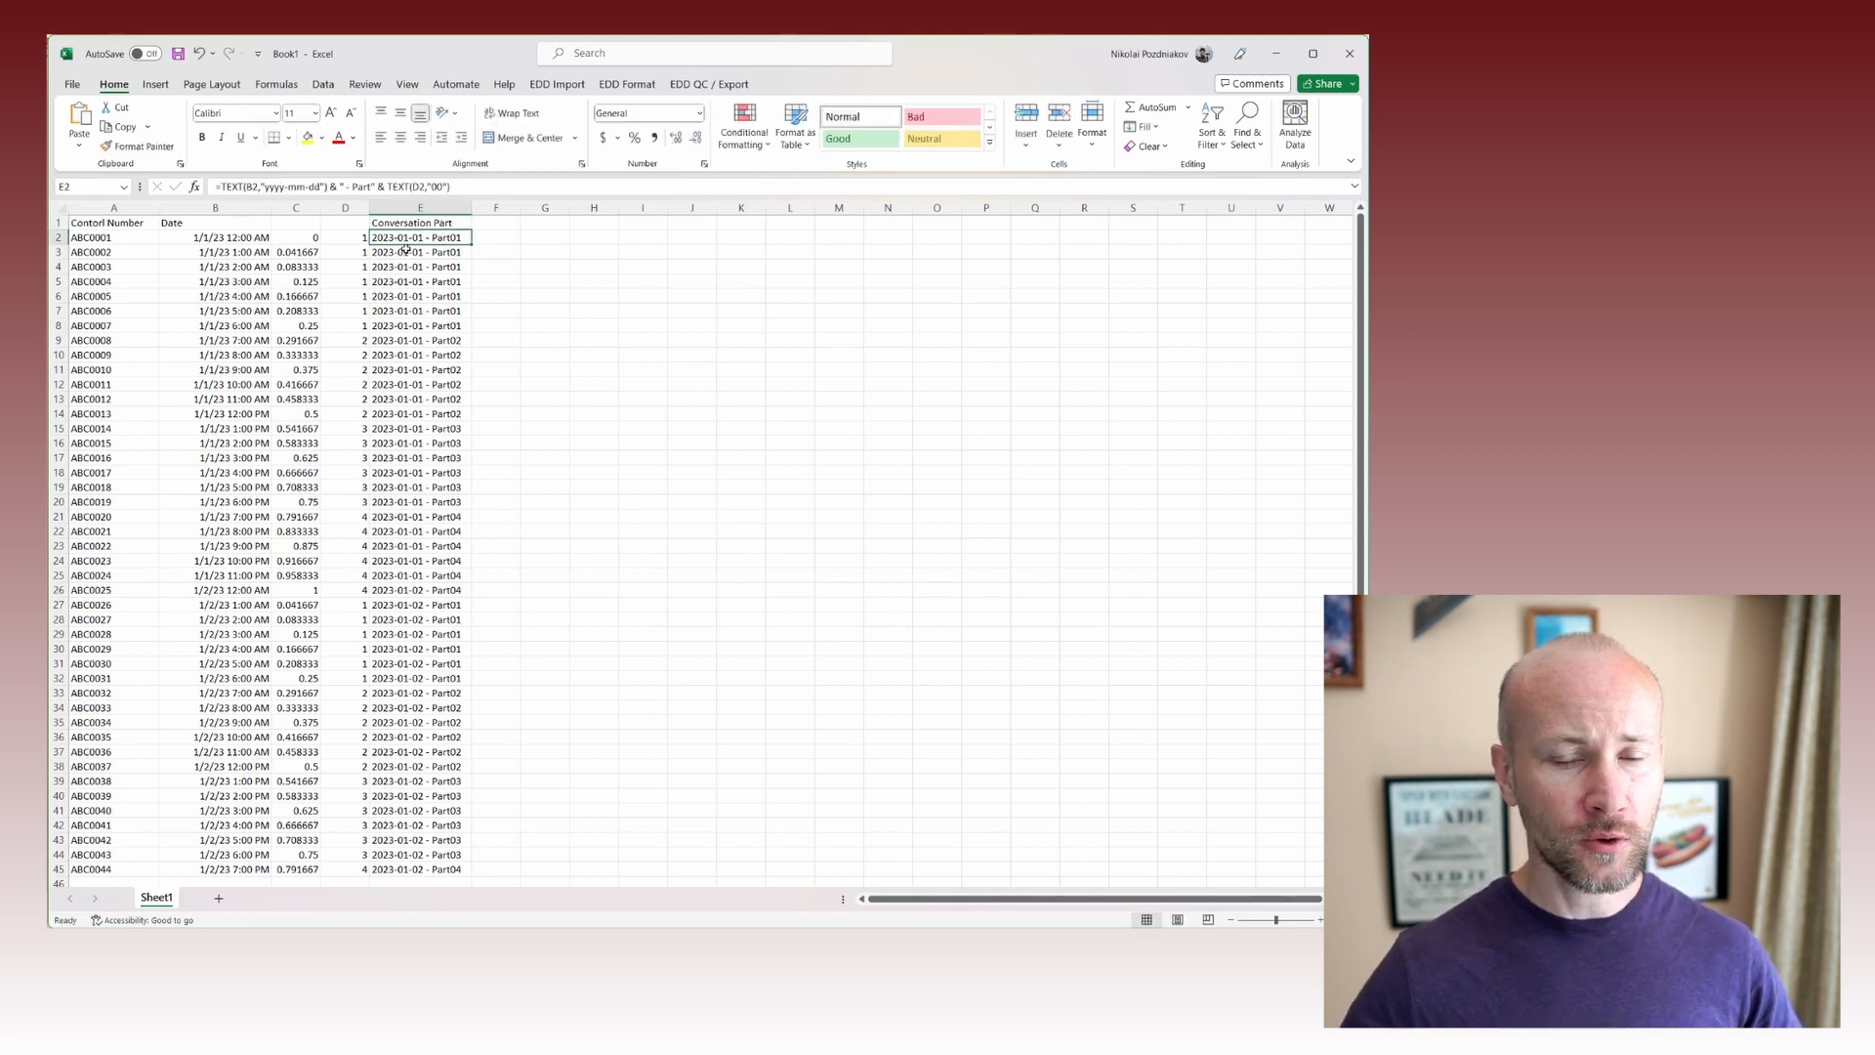
Copy column E and paste it over itself as values to replace the label formulas with static text.
right_click(420, 207)
left_click(451, 266)
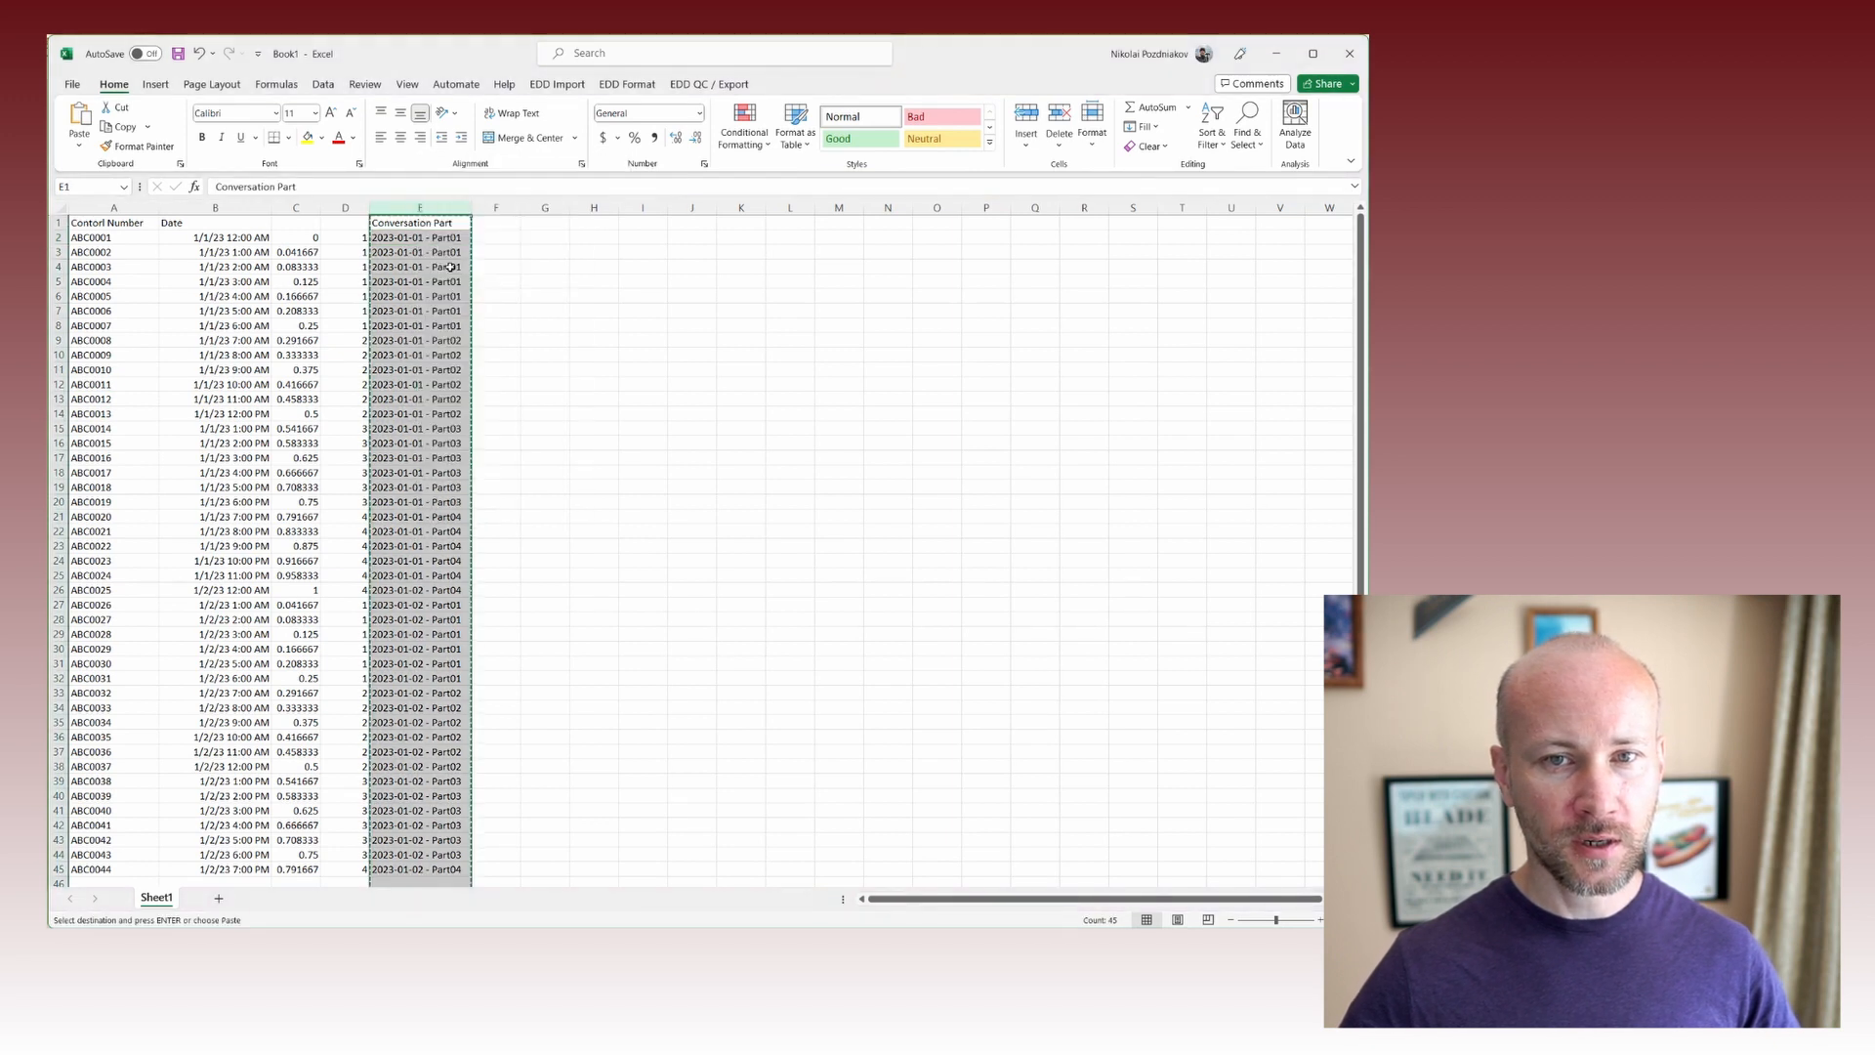
right_click(429, 209)
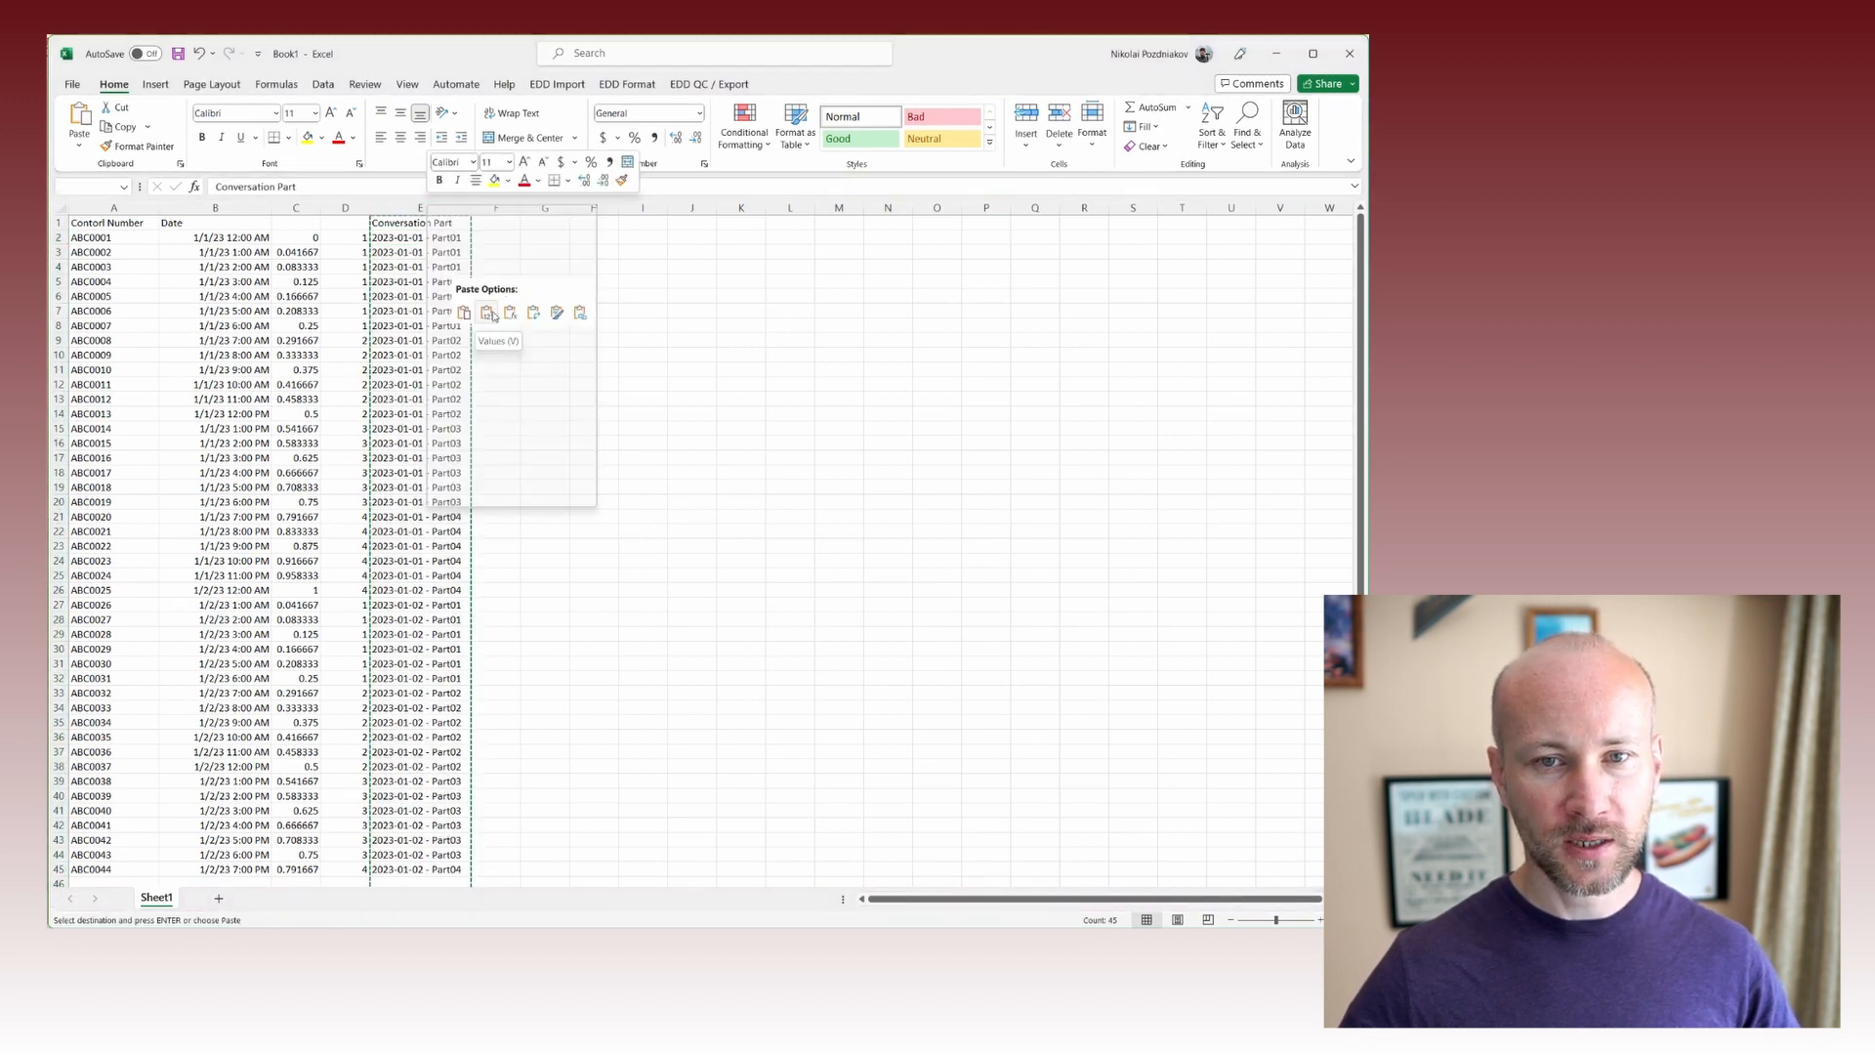
left_click(491, 313)
key("Down")
key("Down")
key("Down")
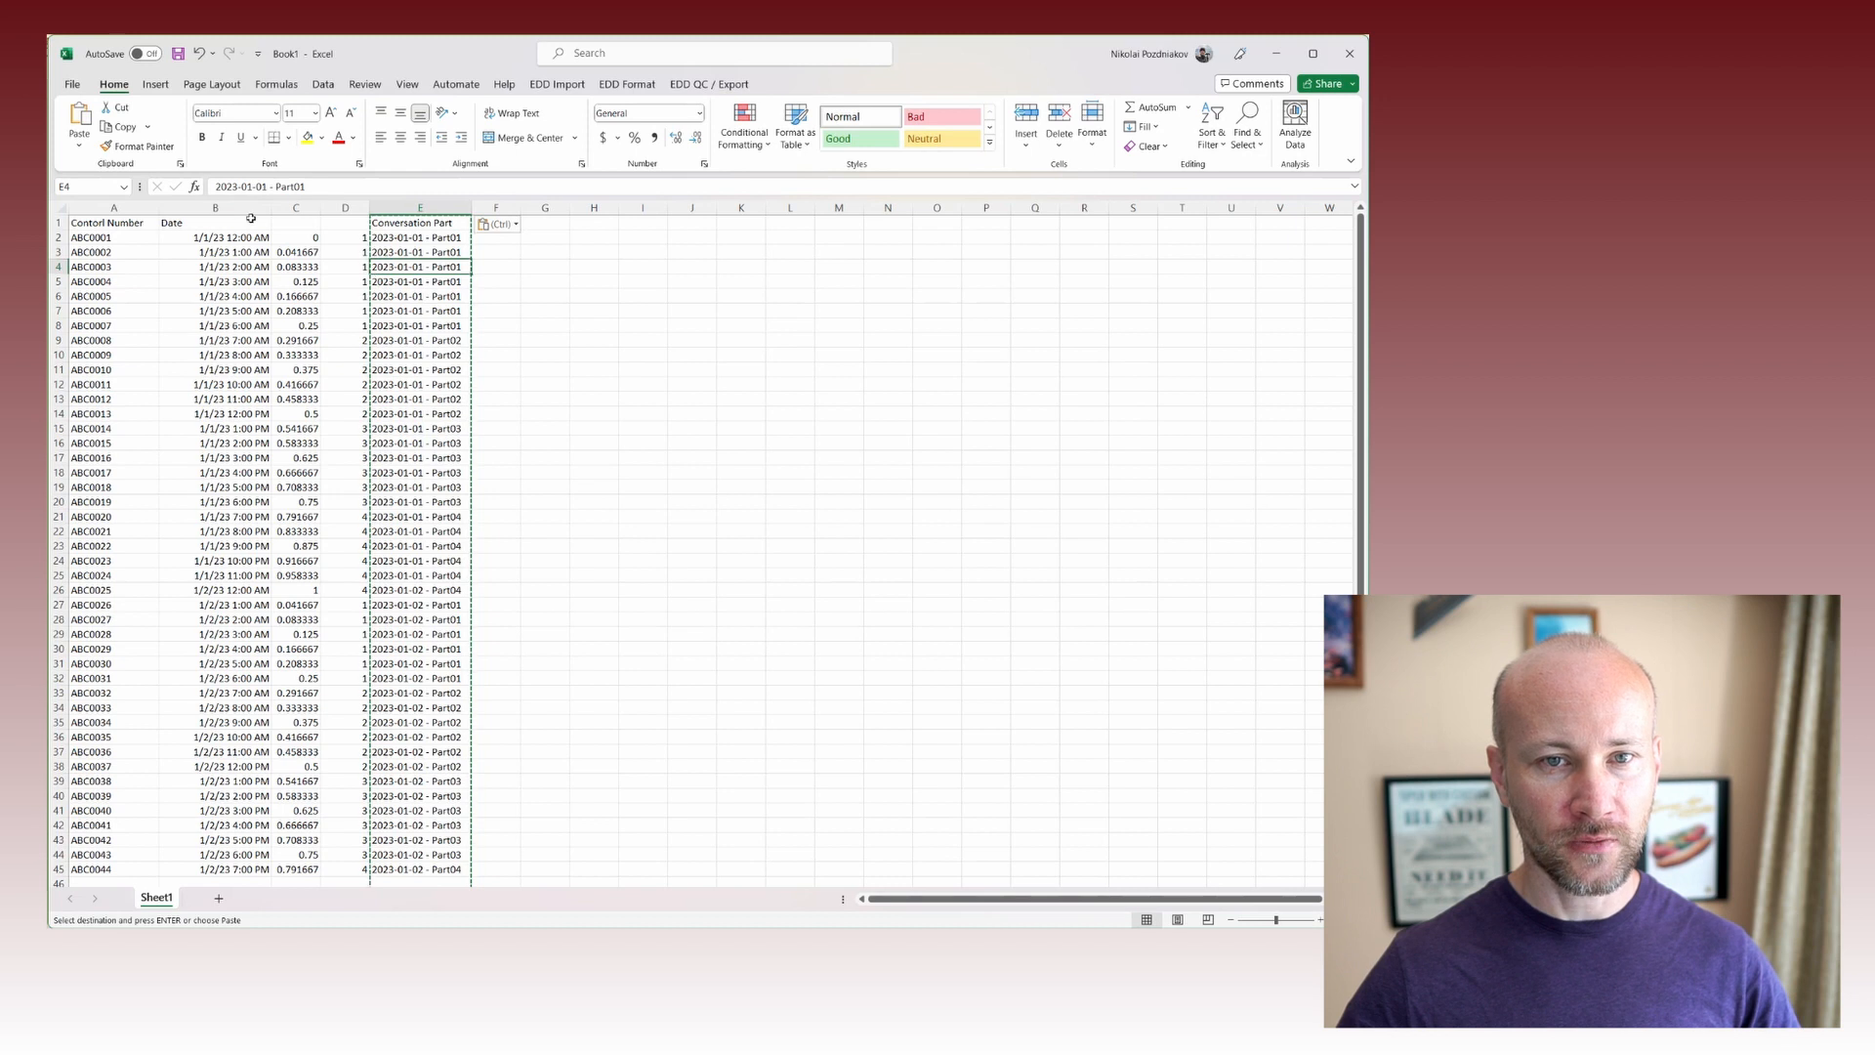
Delete helper columns B through D, leaving only the control numbers and the Conversation Part labels.
left_click(296, 207)
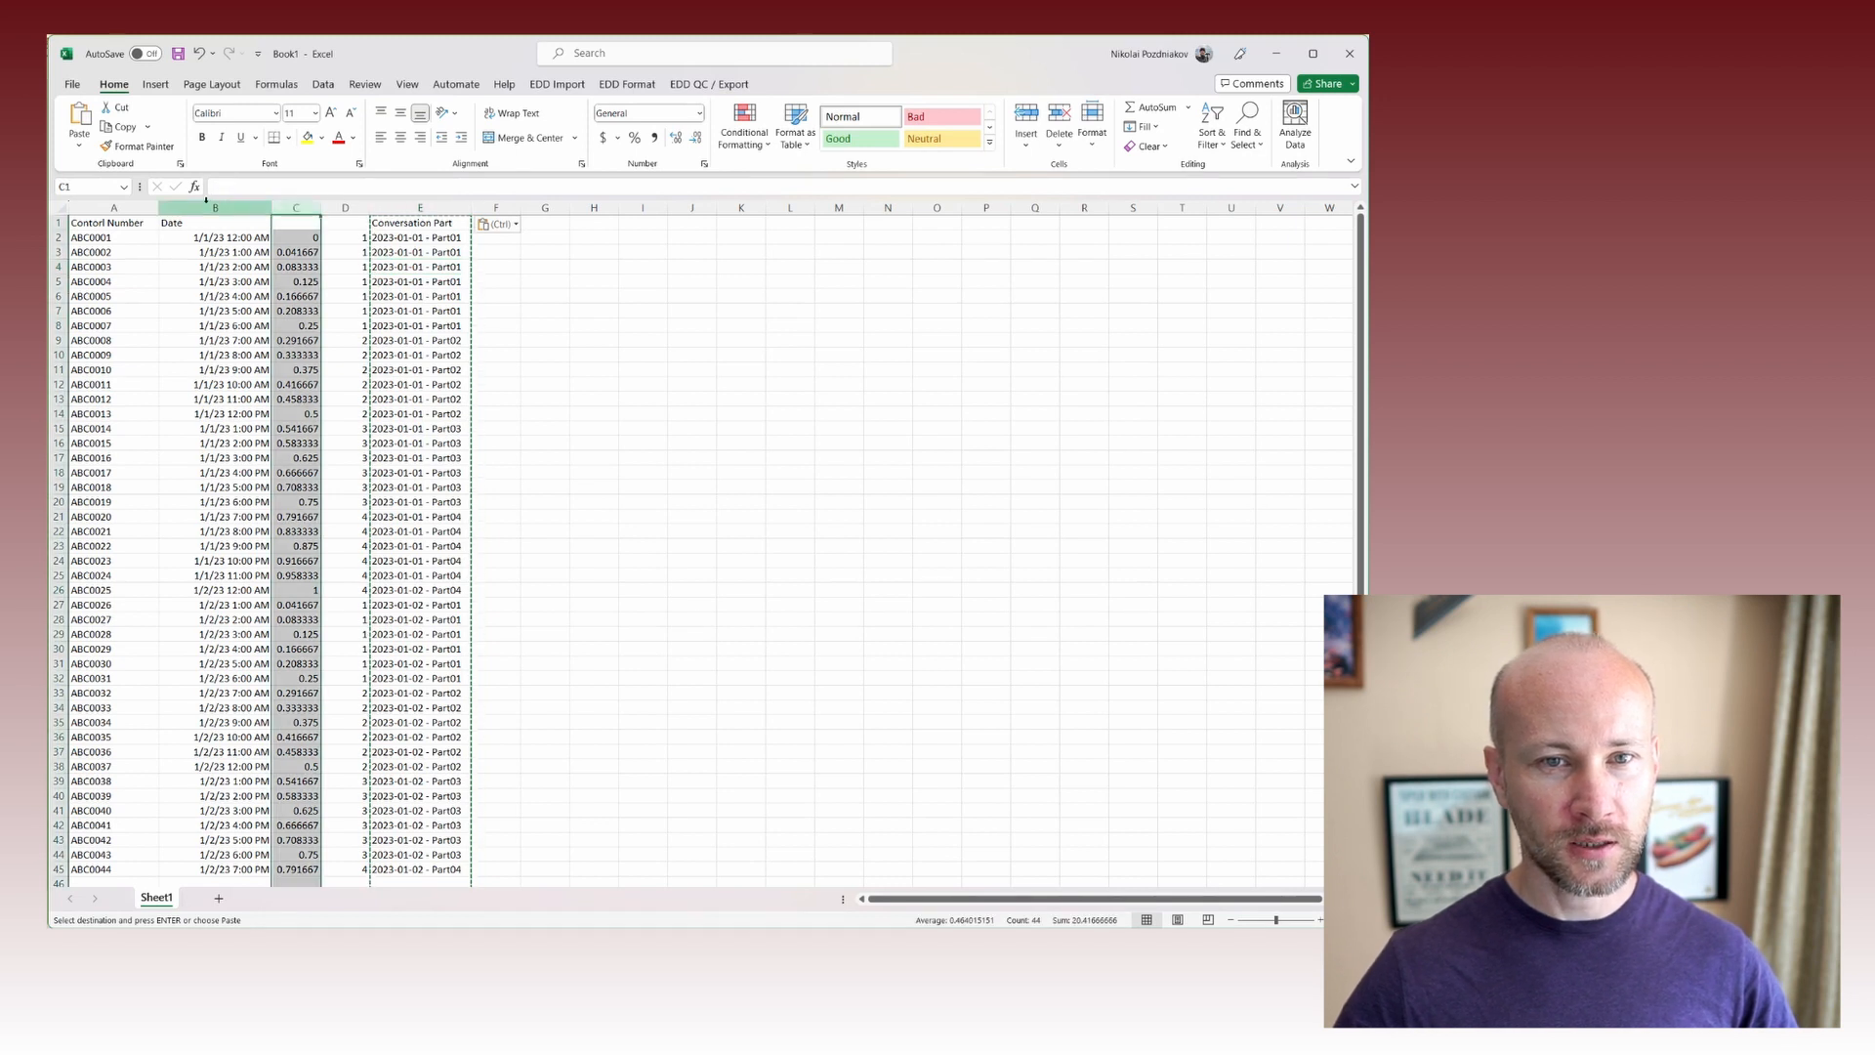
left_click_drag(206, 207, 345, 207)
key("ctrl+minus")
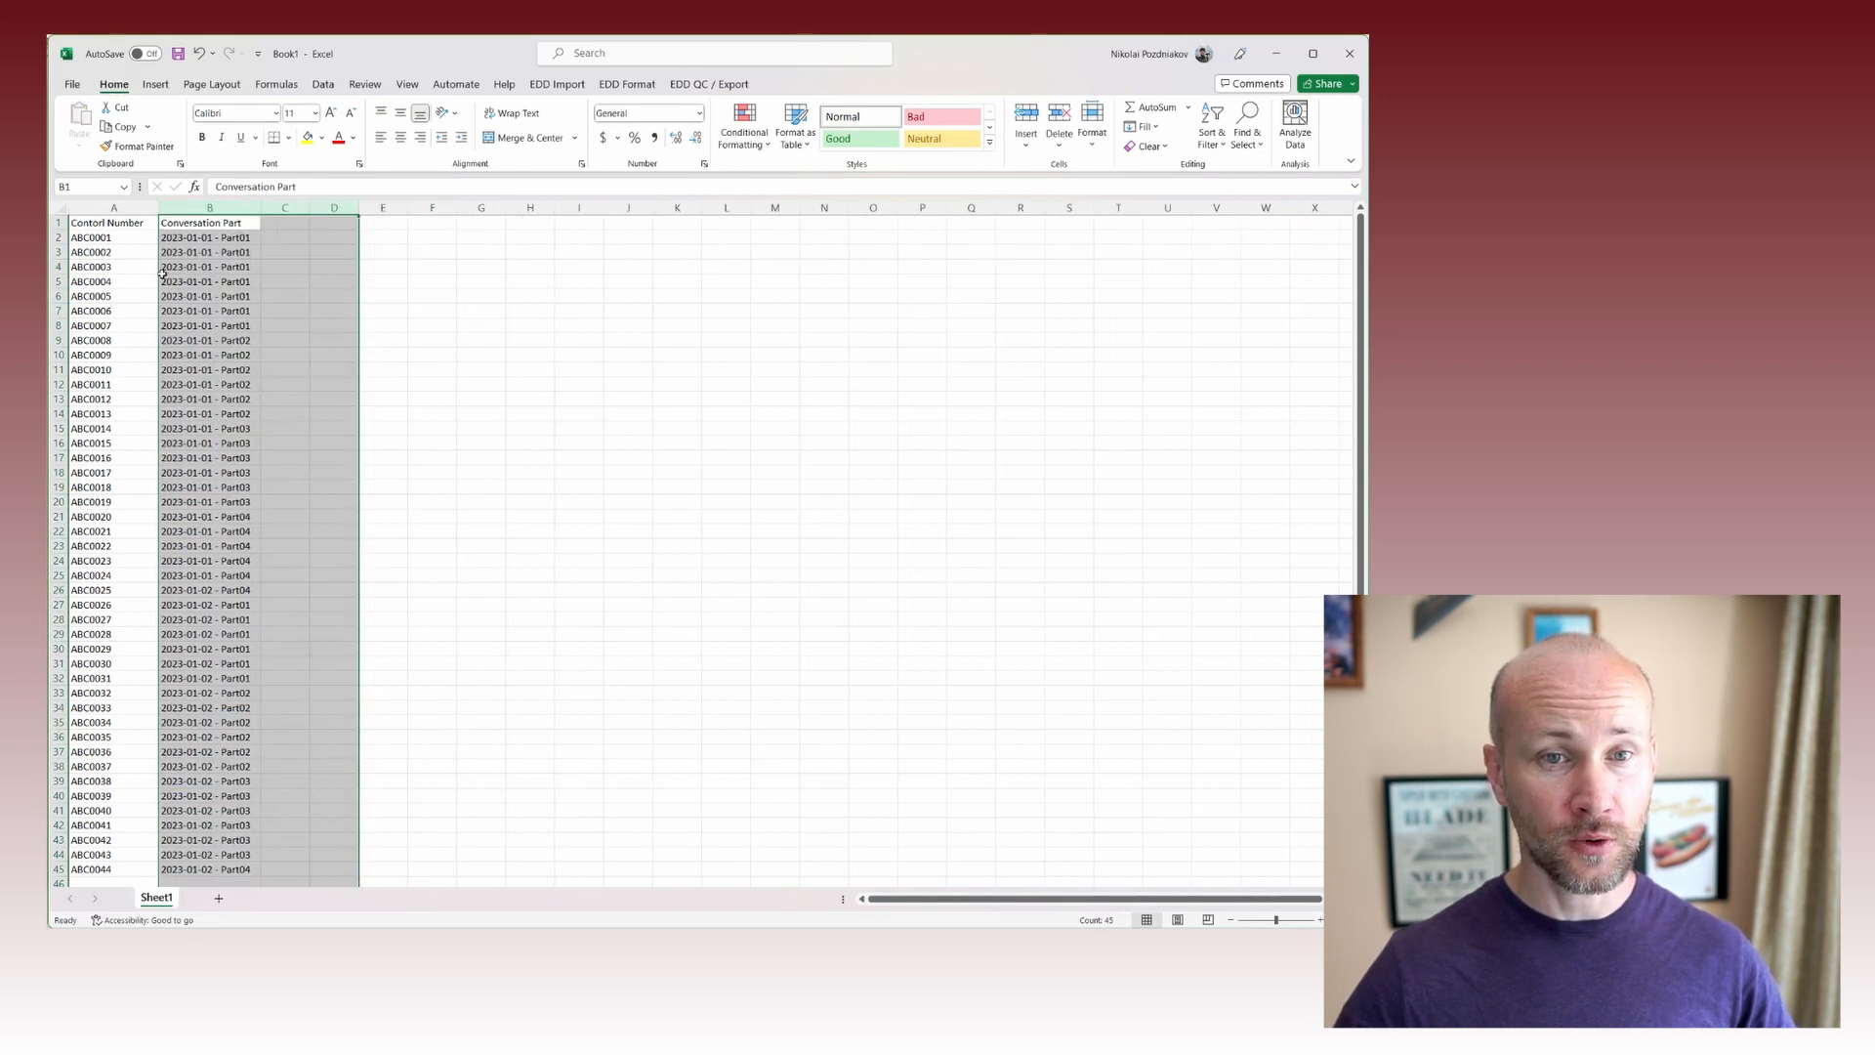
Review the control numbers in column A against their Conversation Part labels in column B.
left_click(162, 274)
left_click(148, 209)
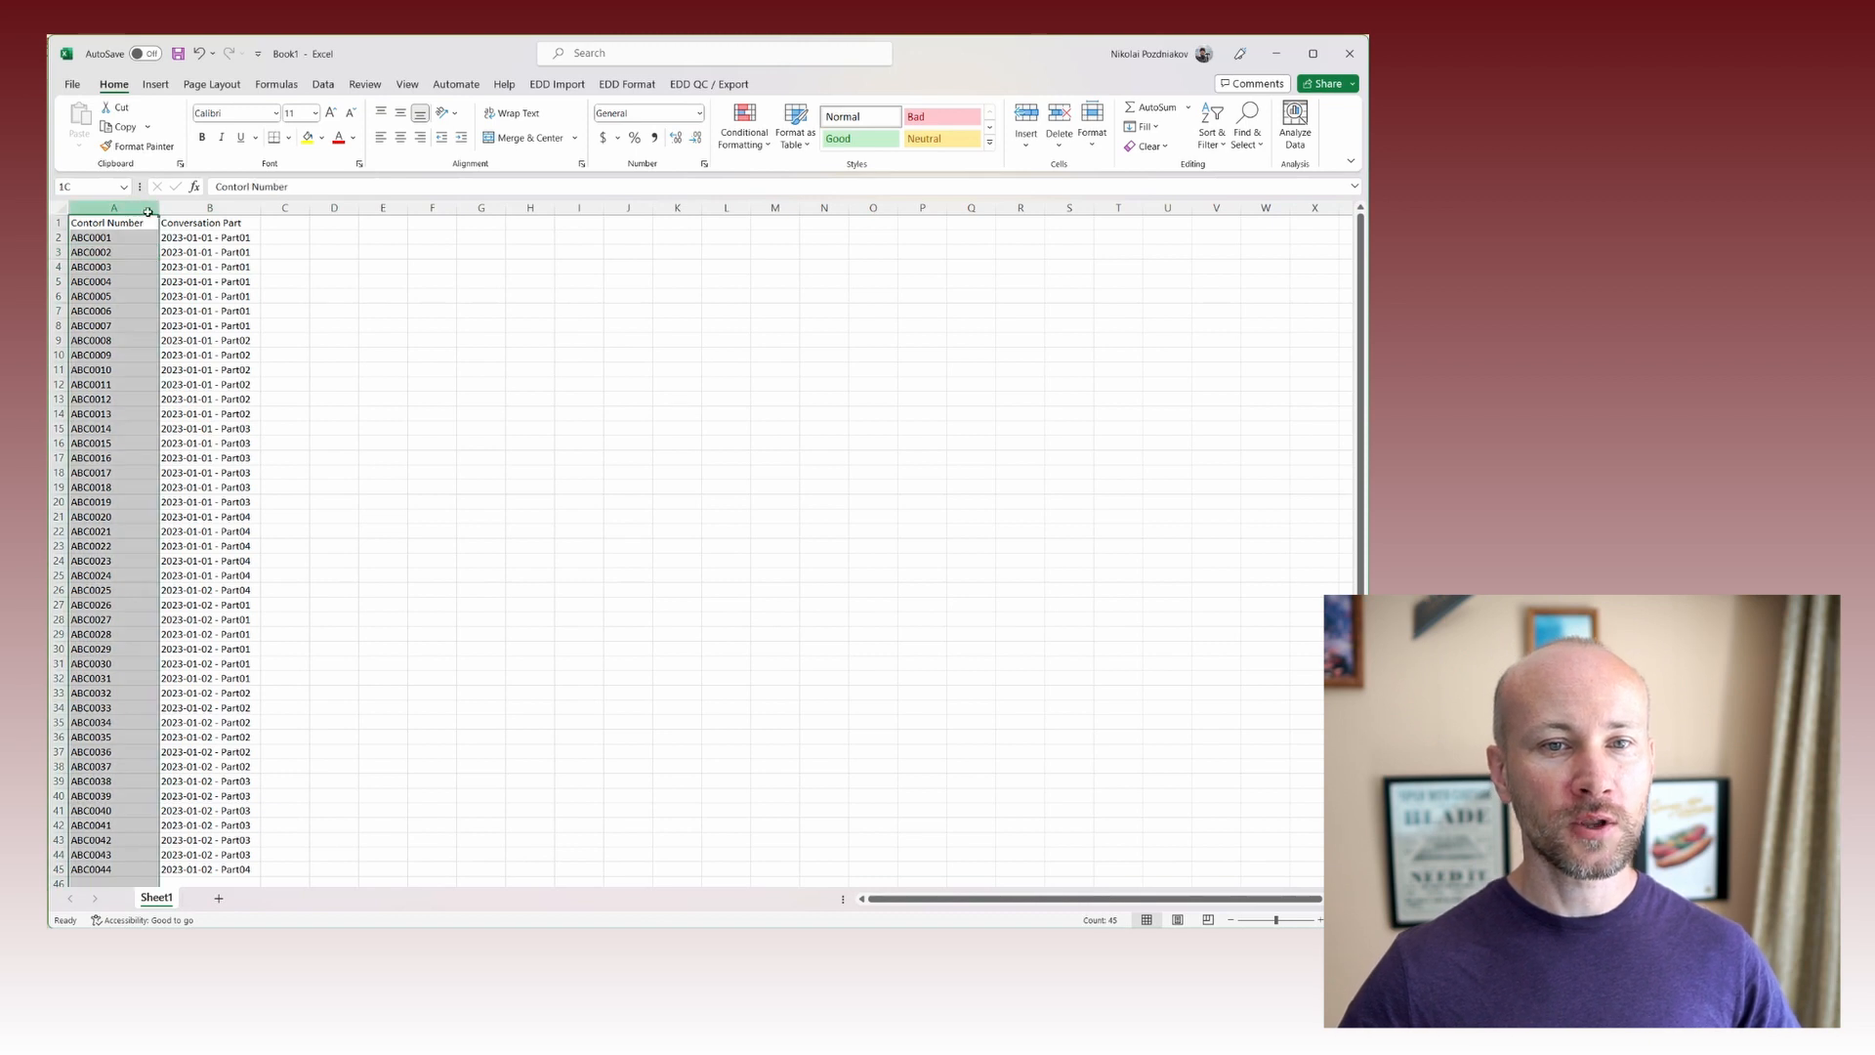
left_click(174, 295)
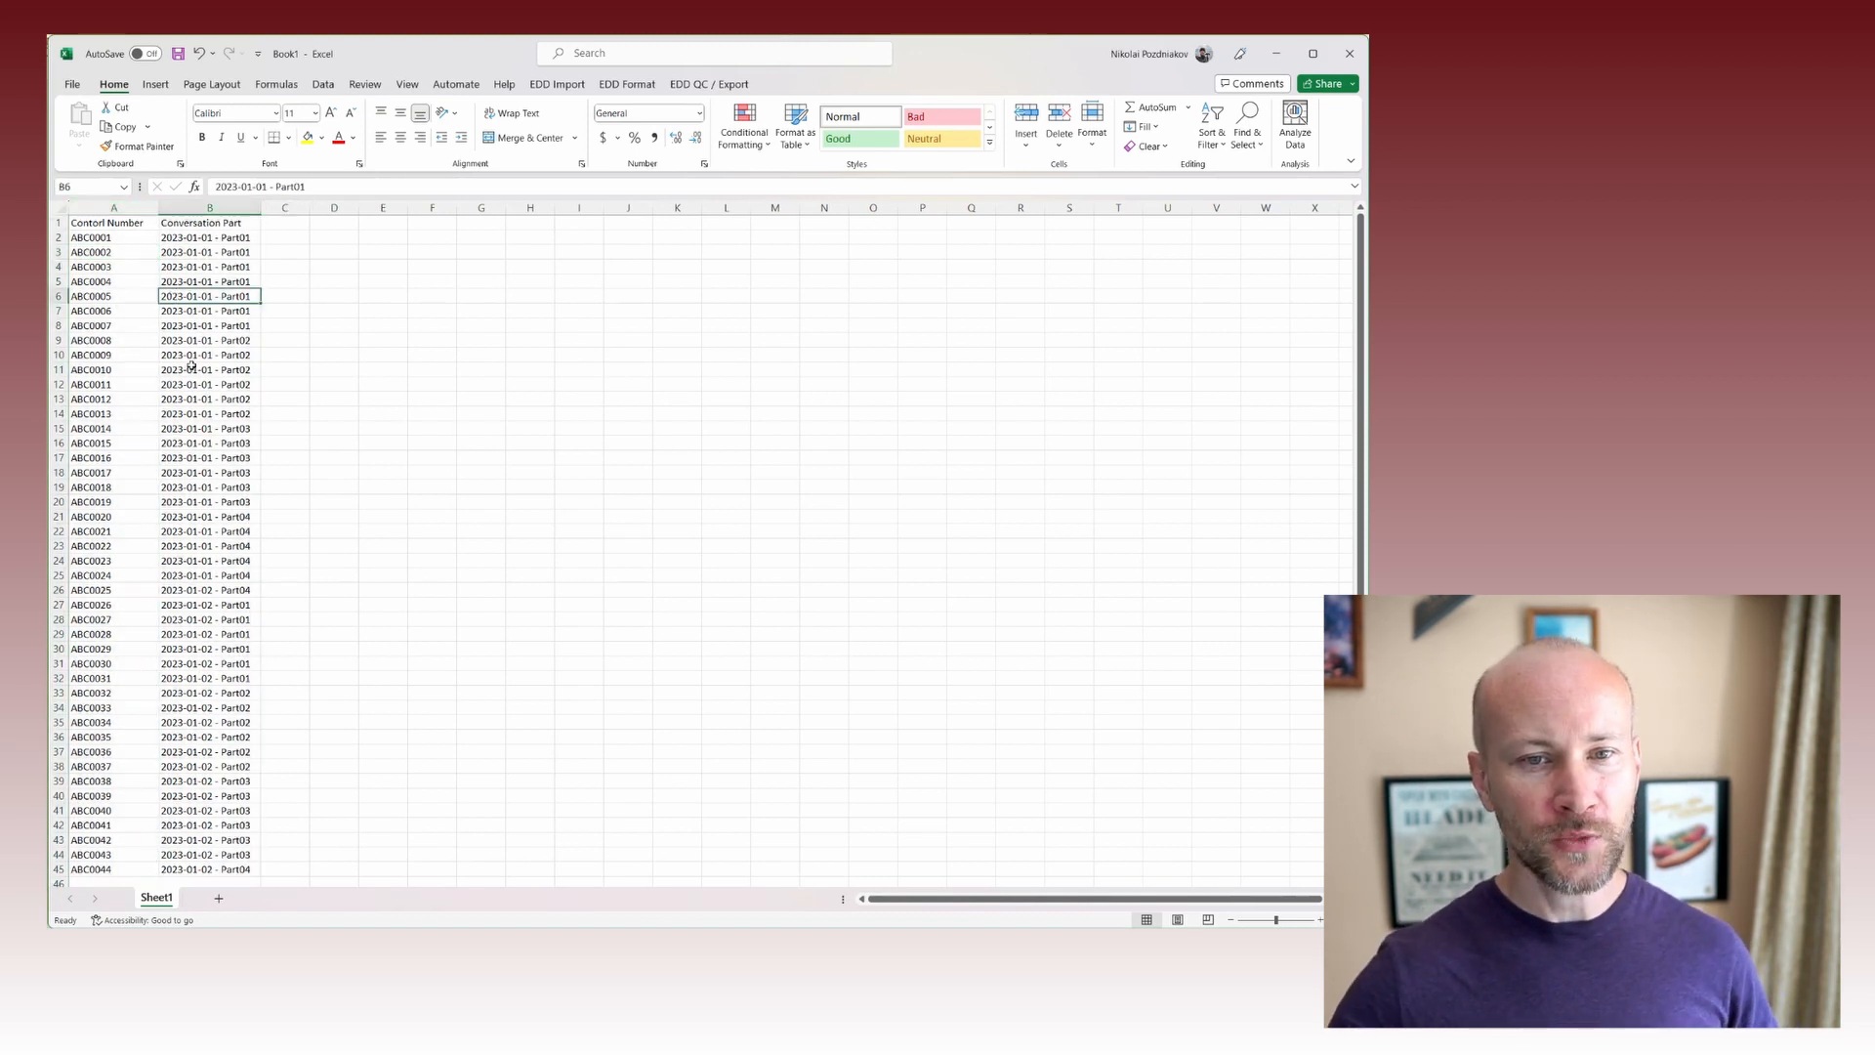
left_click(211, 397)
left_click(205, 618)
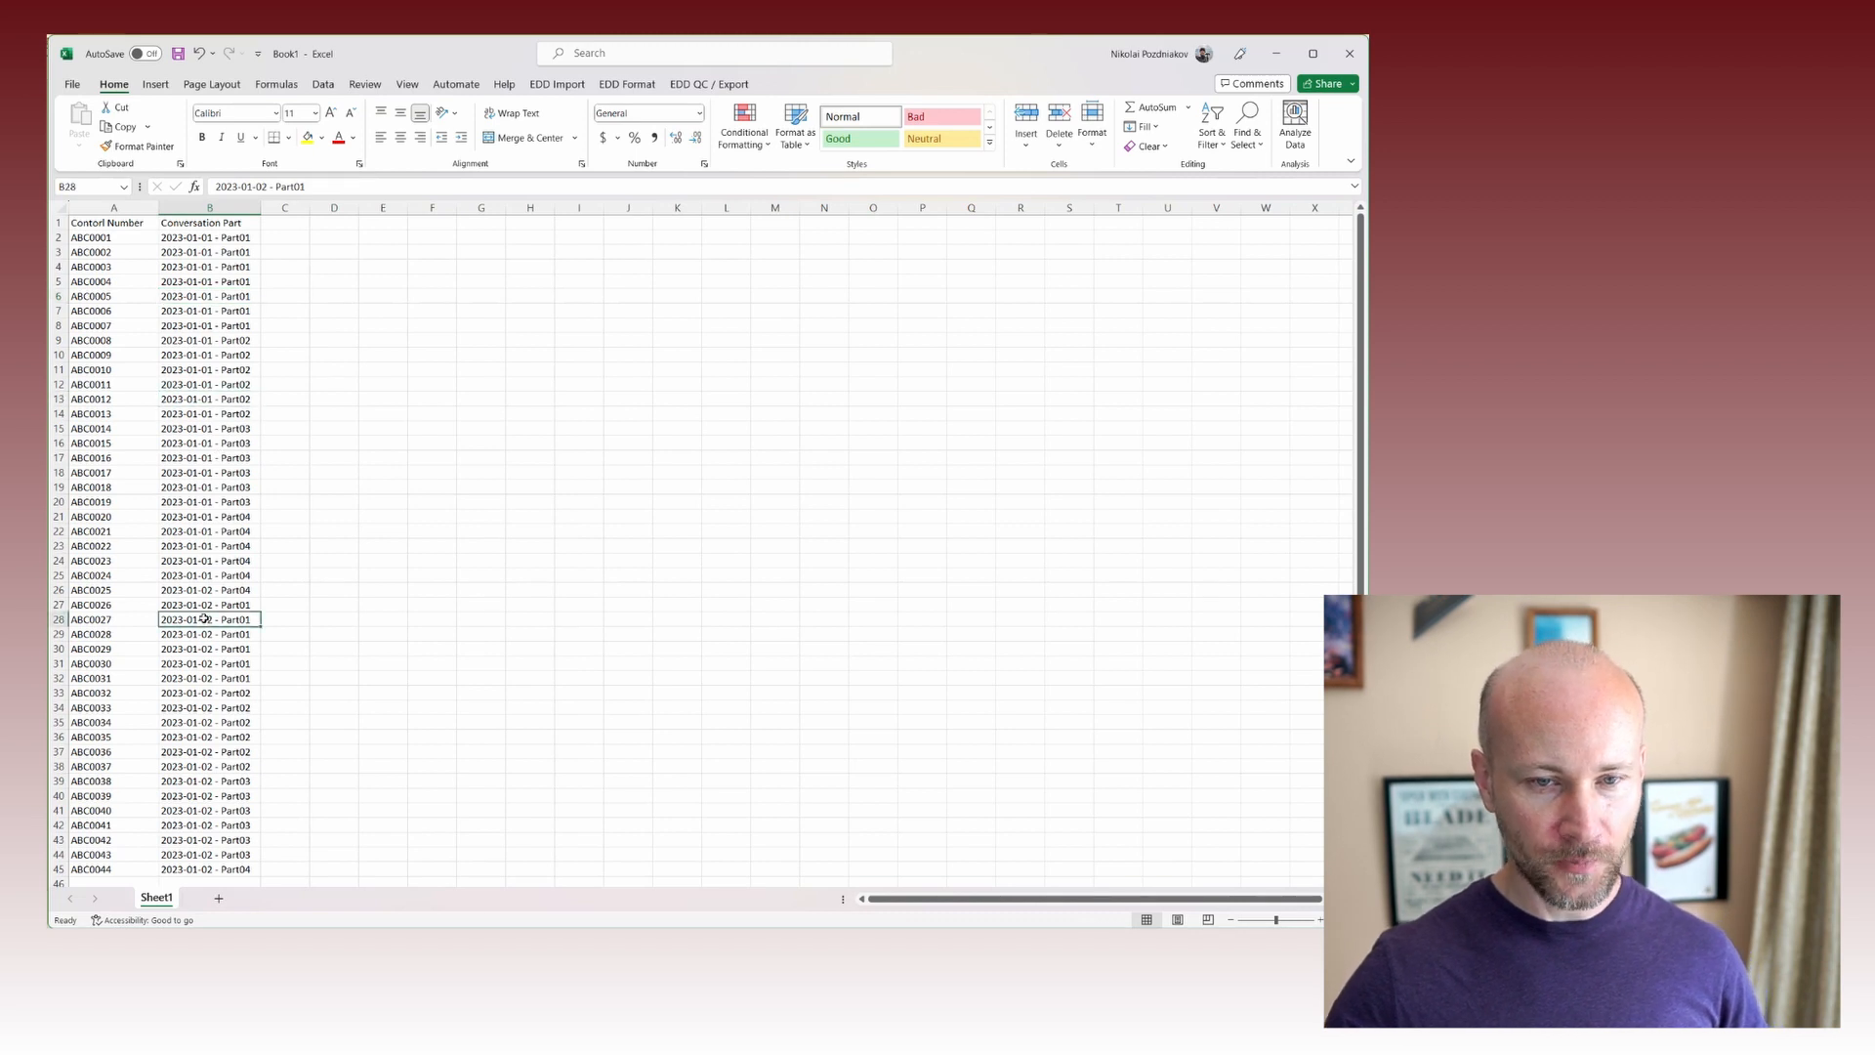